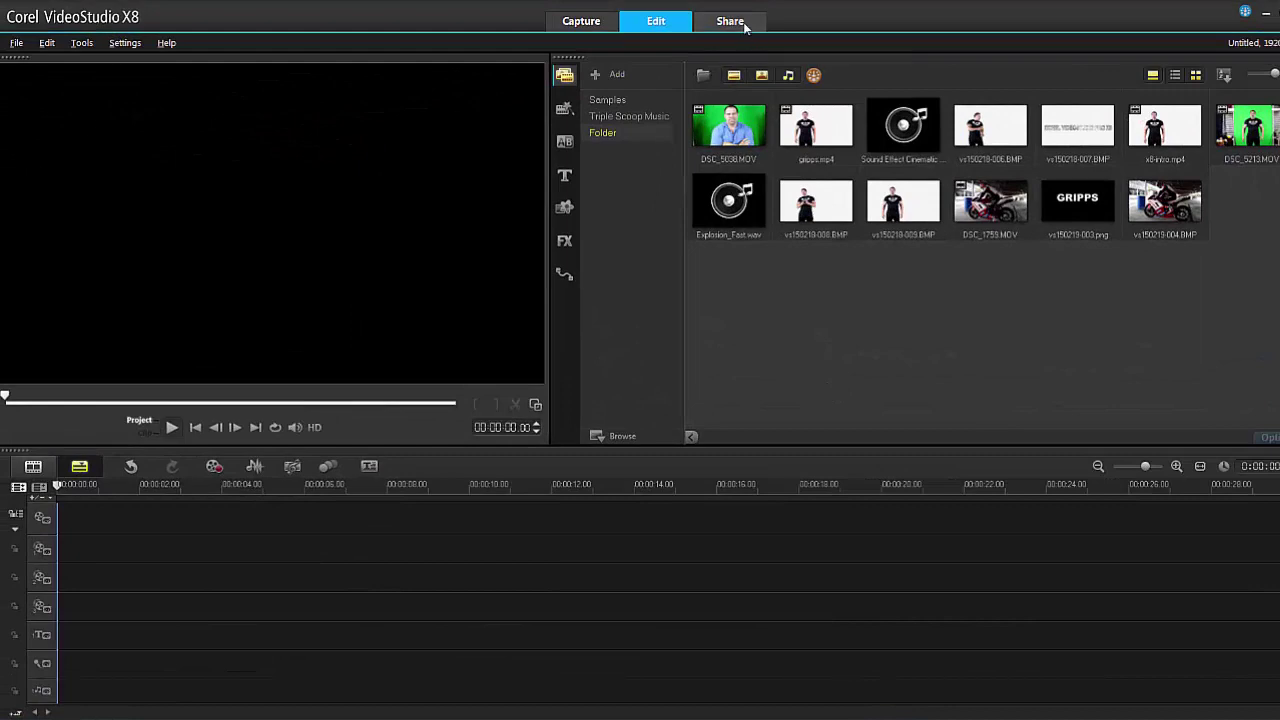
# Step: Open the project's export options and display the available MPEG-4 profiles
pyautogui.click(746, 21)
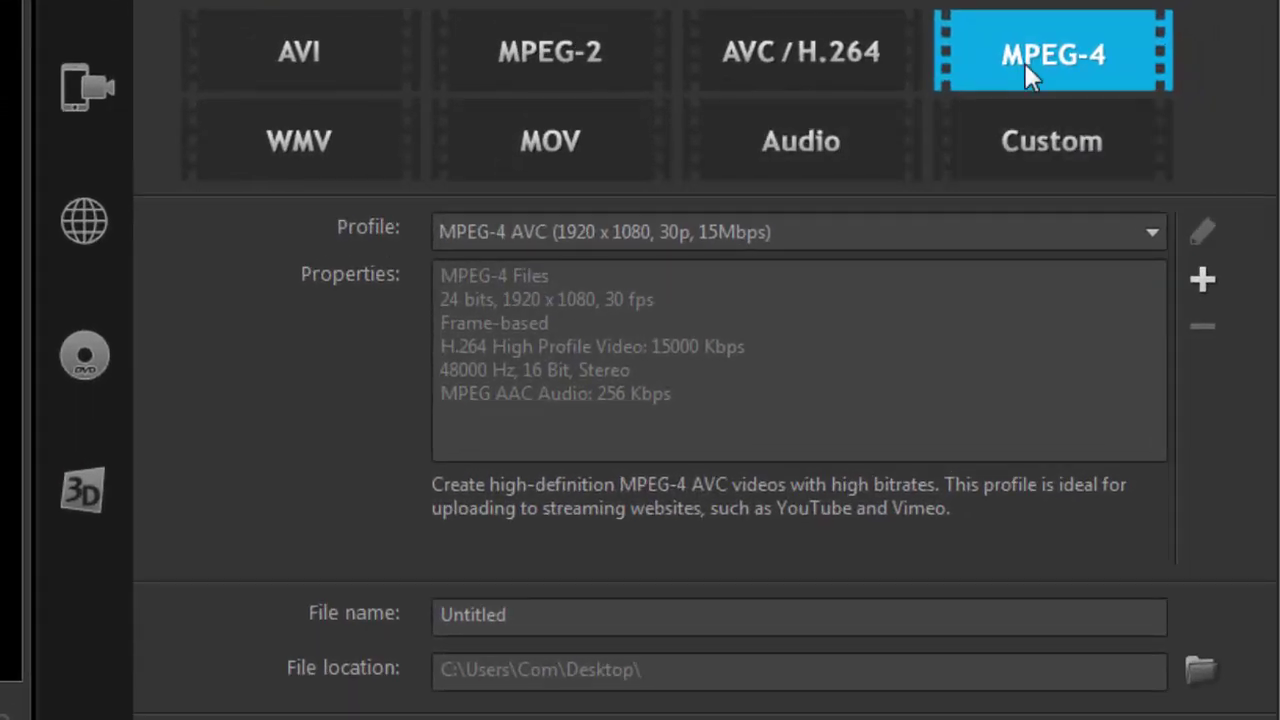
pyautogui.click(1152, 232)
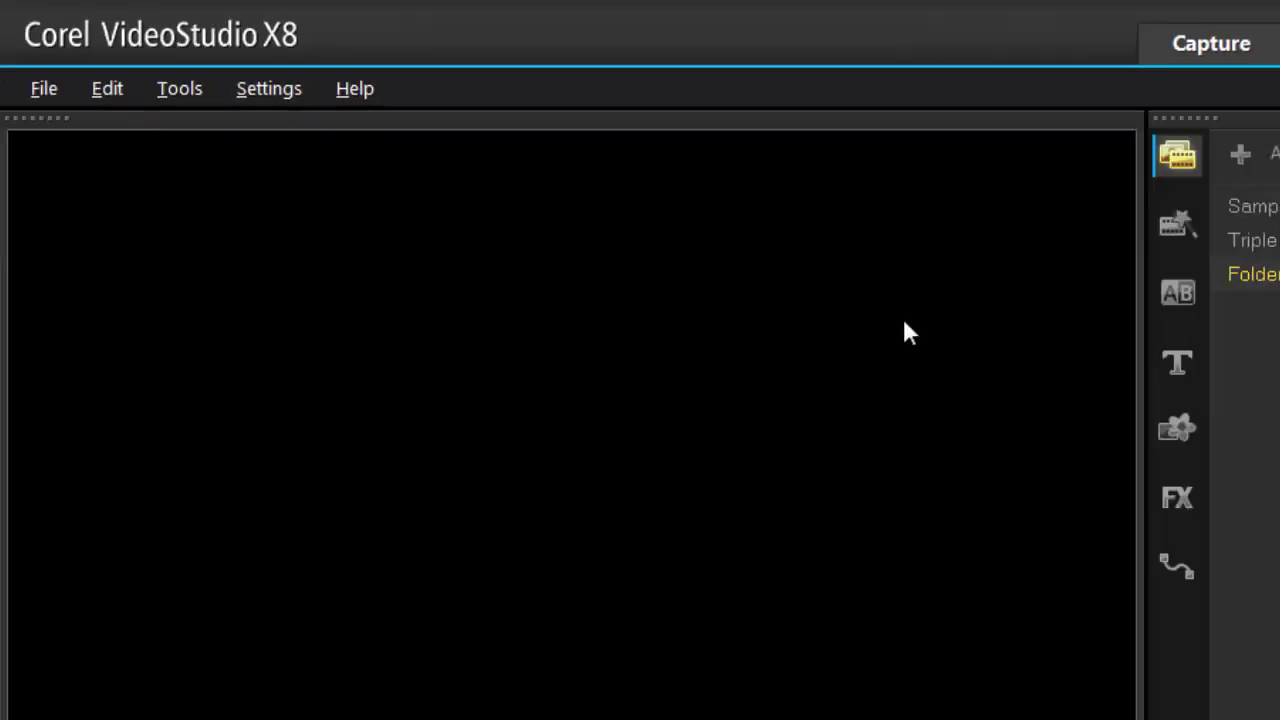
# Step: Open the web page for purchasing Blu-ray disc authoring, look at the plug-in offer, and return to VideoStudio
pyautogui.click(355, 89)
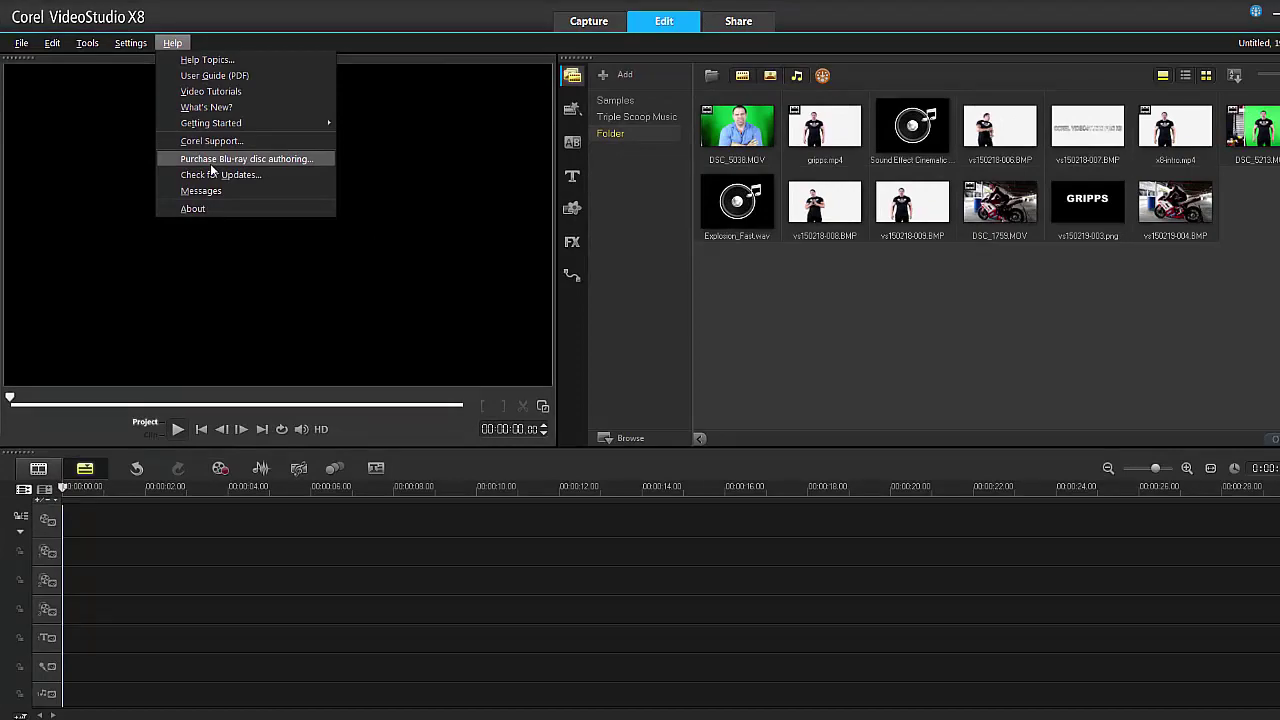
pyautogui.click(210, 163)
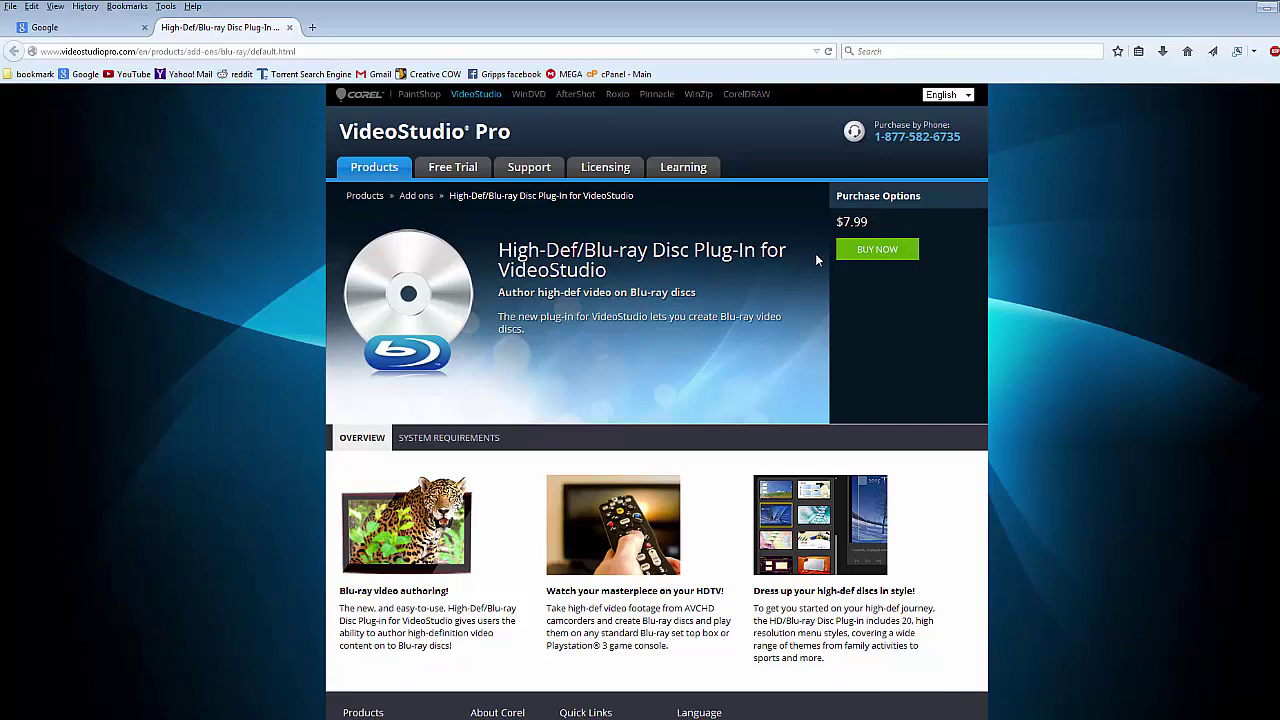
pyautogui.hotkey('alt', 'Tab')
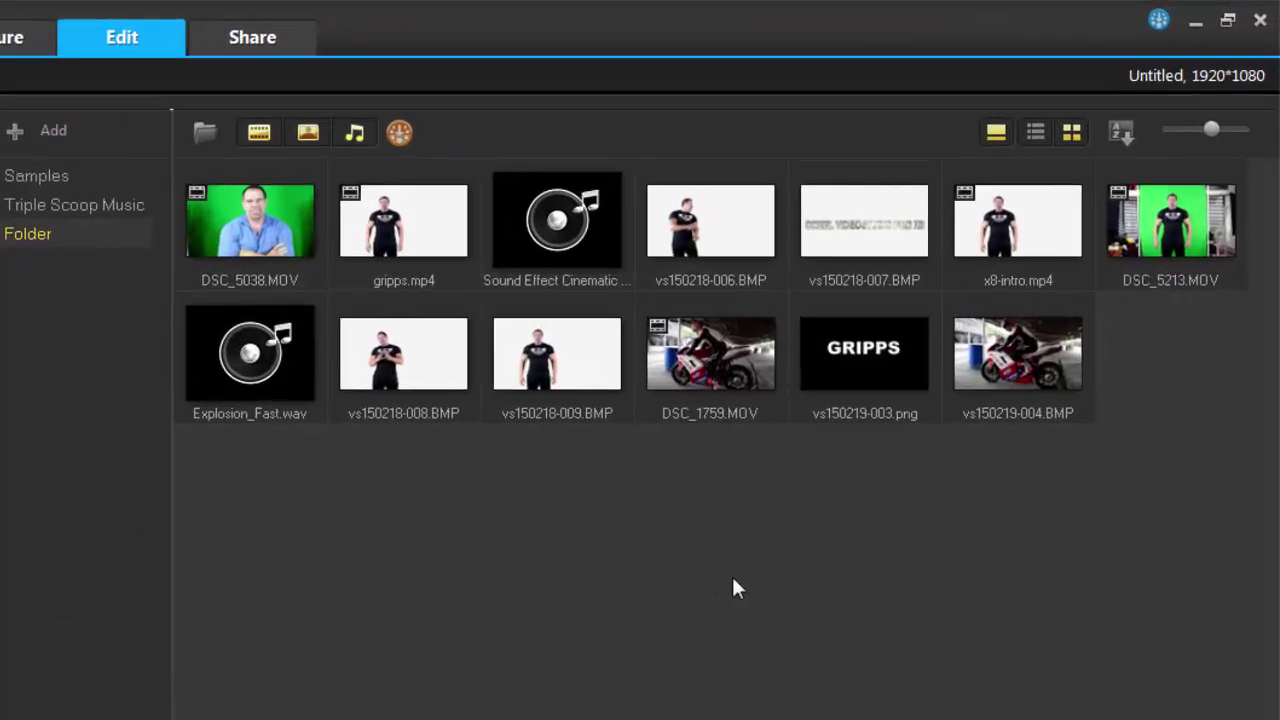
# Step: Show the media library clips as a detailed list, and return to the thumbnail view
pyautogui.click(1034, 134)
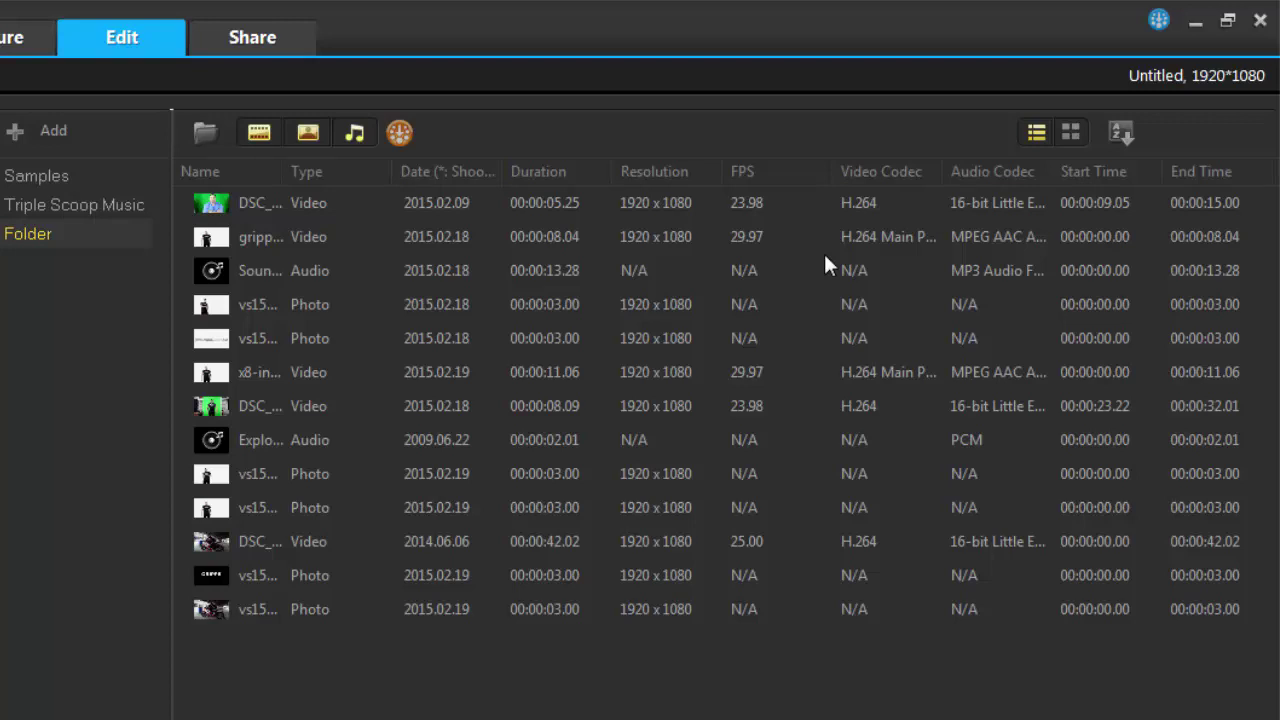
pyautogui.click(1071, 134)
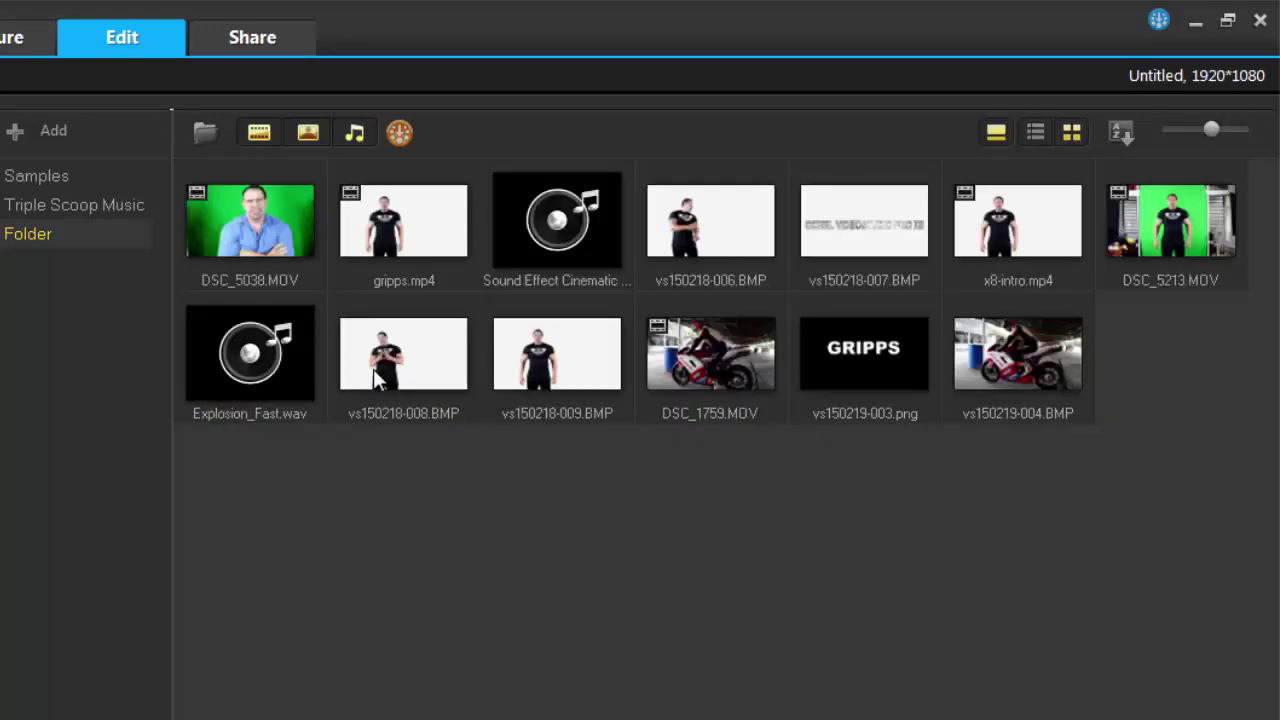
# Step: Place the photo vs150218-008.BMP at the start of the main video track
pyautogui.moveTo(375, 371); pyautogui.dragTo(378, 652)
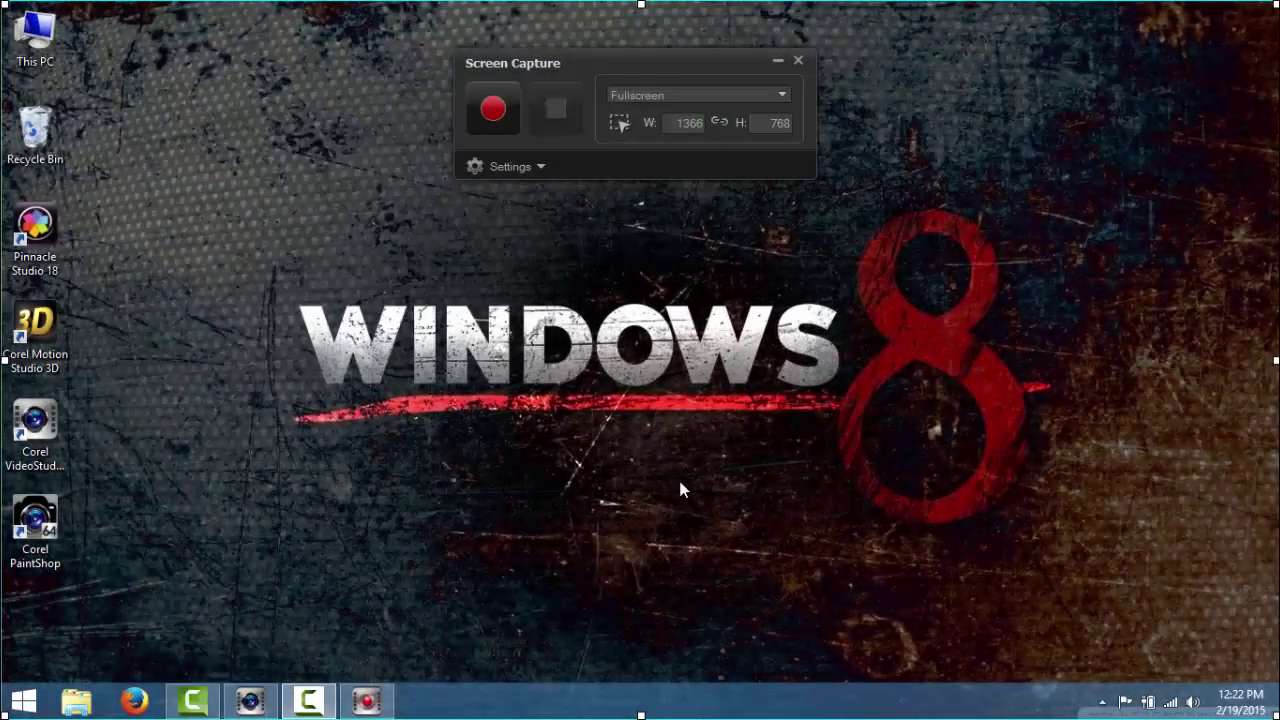
# Step: Expand the Screen Capture settings for review and start a full-screen recording
pyautogui.click(538, 168)
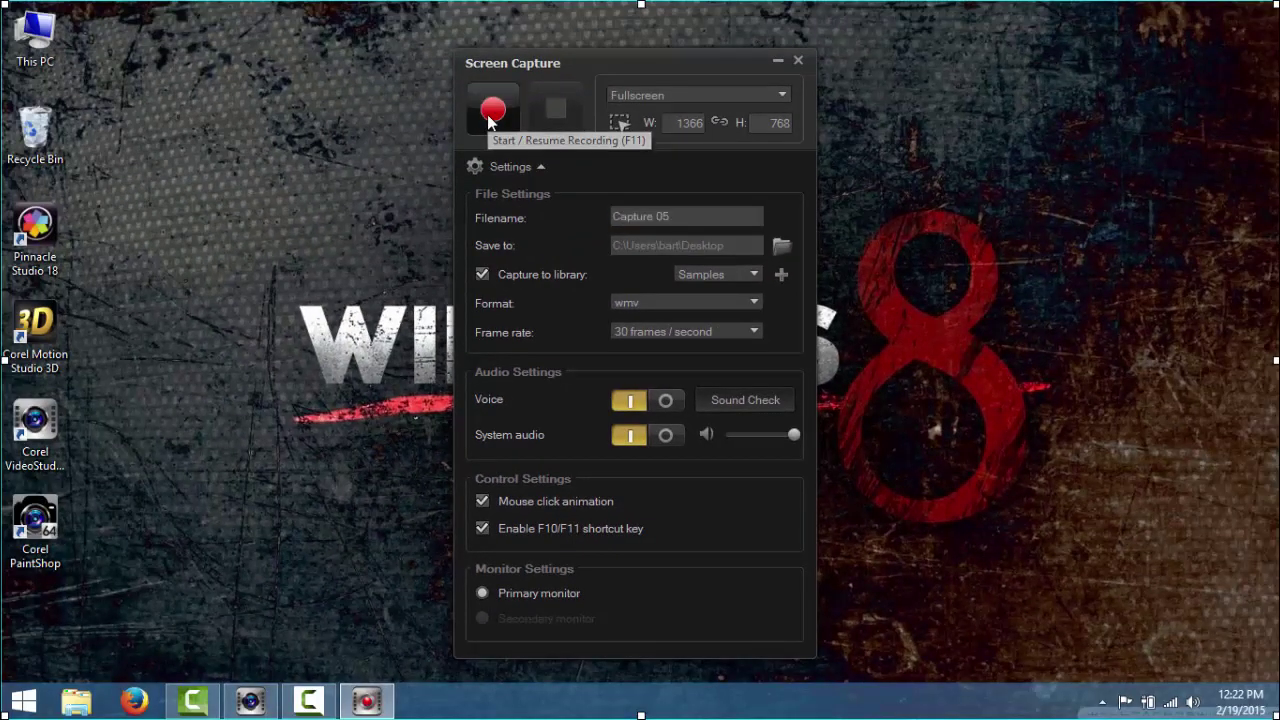
pyautogui.click(491, 113)
pyautogui.click(693, 427)
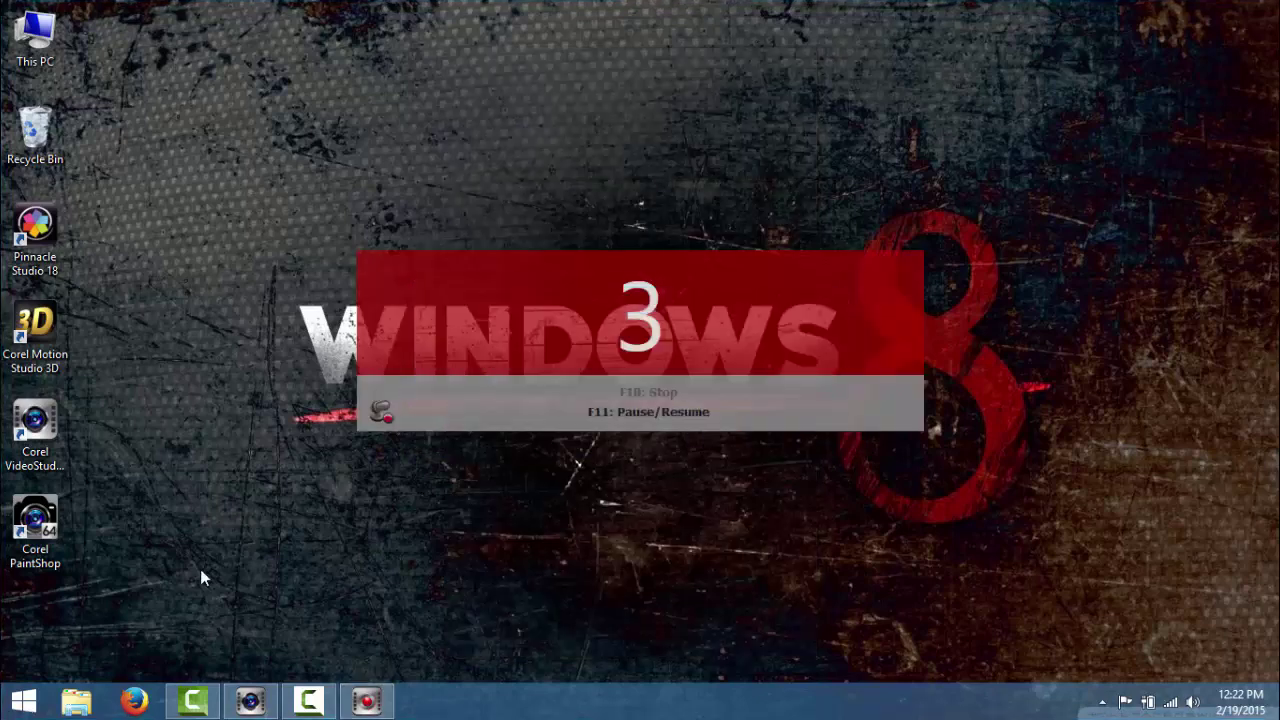
# Step: Open the Last Hope sniper game from the Start screen, fire a shot, and return to the desktop
pyautogui.click(24, 700)
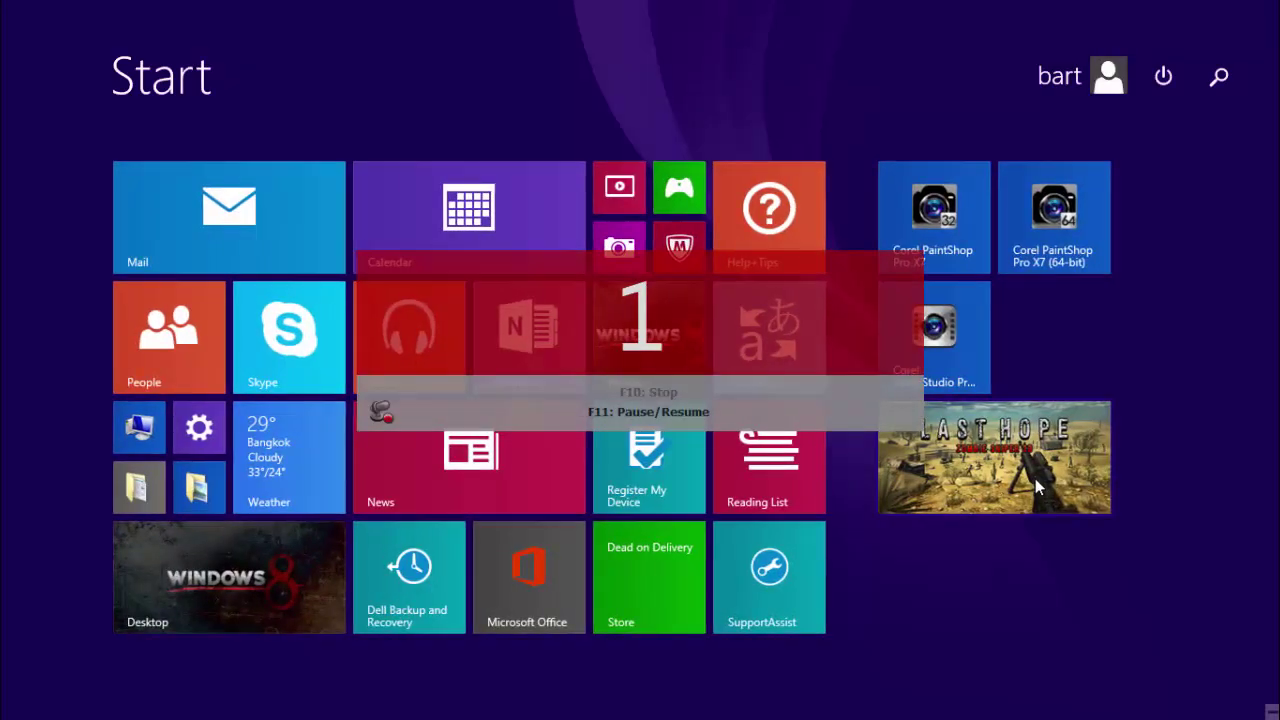
pyautogui.click(1035, 478)
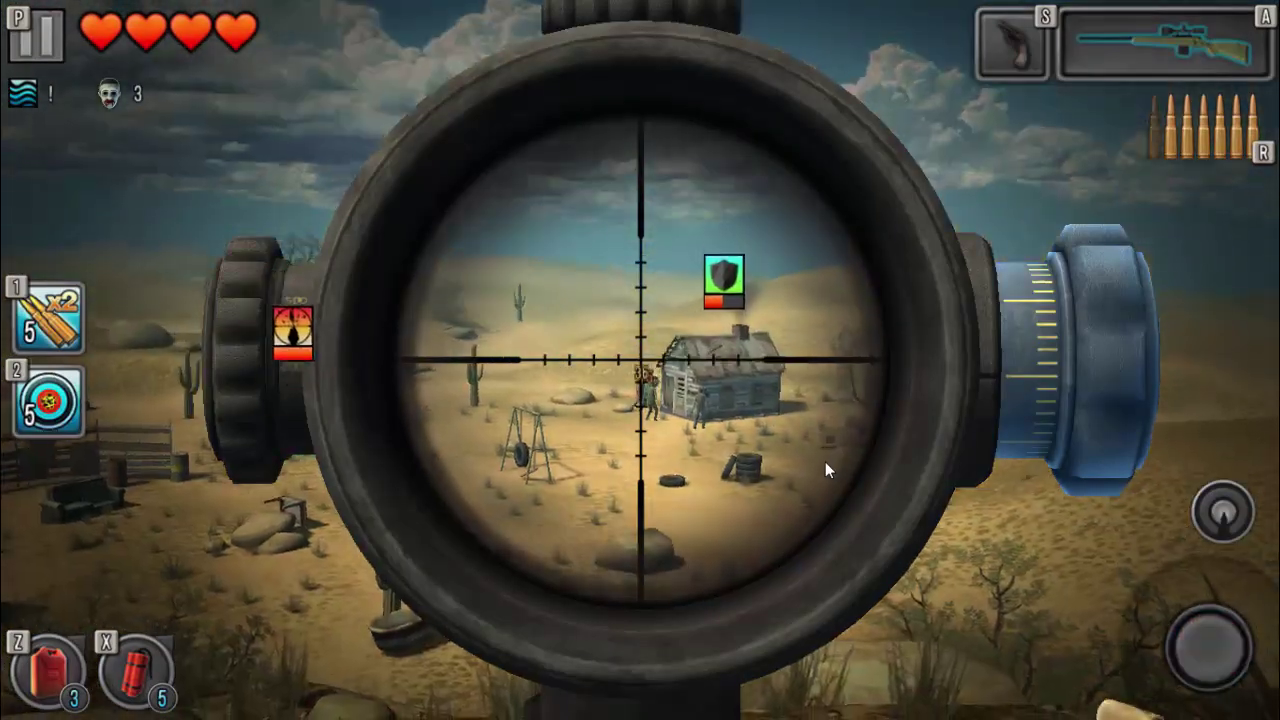
pyautogui.click(825, 462)
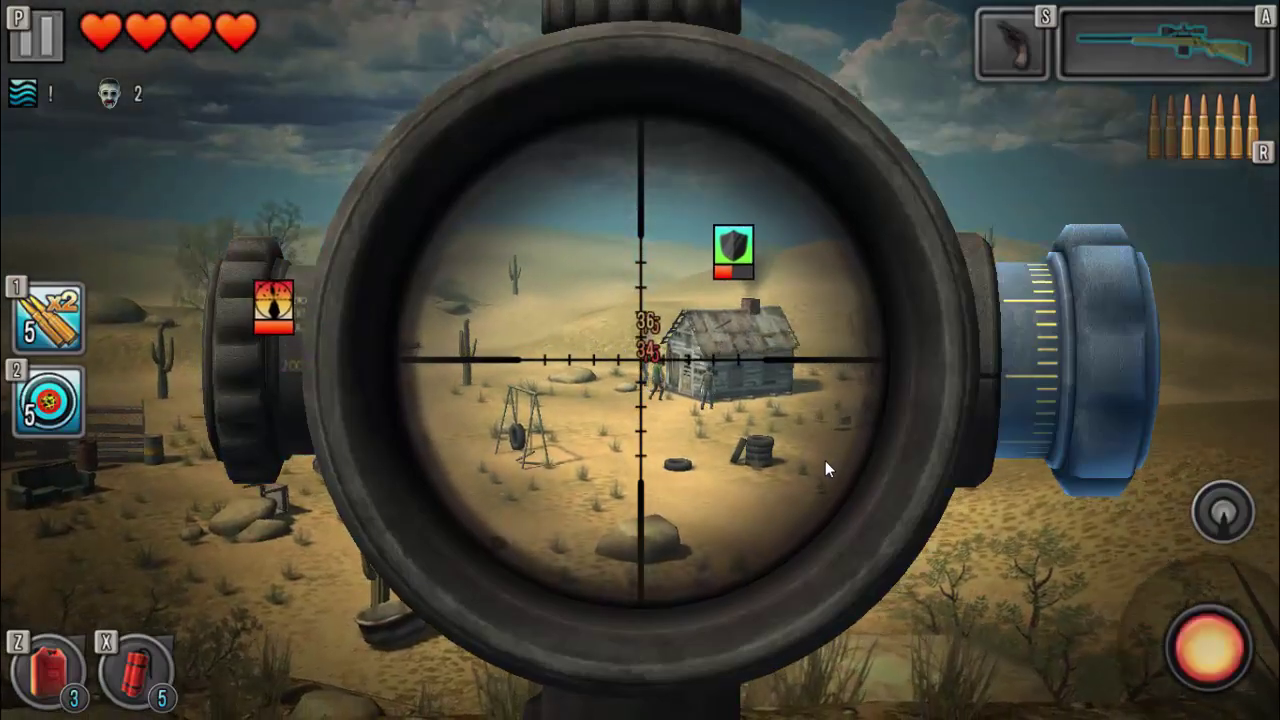
pyautogui.press('super')
pyautogui.click(247, 577)
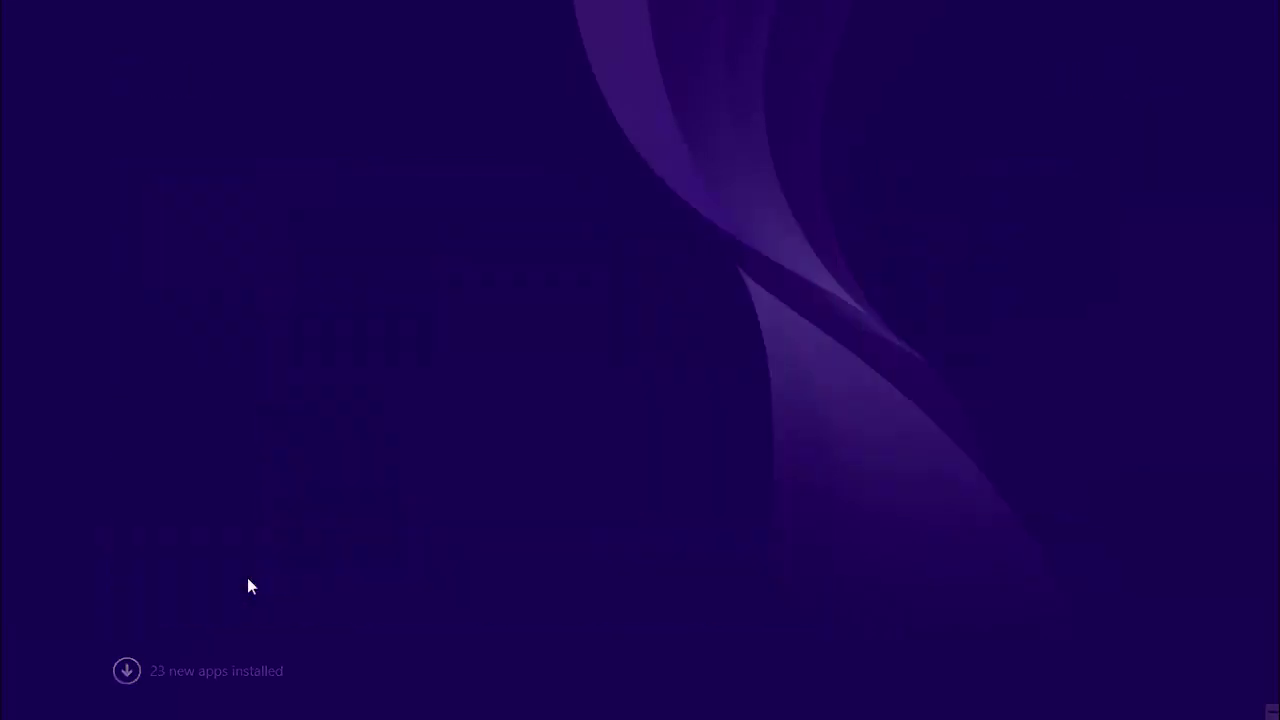
# Step: Stop the screen recording and acknowledge the completion notice
pyautogui.click(366, 700)
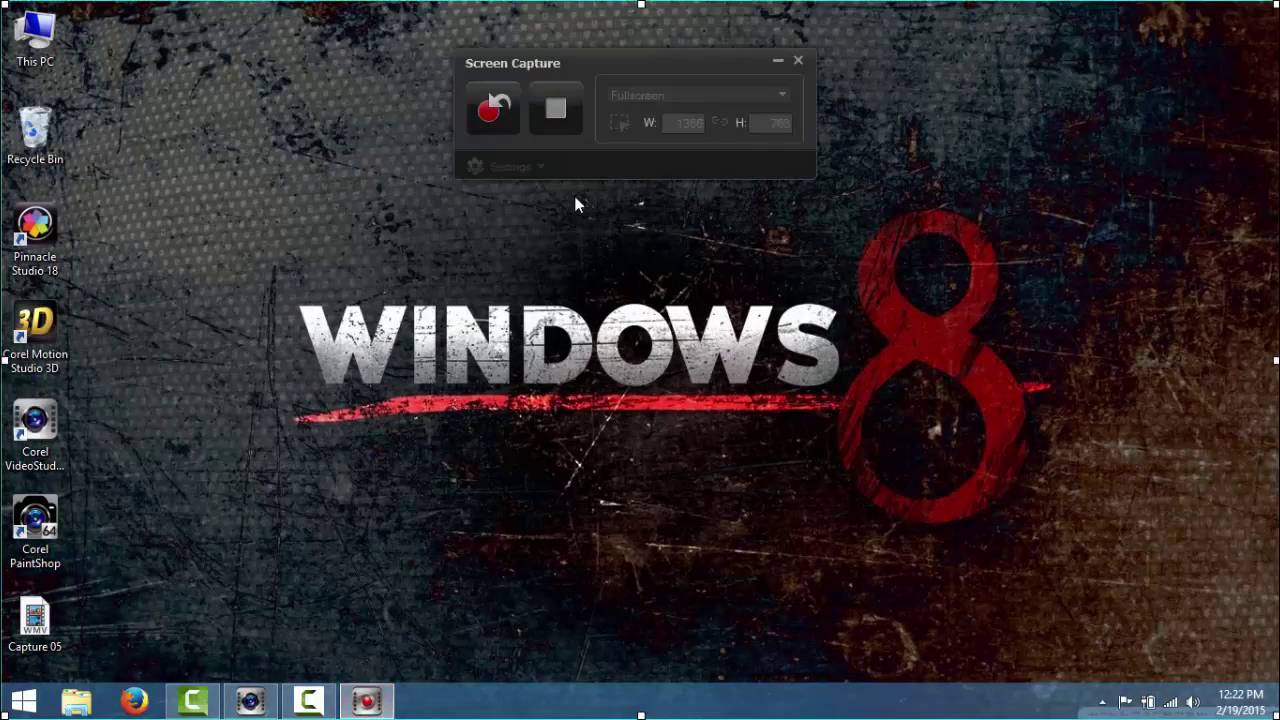
pyautogui.click(556, 114)
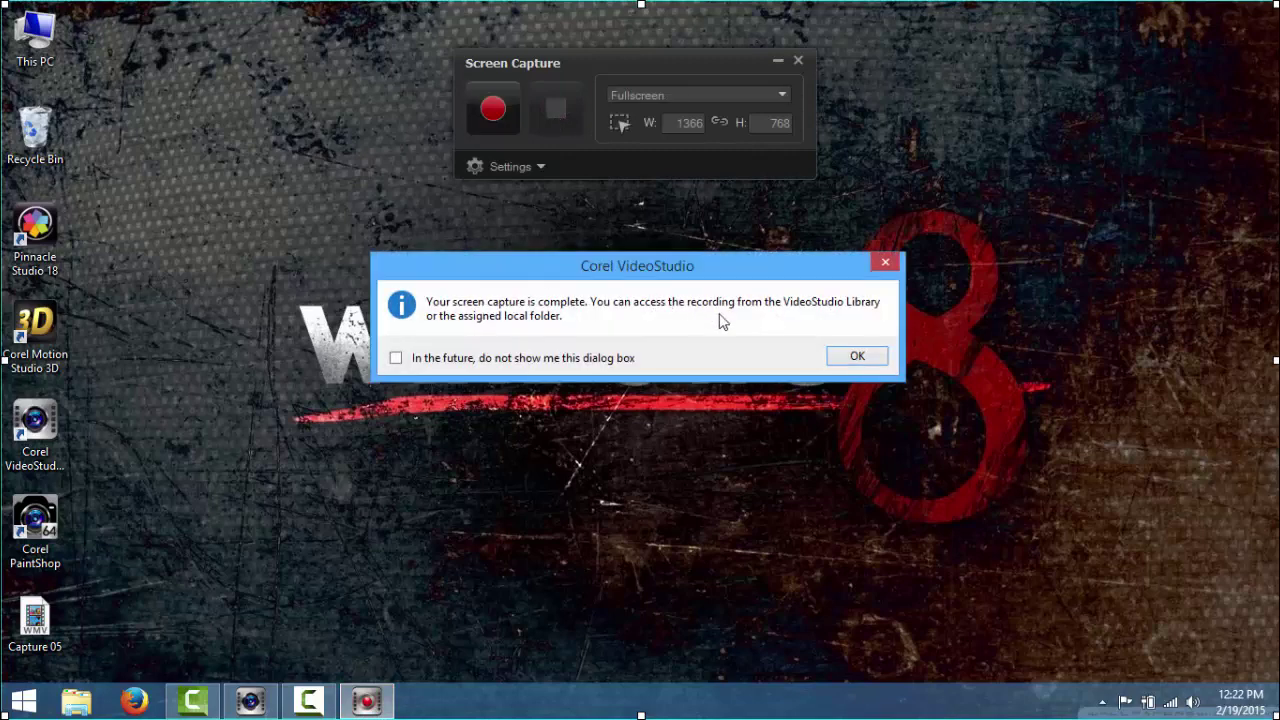
pyautogui.click(845, 357)
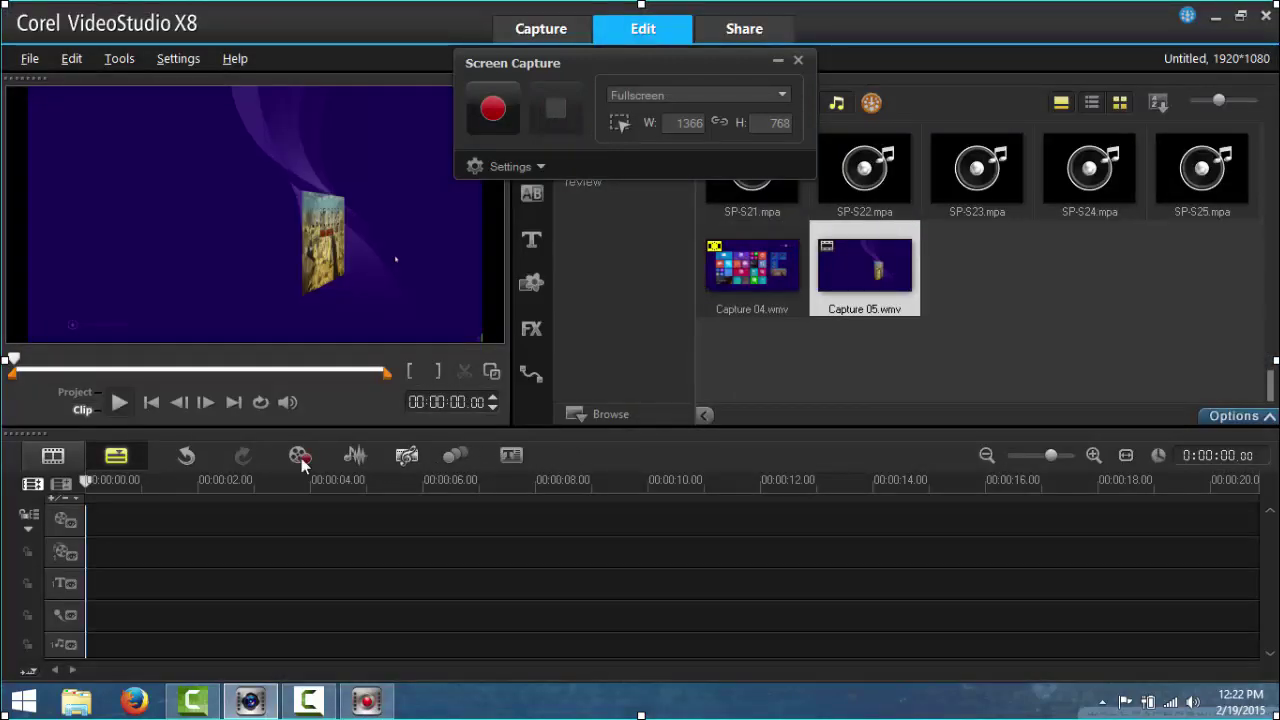
# Step: Play the recorded clip Capture 05.wmv in the preview and pause it
pyautogui.click(118, 402)
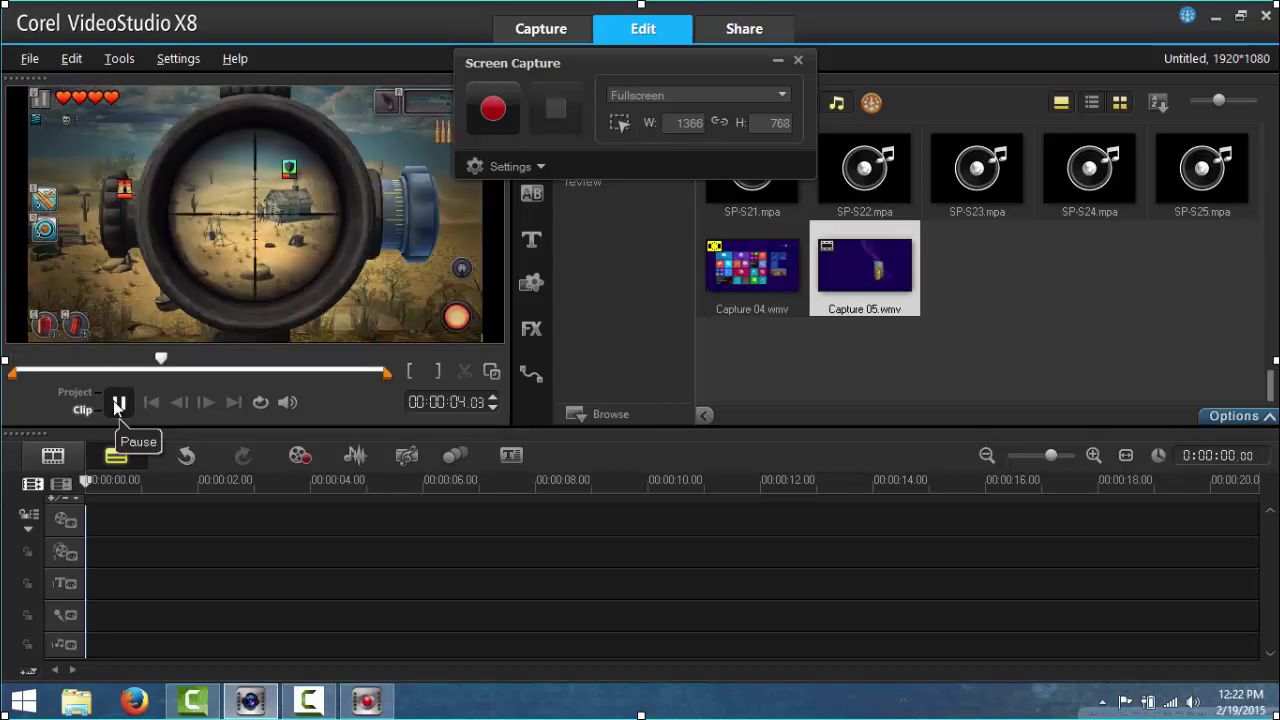
pyautogui.click(118, 402)
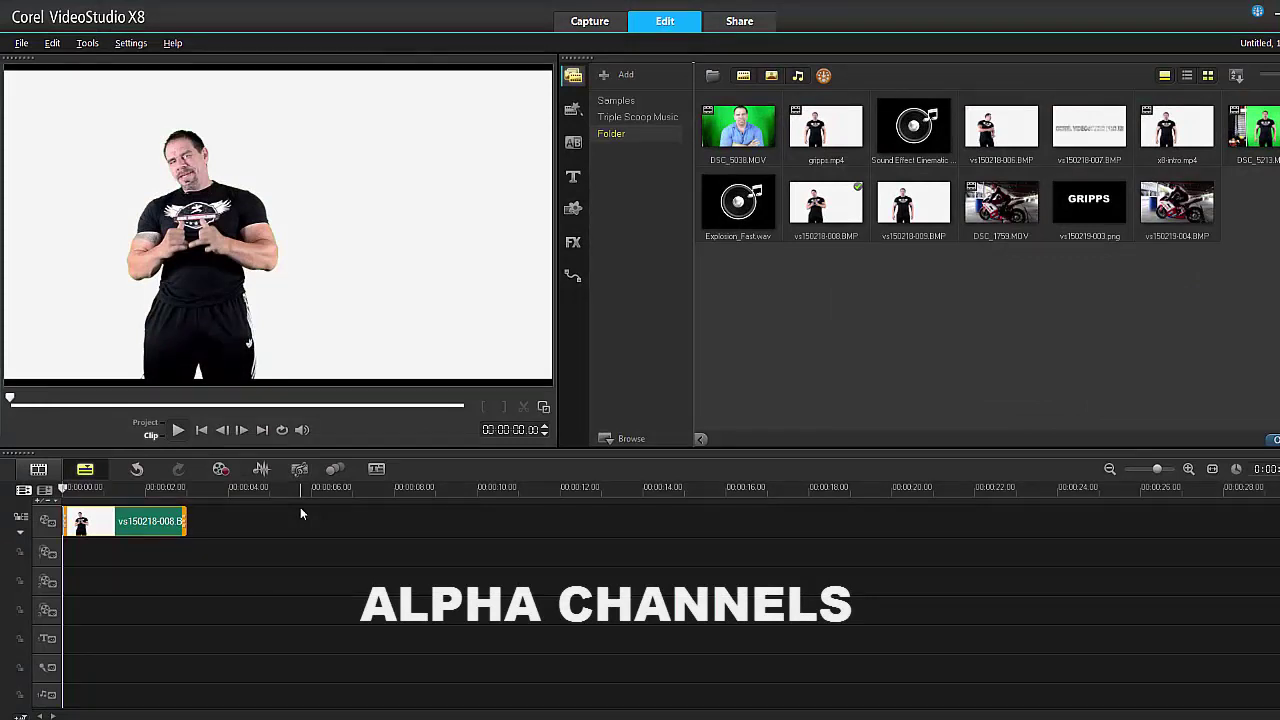
# Step: Add a title reading GRIPPS near the start of the timeline, over the photo of the man
pyautogui.click(74, 643)
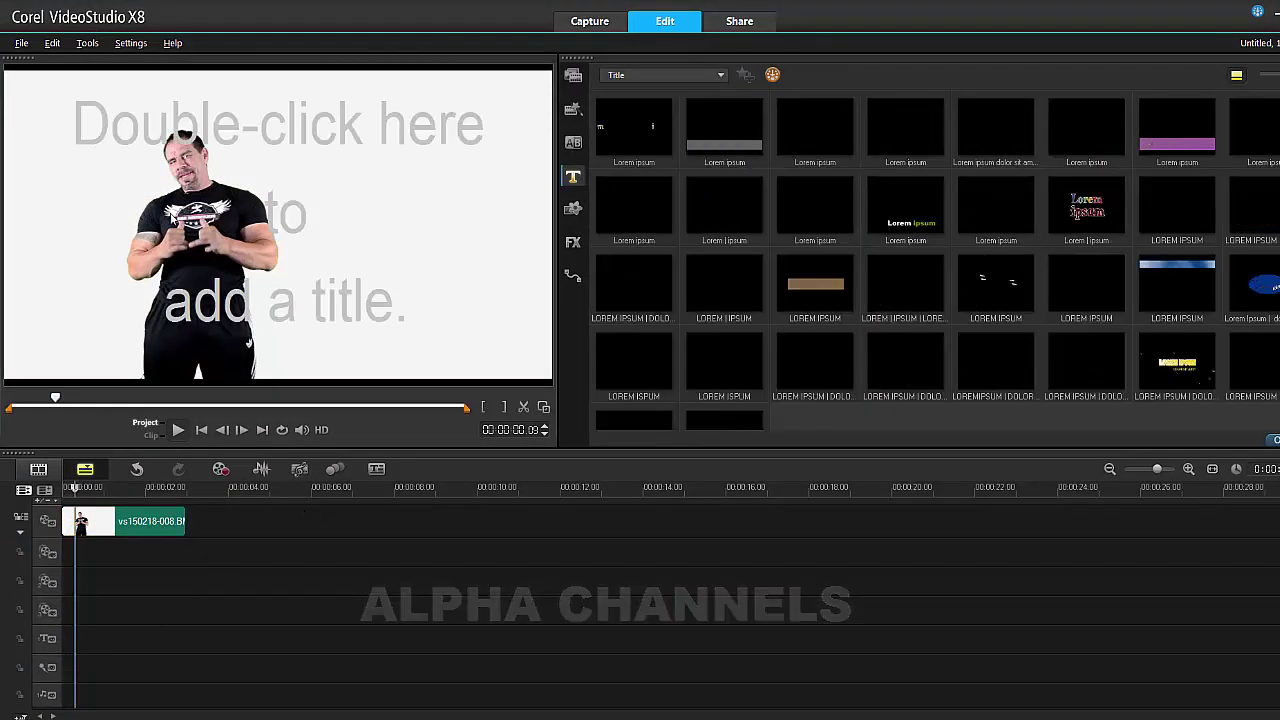
pyautogui.doubleClick(172, 215)
pyautogui.write('GR')
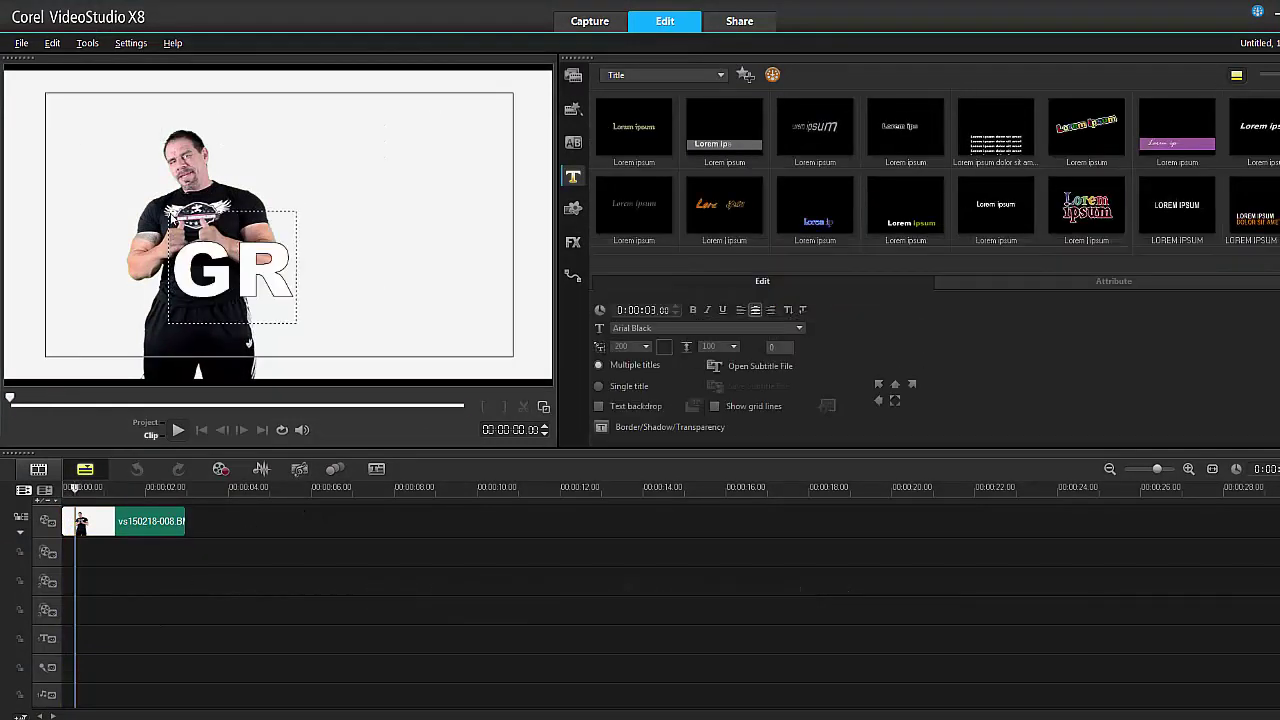
pyautogui.write('IPPS')
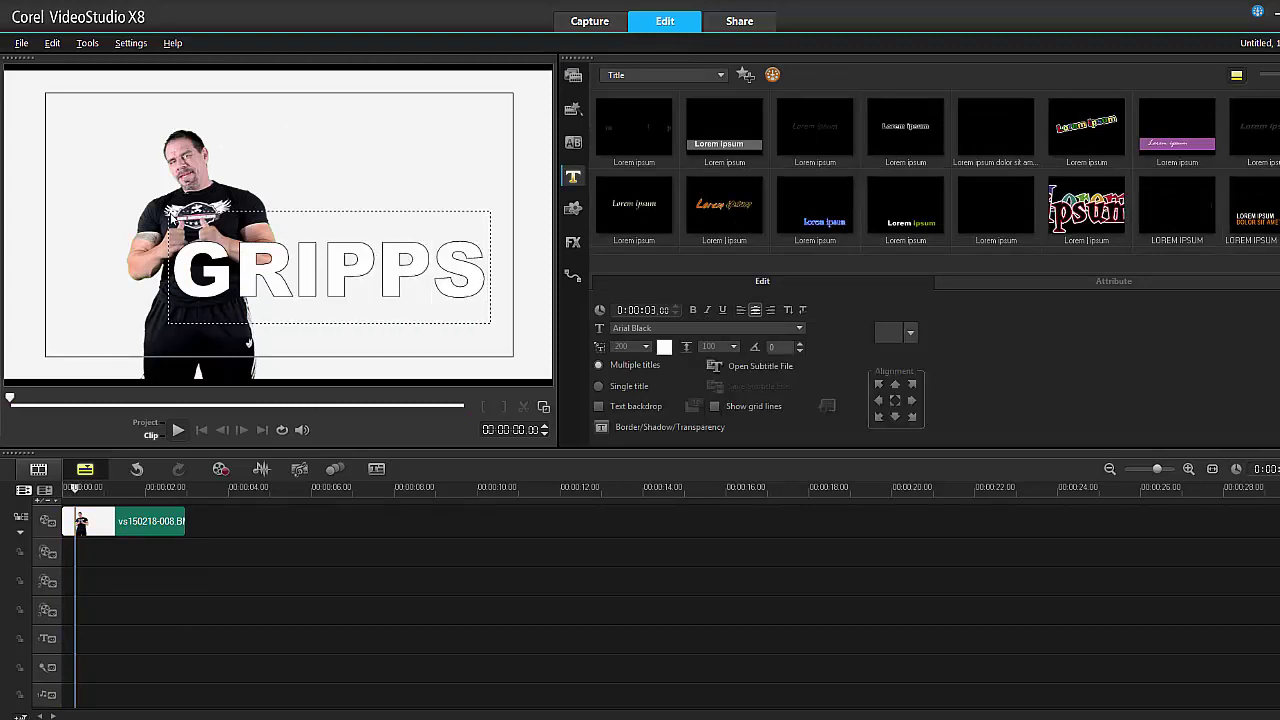
pyautogui.click(260, 143)
# Step: Move the GRIPPS title up so that it overlaps the man's chest in the preview
pyautogui.moveTo(316, 272); pyautogui.dragTo(269, 220)
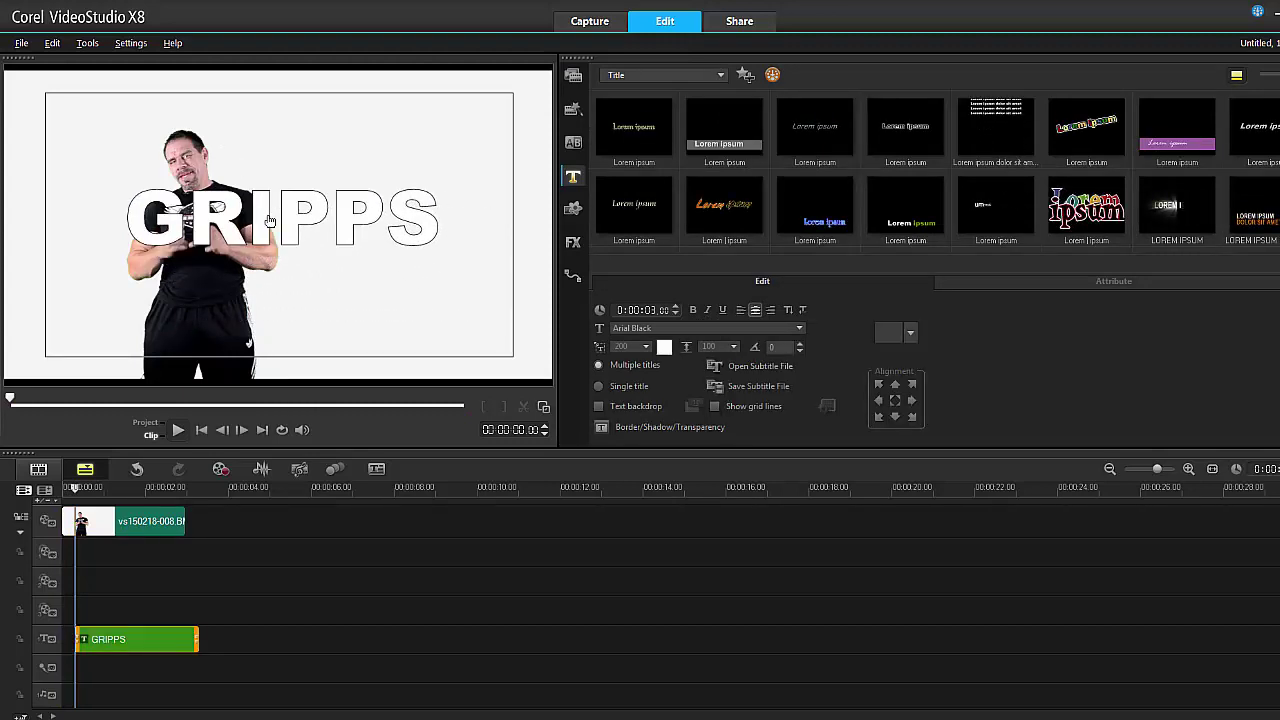
pyautogui.click(432, 197)
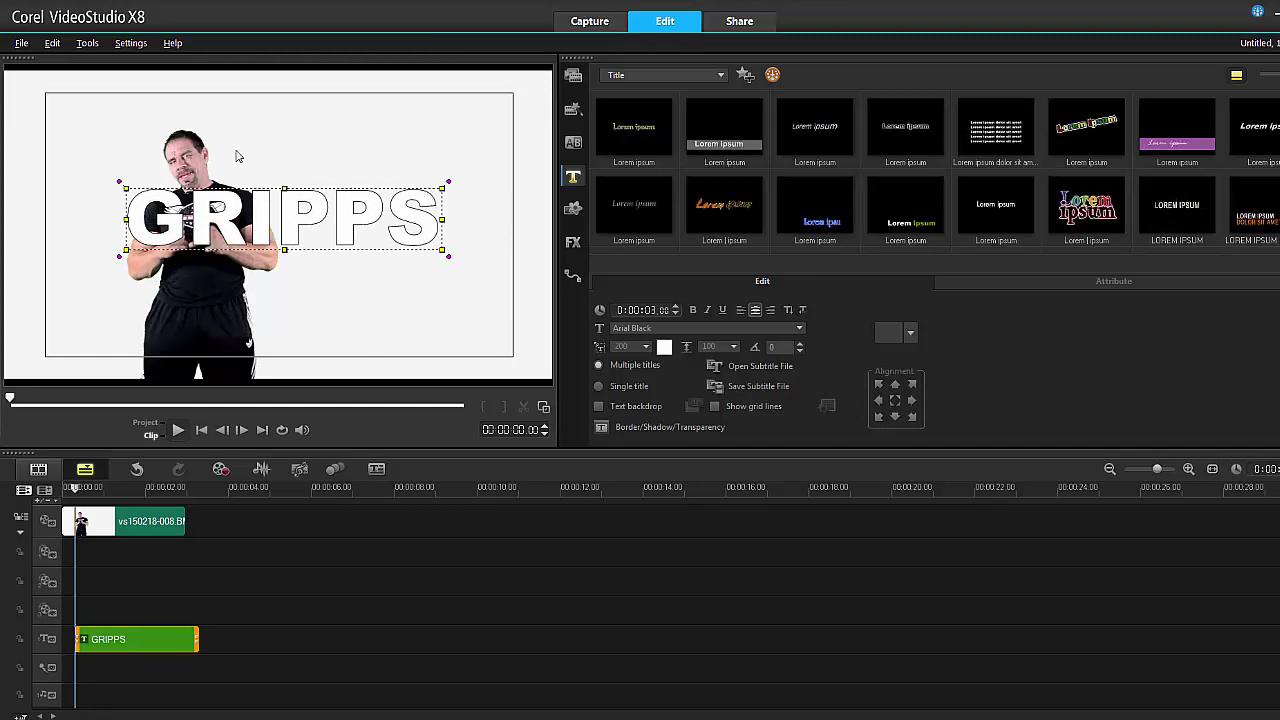
# Step: Show the GRIPPS title clip's attributes and convert its frame to a PNG image
pyautogui.doubleClick(148, 645)
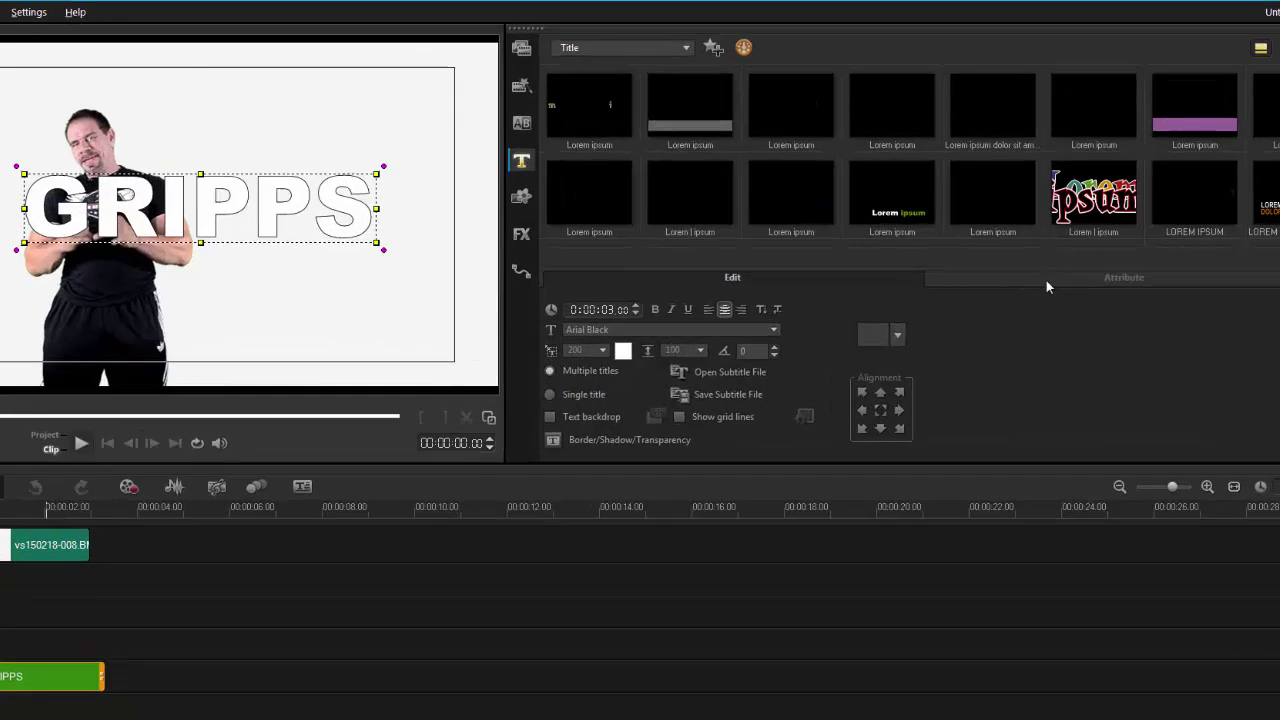
pyautogui.click(1046, 282)
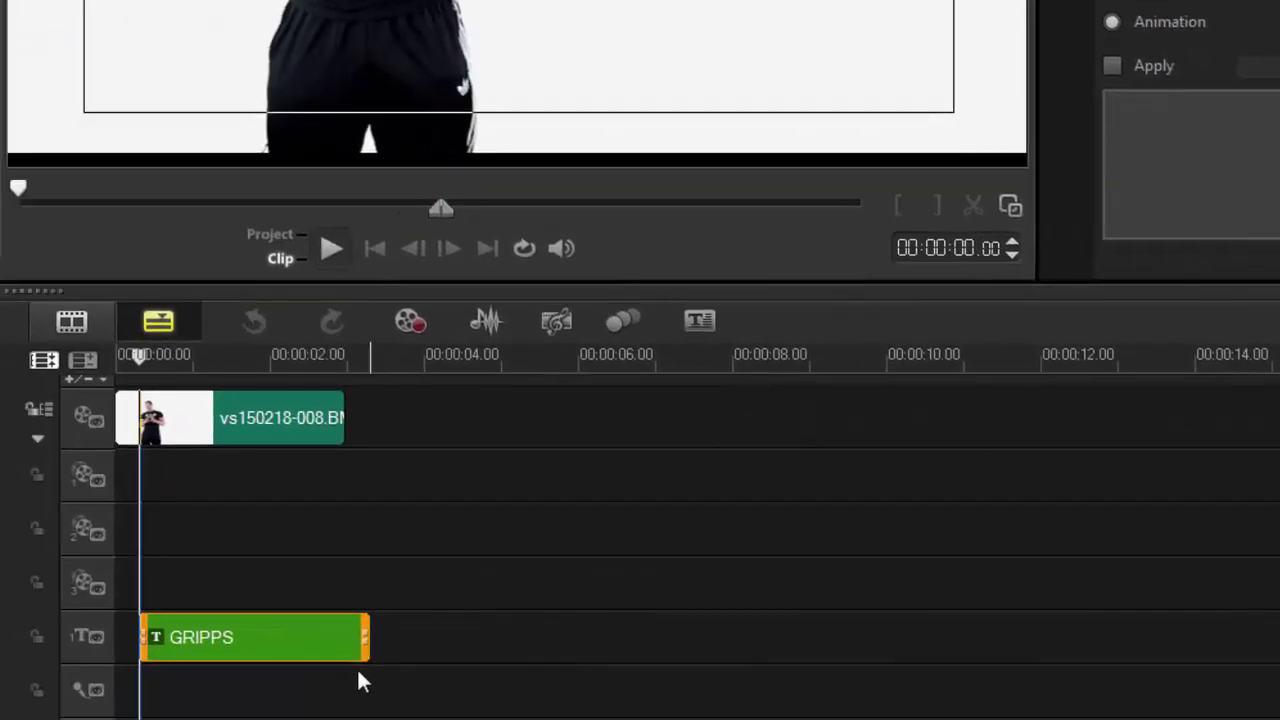
pyautogui.rightClick(43, 719)
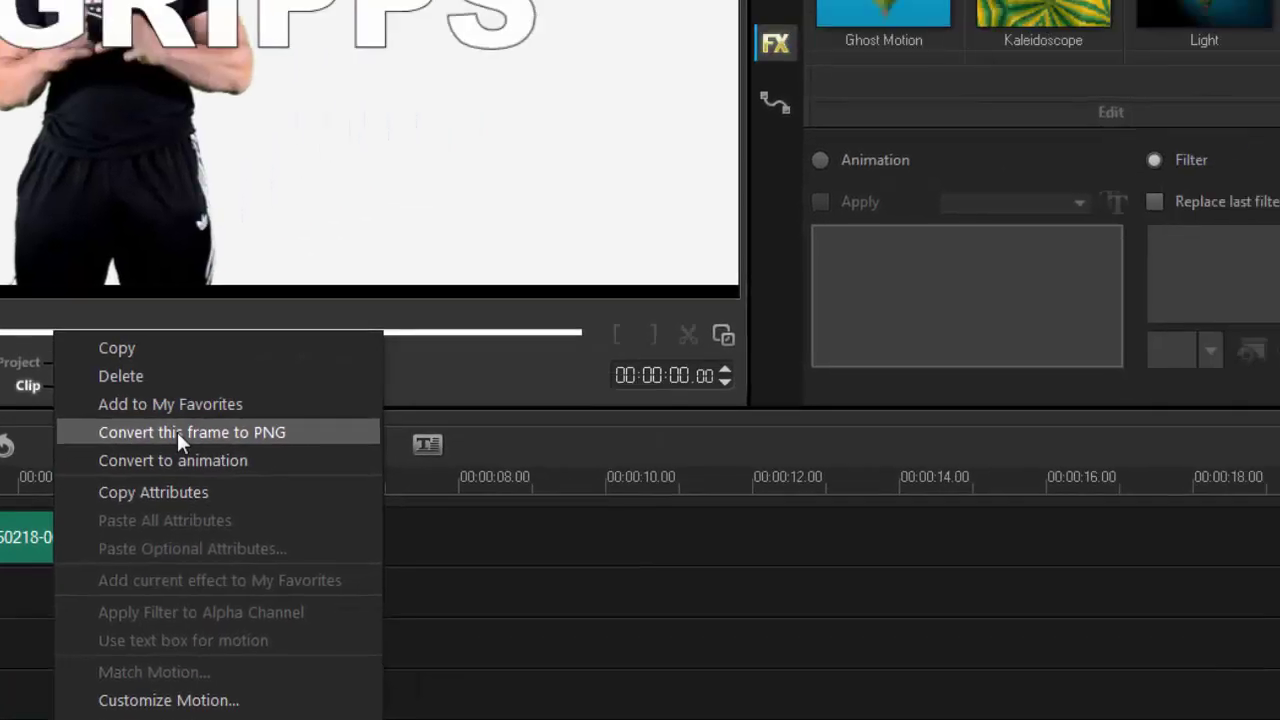
pyautogui.click(437, 308)
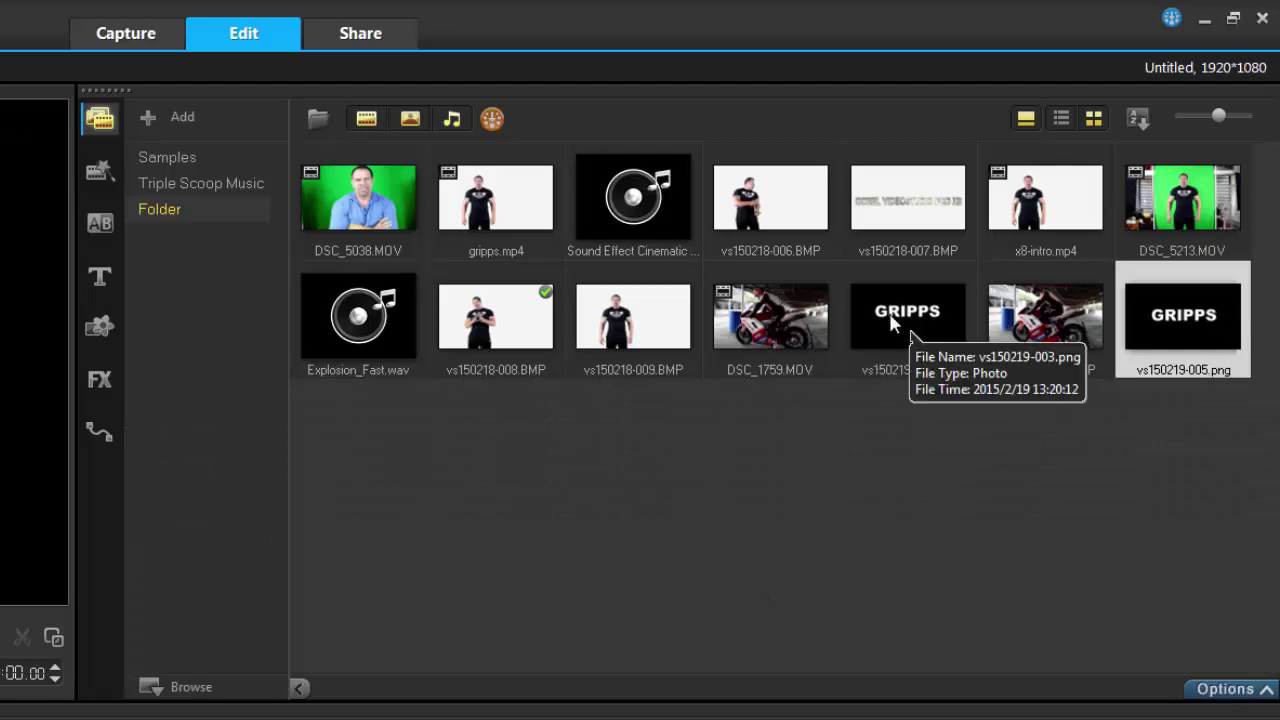
# Step: Place the image vs150219-005.png at the start of the first overlay track, beneath the photo clip
pyautogui.click(99, 276)
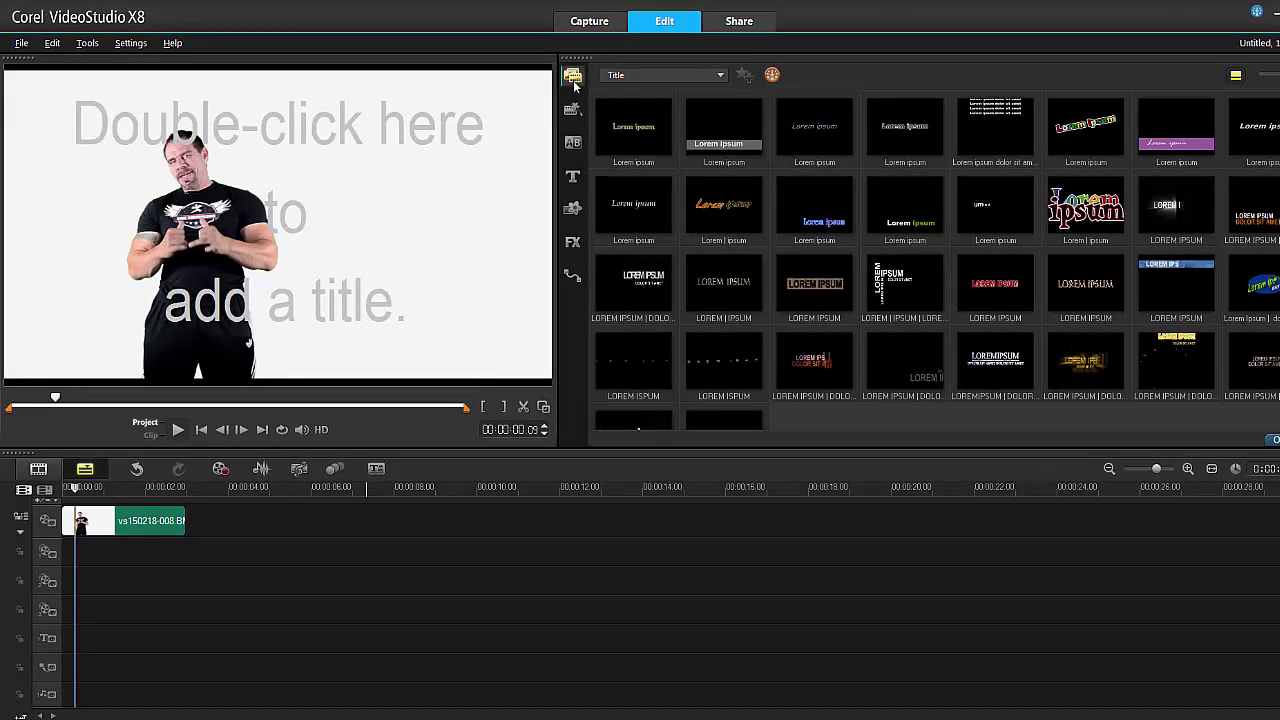
pyautogui.click(572, 77)
pyautogui.moveTo(1260, 213); pyautogui.dragTo(157, 561)
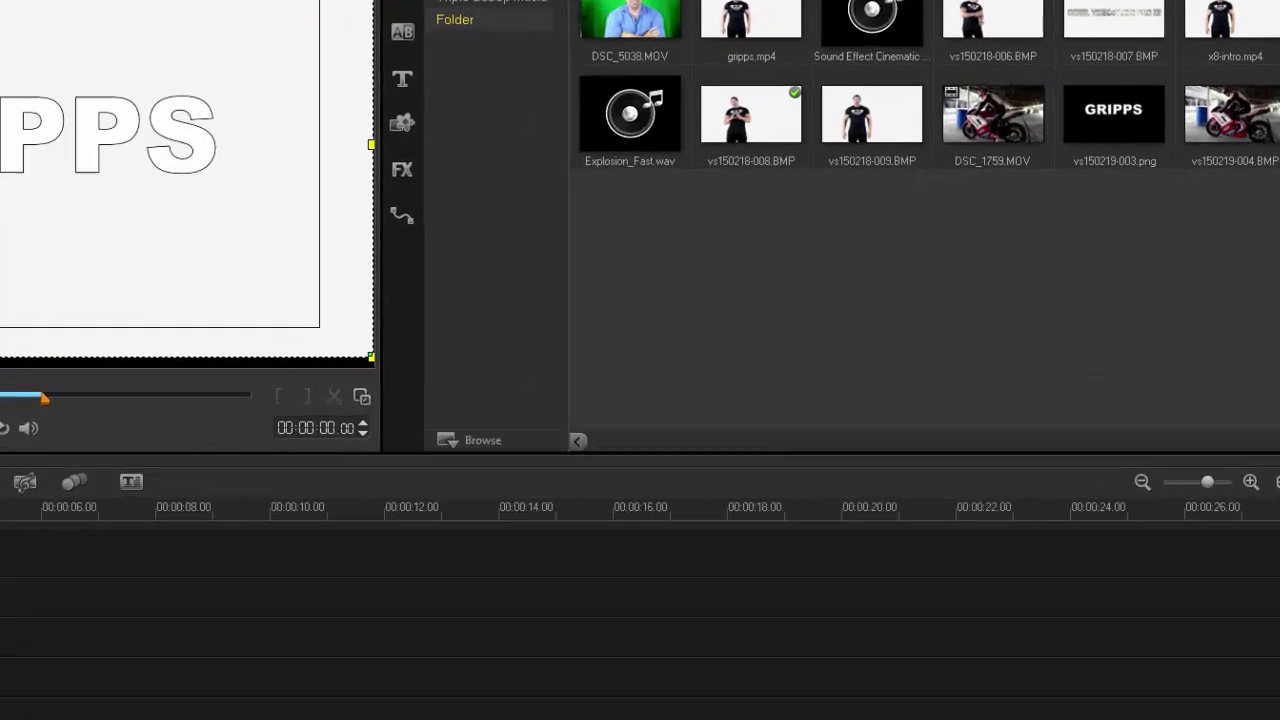
# Step: Enable overlay options for the GRIPPS image clip and review the overlay types, keeping Chroma Key
pyautogui.doubleClick(159, 553)
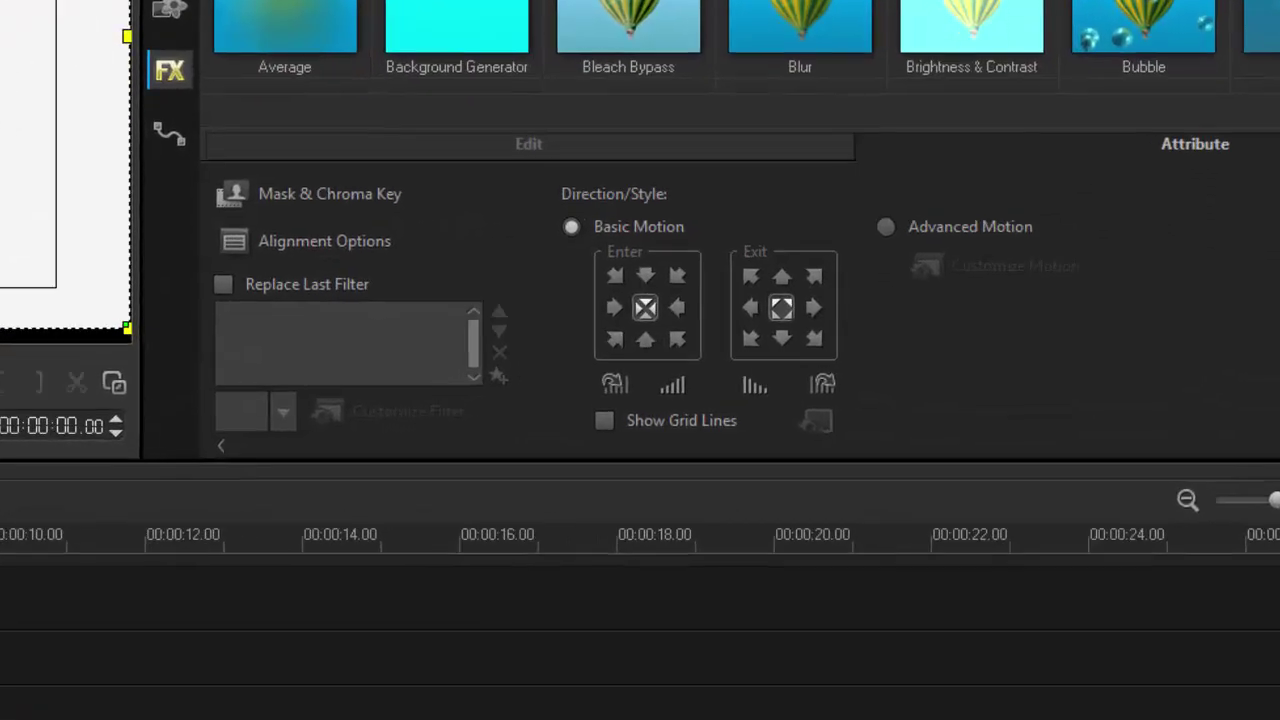
pyautogui.click(233, 173)
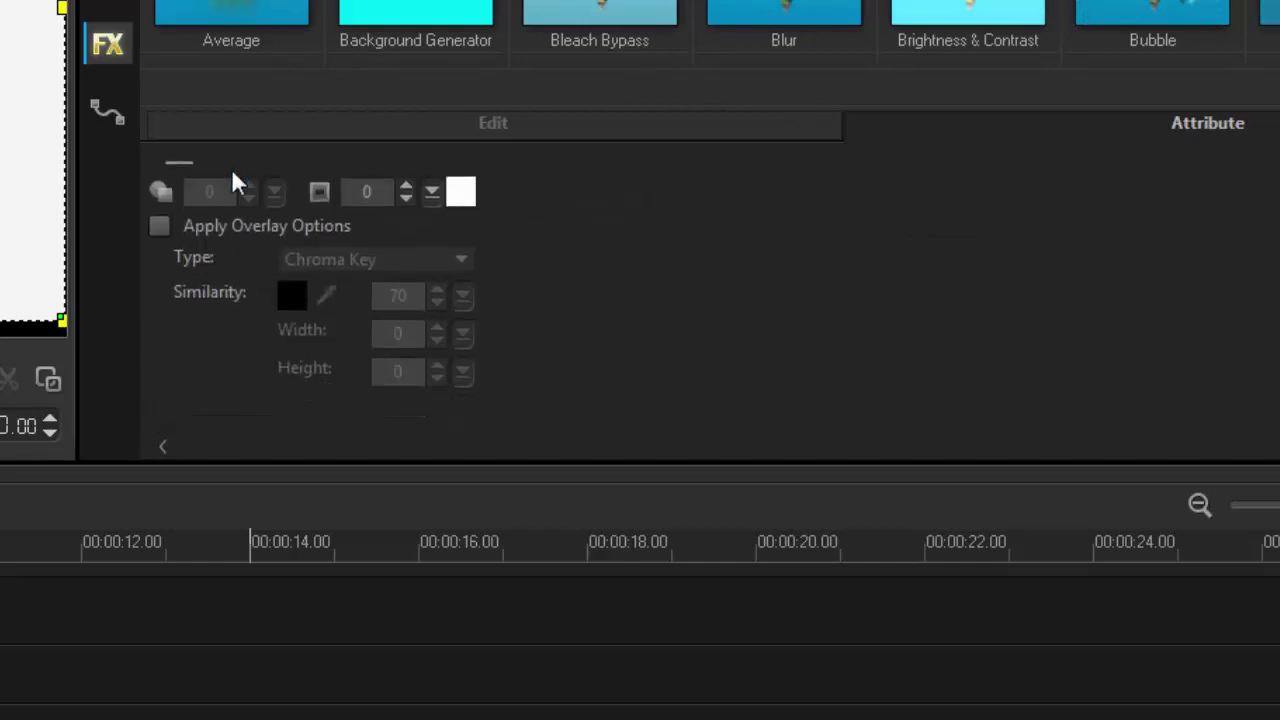
pyautogui.click(160, 217)
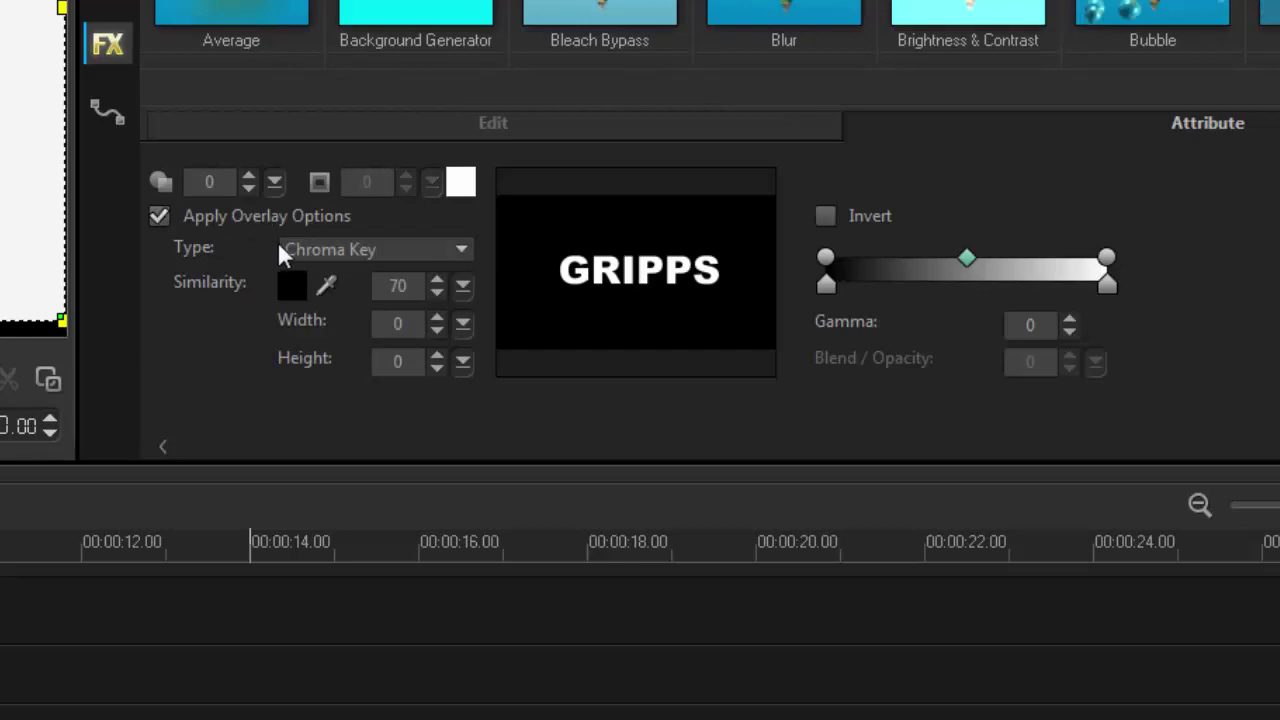
pyautogui.click(462, 249)
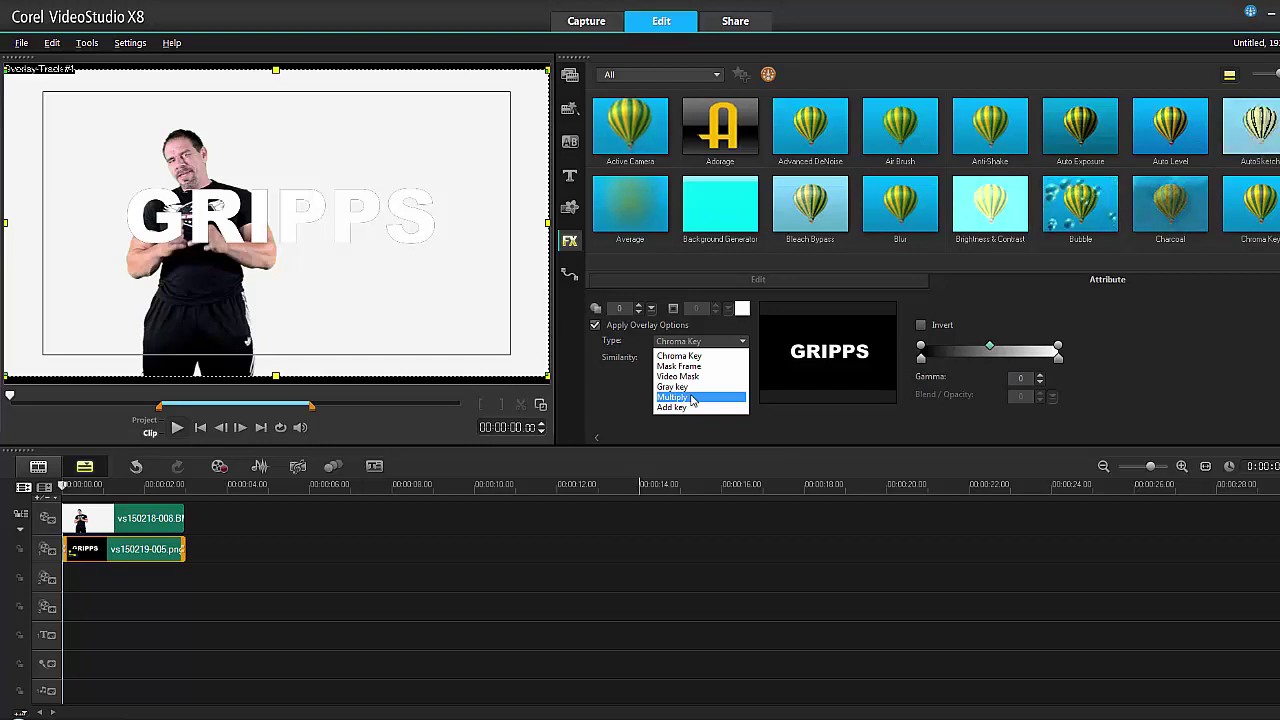
pyautogui.click(788, 434)
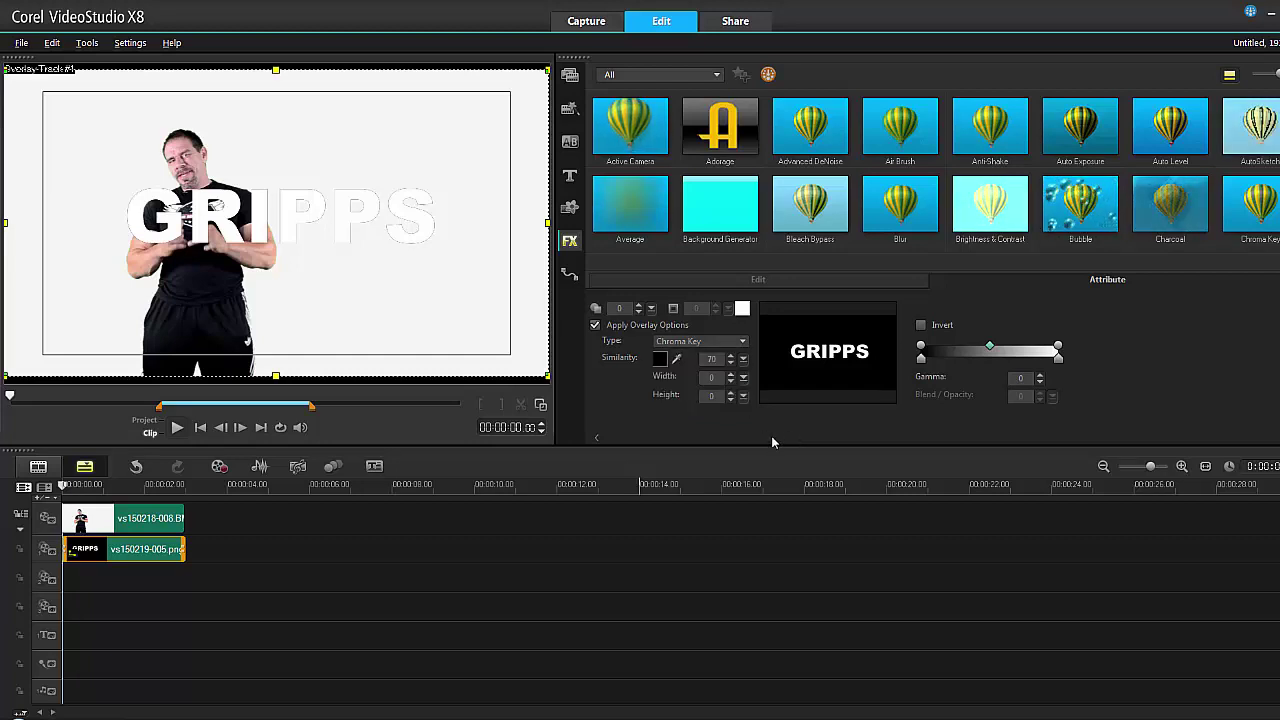
# Step: Clear the timeline by deleting the GRIPPS image clip and the photo clip of the man
pyautogui.press('Delete')
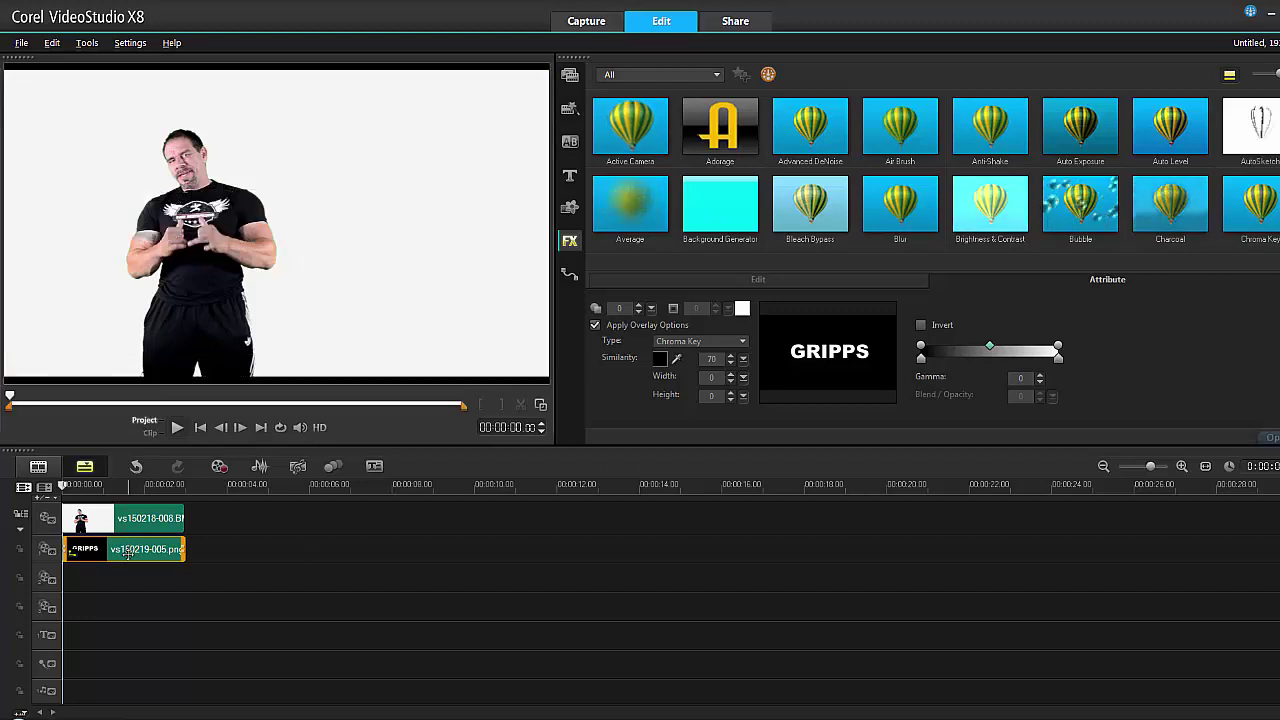
pyautogui.click(133, 523)
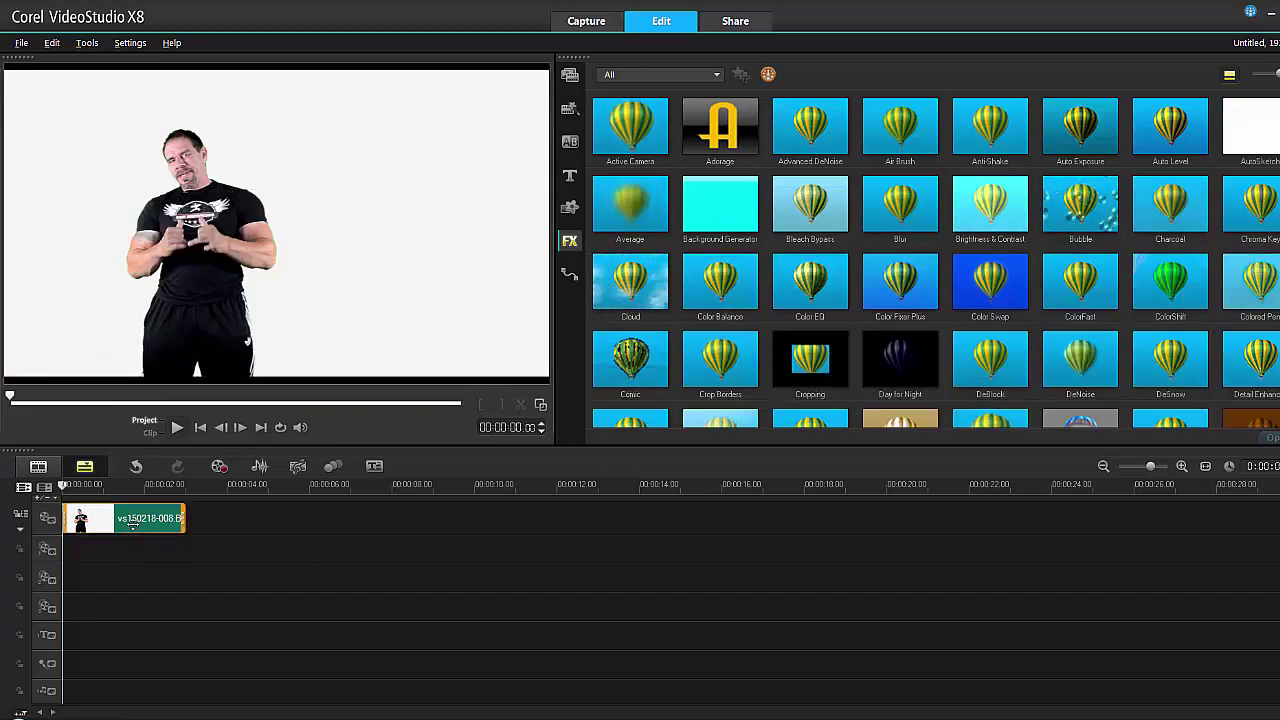
pyautogui.press('Delete')
# Step: Place the media library clip DSC_1759.MOV at the start of the main video track
pyautogui.click(569, 76)
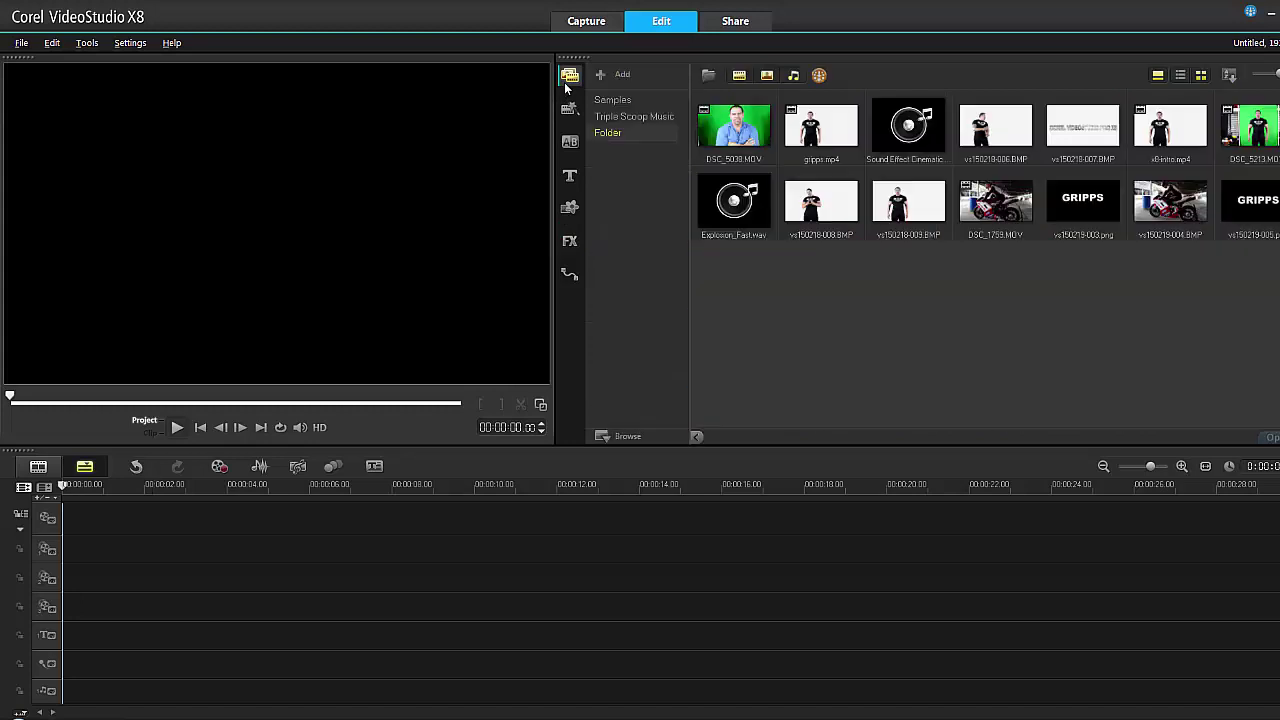
pyautogui.moveTo(1010, 212); pyautogui.dragTo(588, 521)
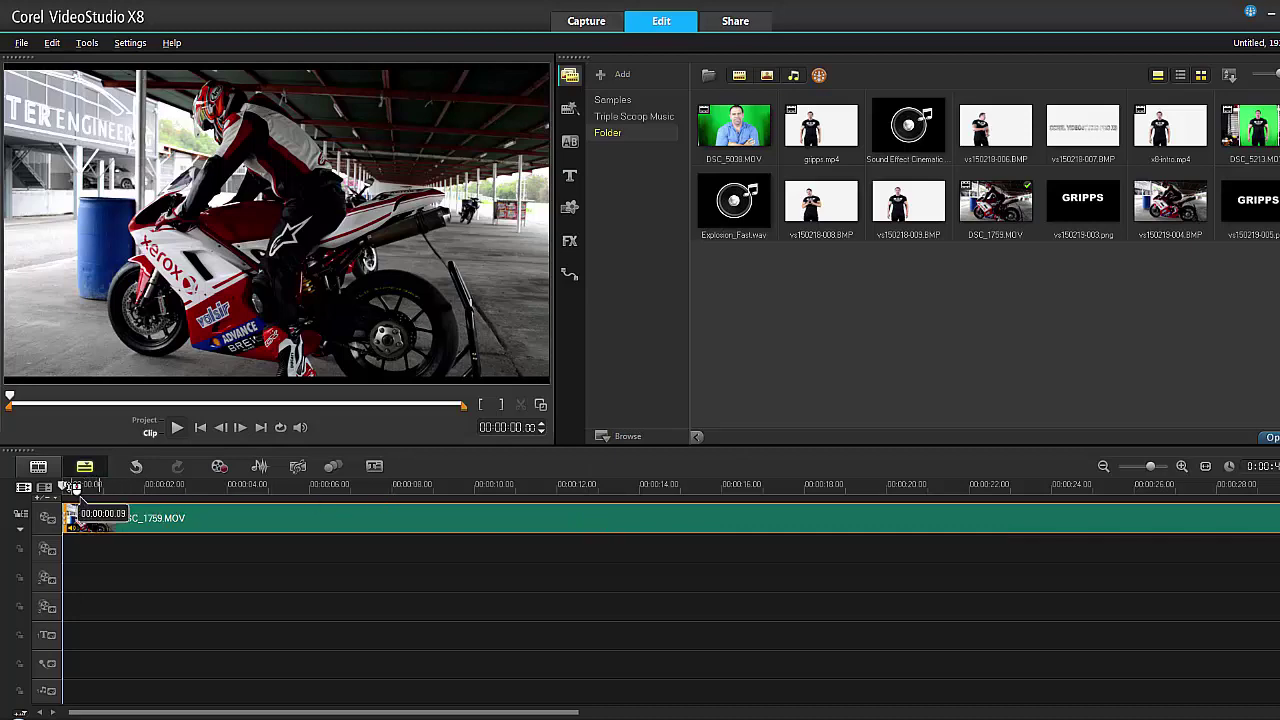
# Step: Insert a 3-second freeze frame into DSC_1759.MOV at 00:00:08.26
pyautogui.click(206, 500)
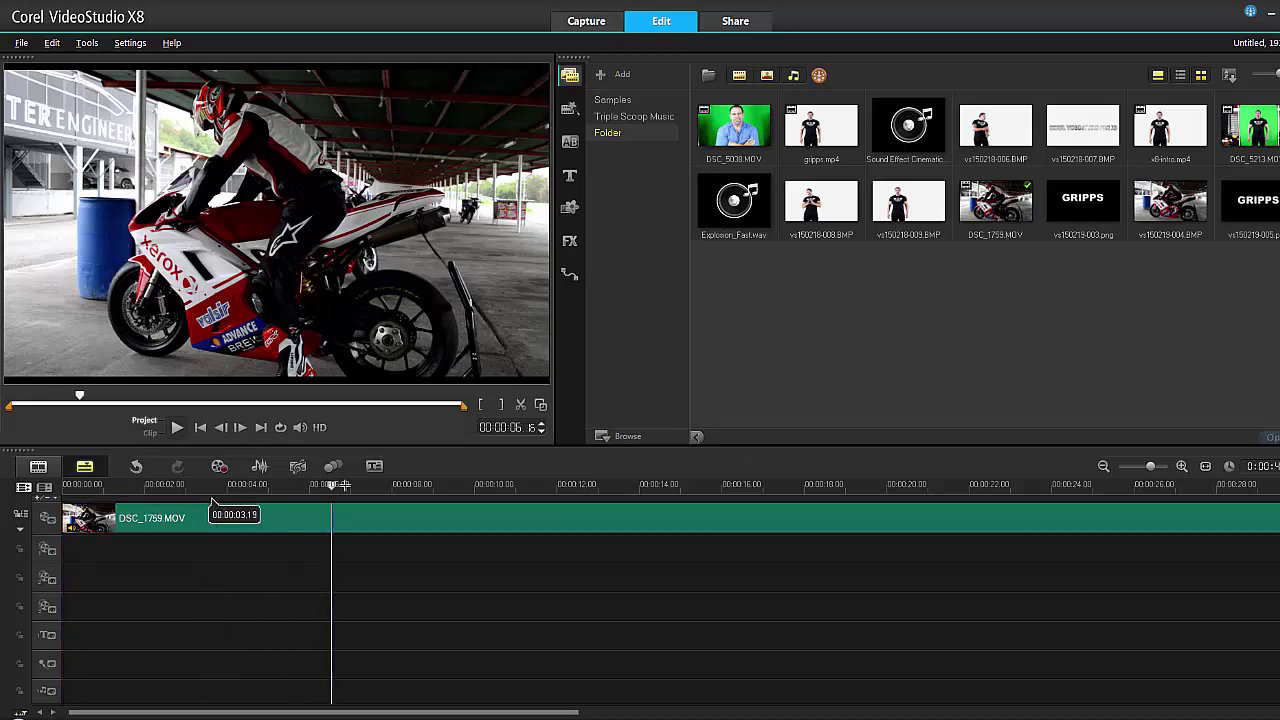
pyautogui.press('space')
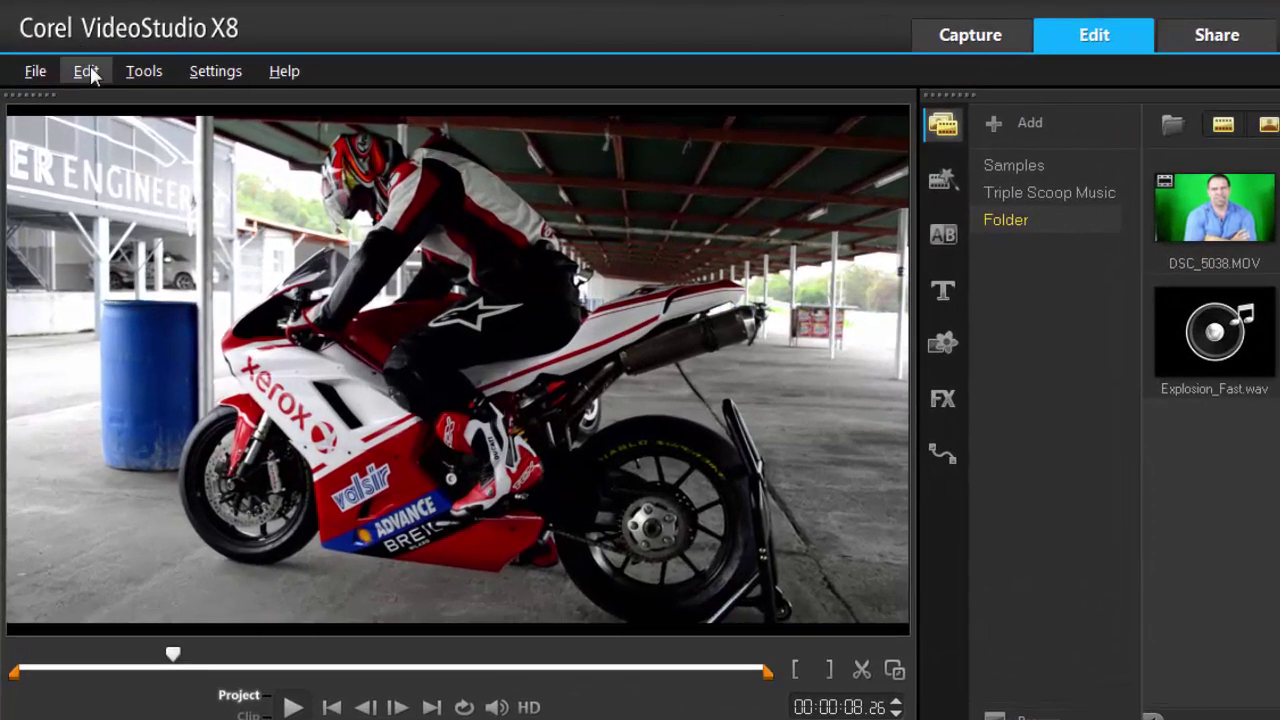
pyautogui.click(52, 43)
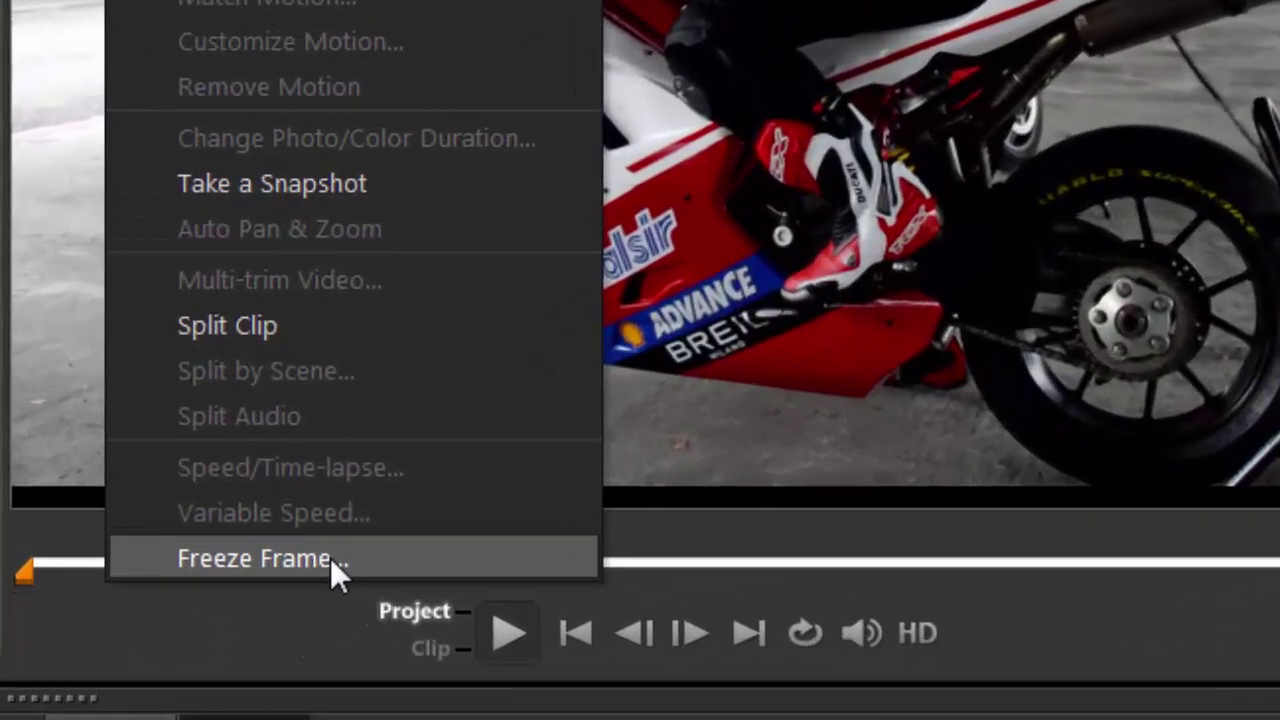
pyautogui.click(330, 558)
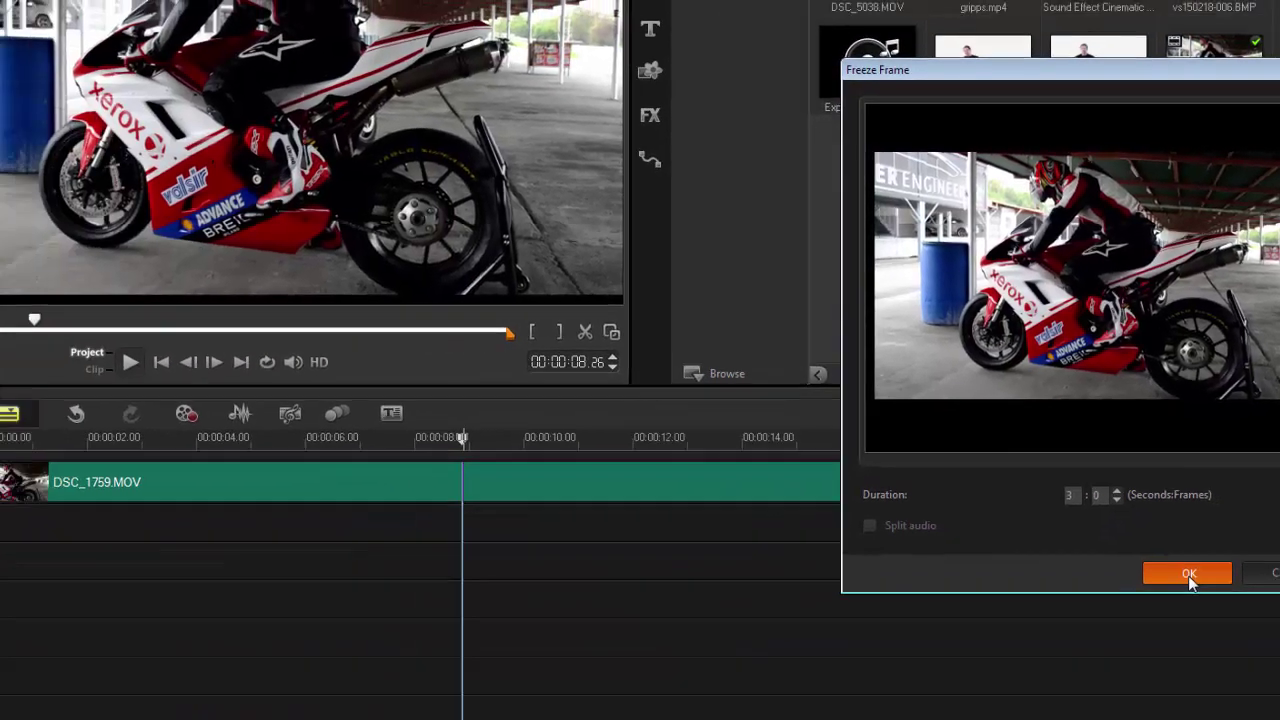
pyautogui.click(827, 709)
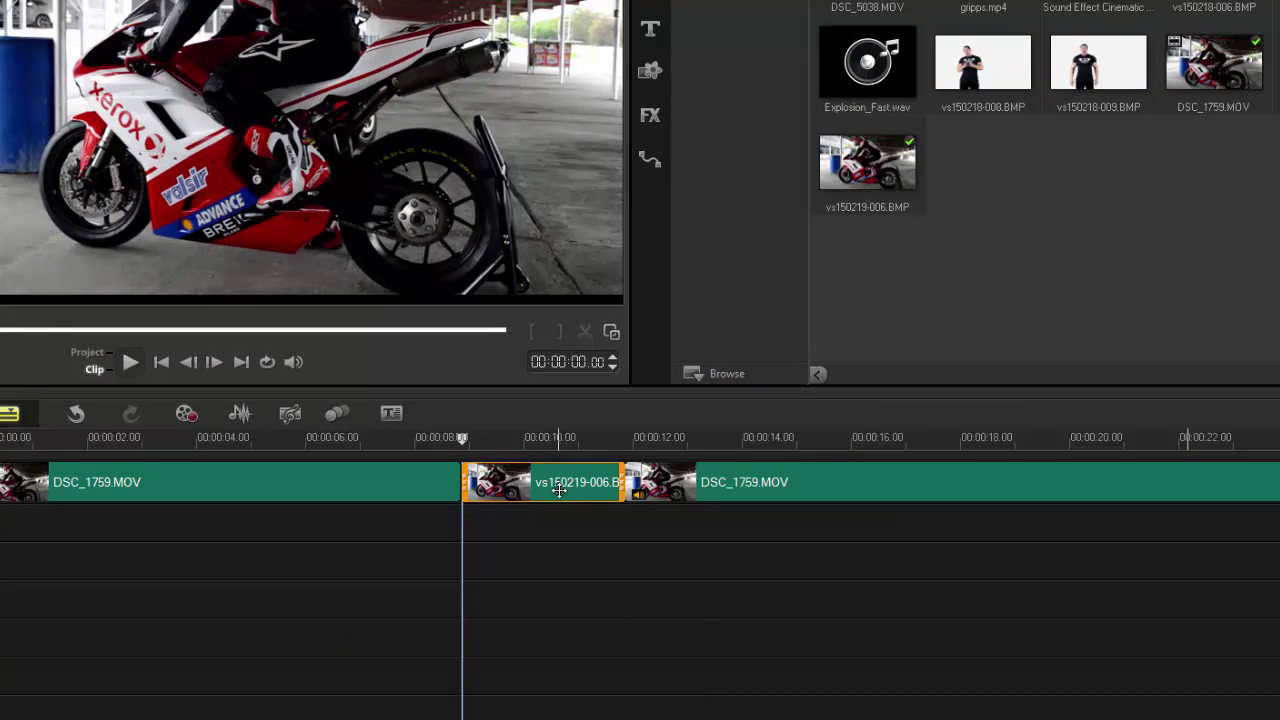
# Step: Scrub through the frozen section and undo the freeze frame
pyautogui.moveTo(462, 438); pyautogui.dragTo(597, 446)
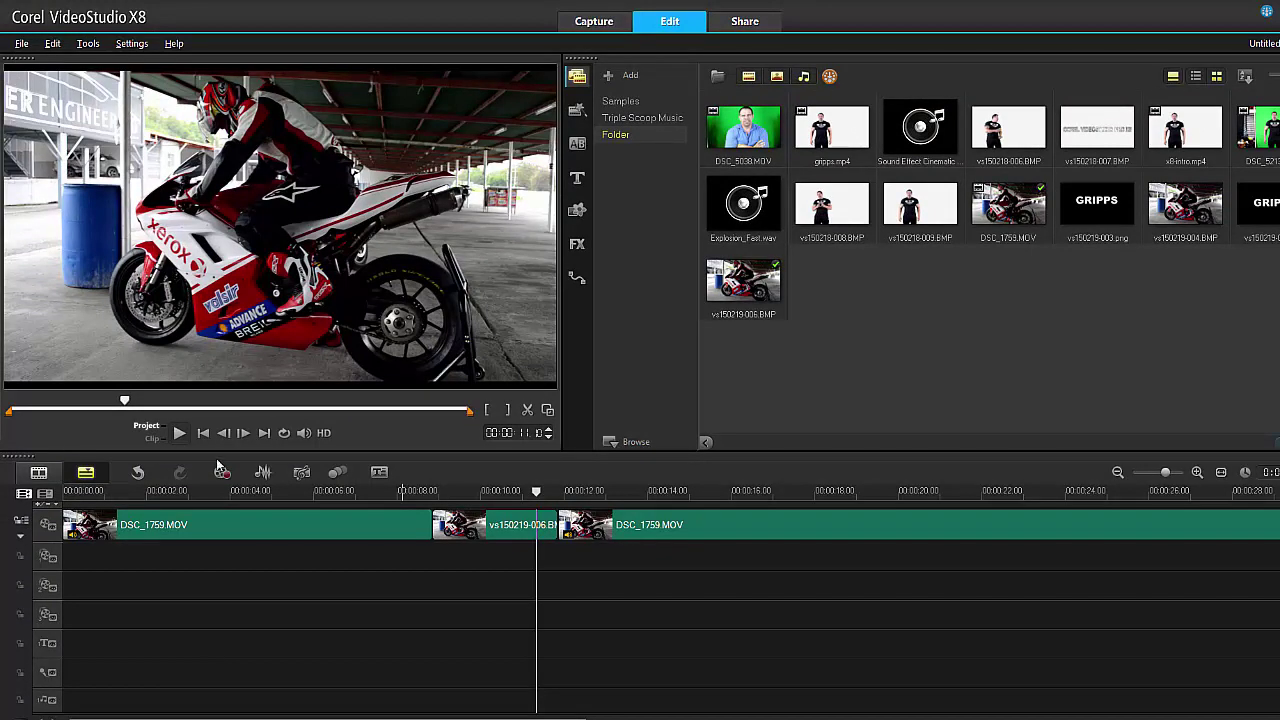
pyautogui.click(140, 472)
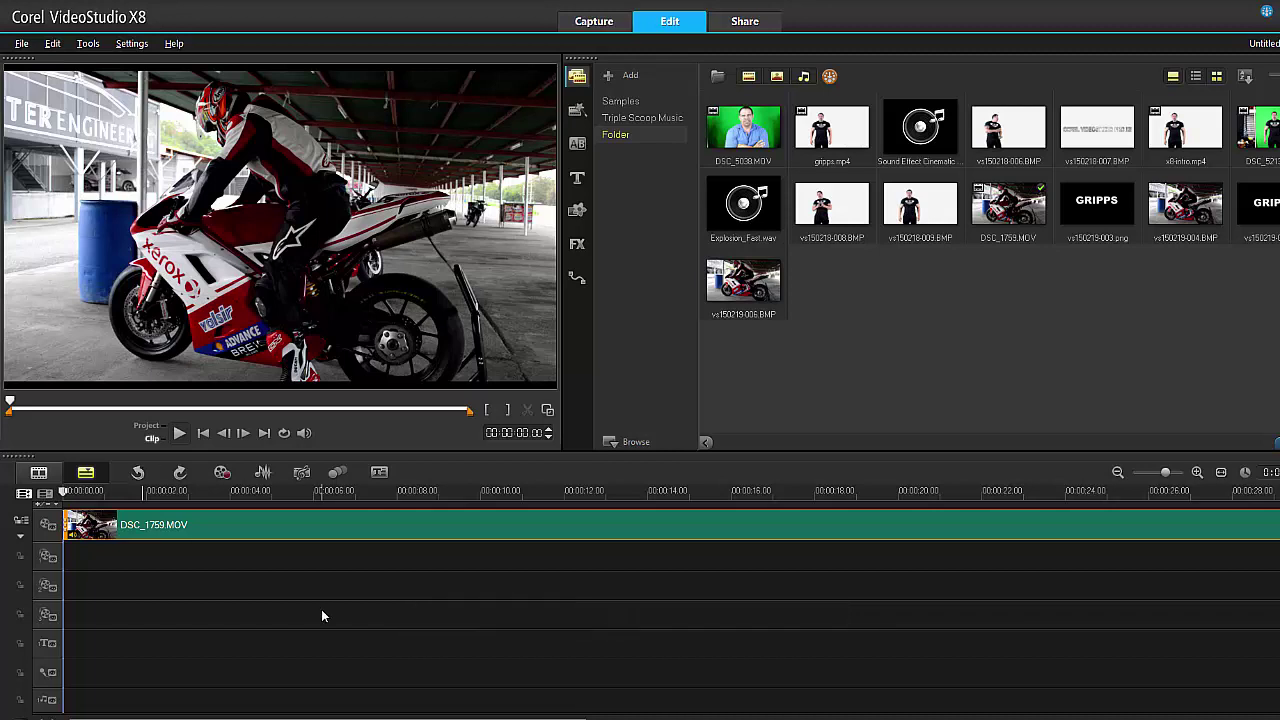
# Step: Record a voice-over starting at 00:00:11.05 and stop the recording at about 00:00:19.05
pyautogui.click(223, 473)
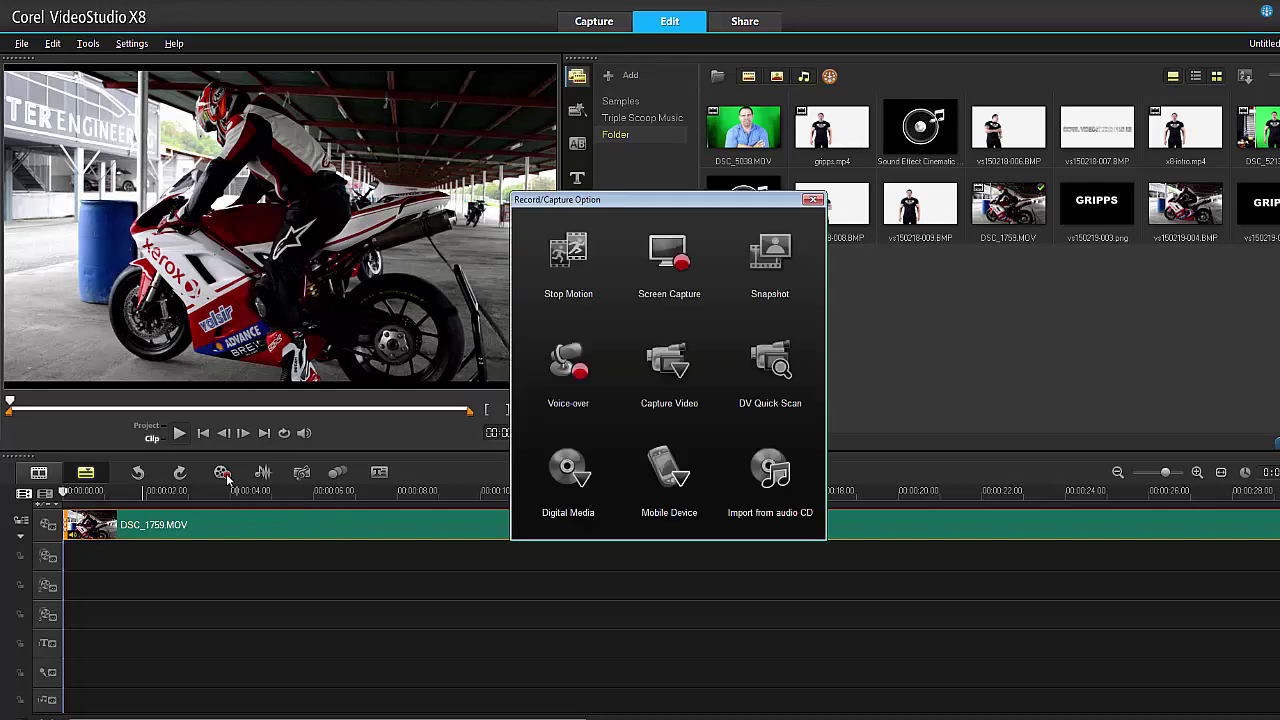
pyautogui.click(813, 199)
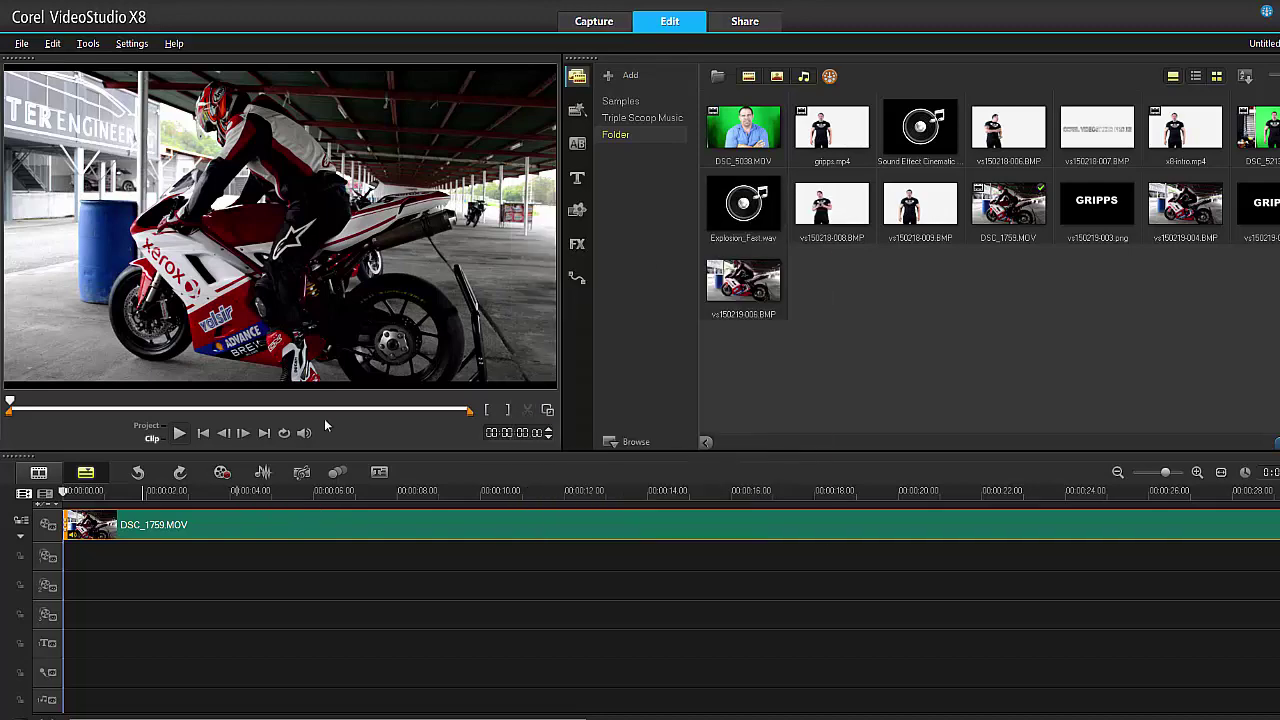
pyautogui.moveTo(151, 497); pyautogui.dragTo(529, 497)
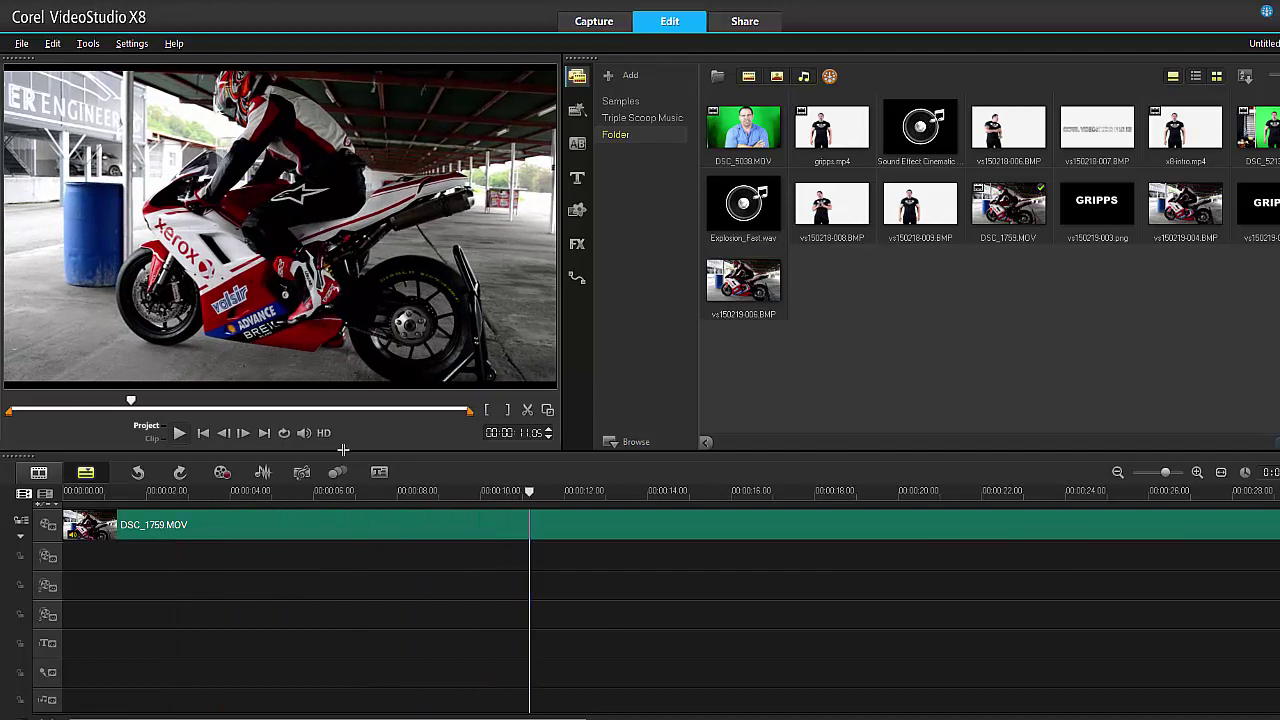
pyautogui.click(222, 472)
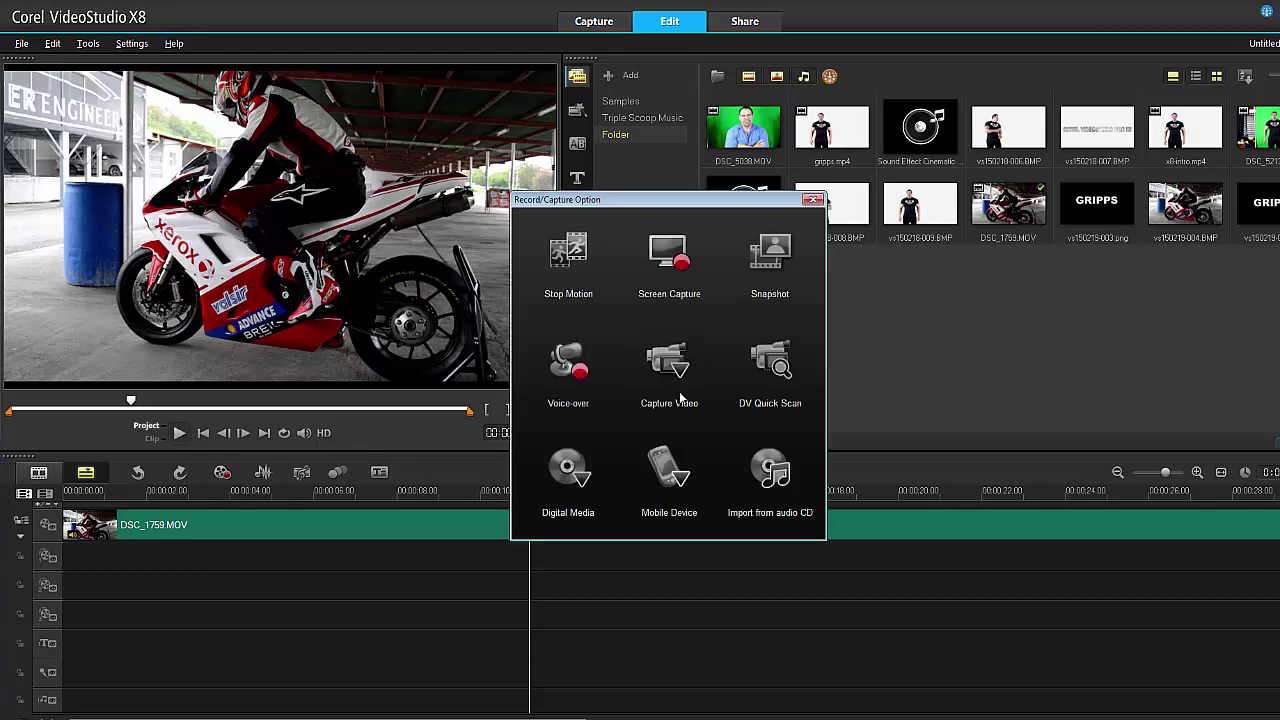
pyautogui.click(575, 375)
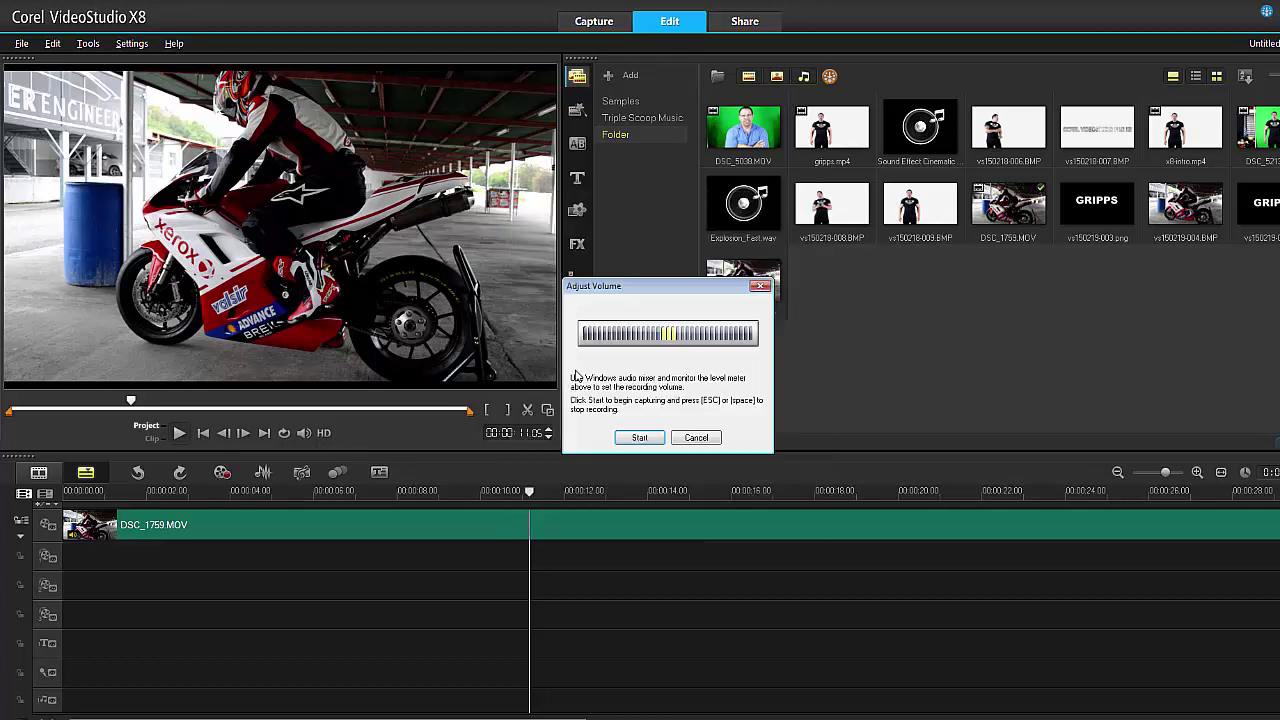
pyautogui.click(645, 439)
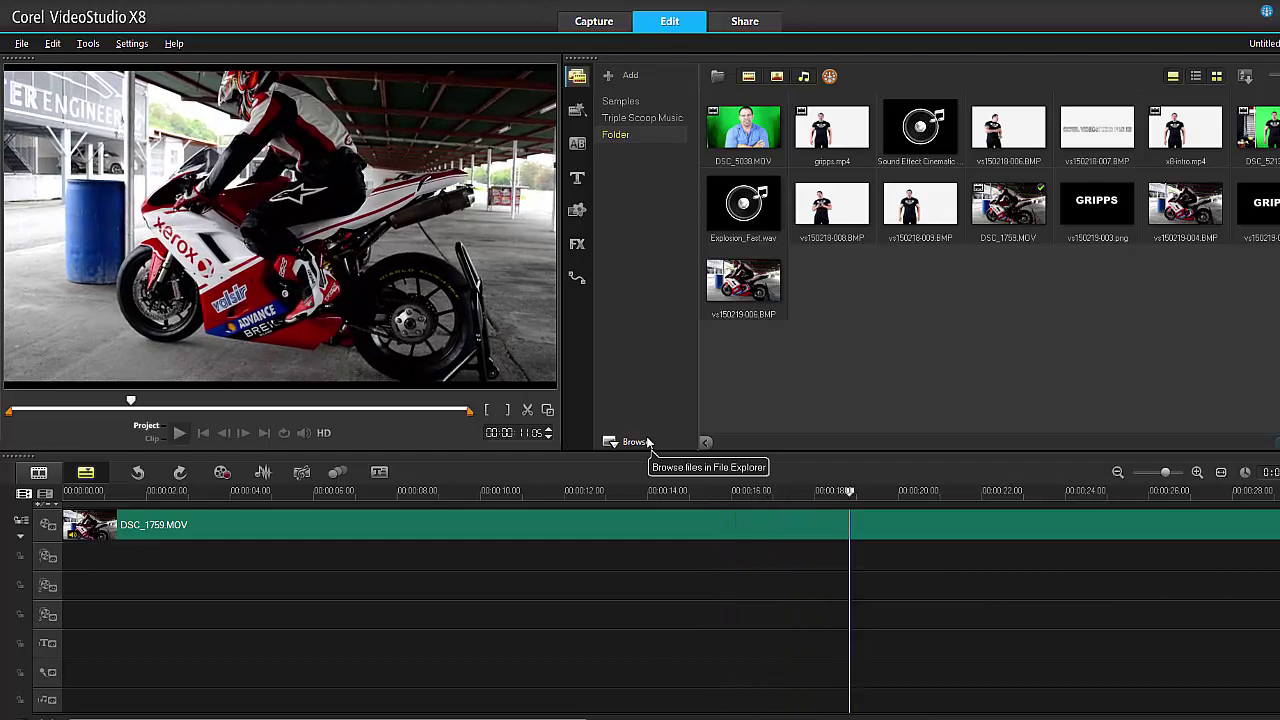
pyautogui.press('space')
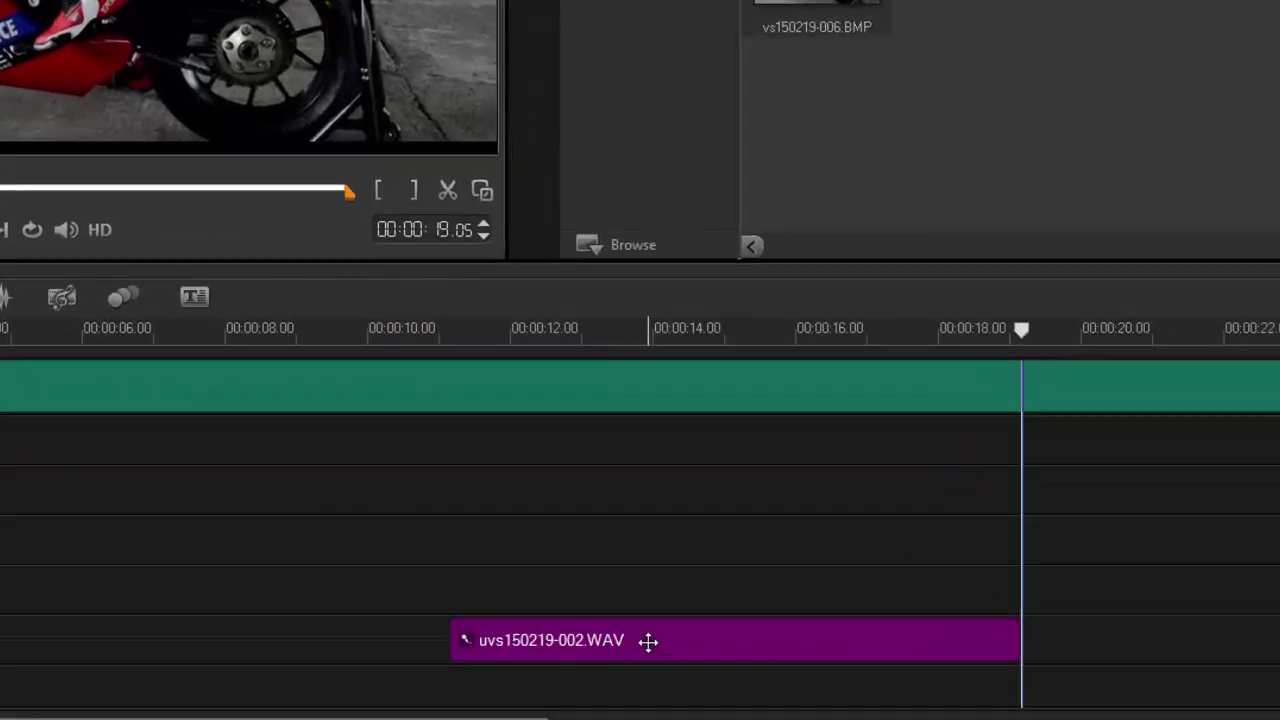
# Step: Move the recorded voice-over clip to the music track and split the audio from the DSC_1759.MOV video clip
pyautogui.moveTo(648, 641); pyautogui.dragTo(652, 690)
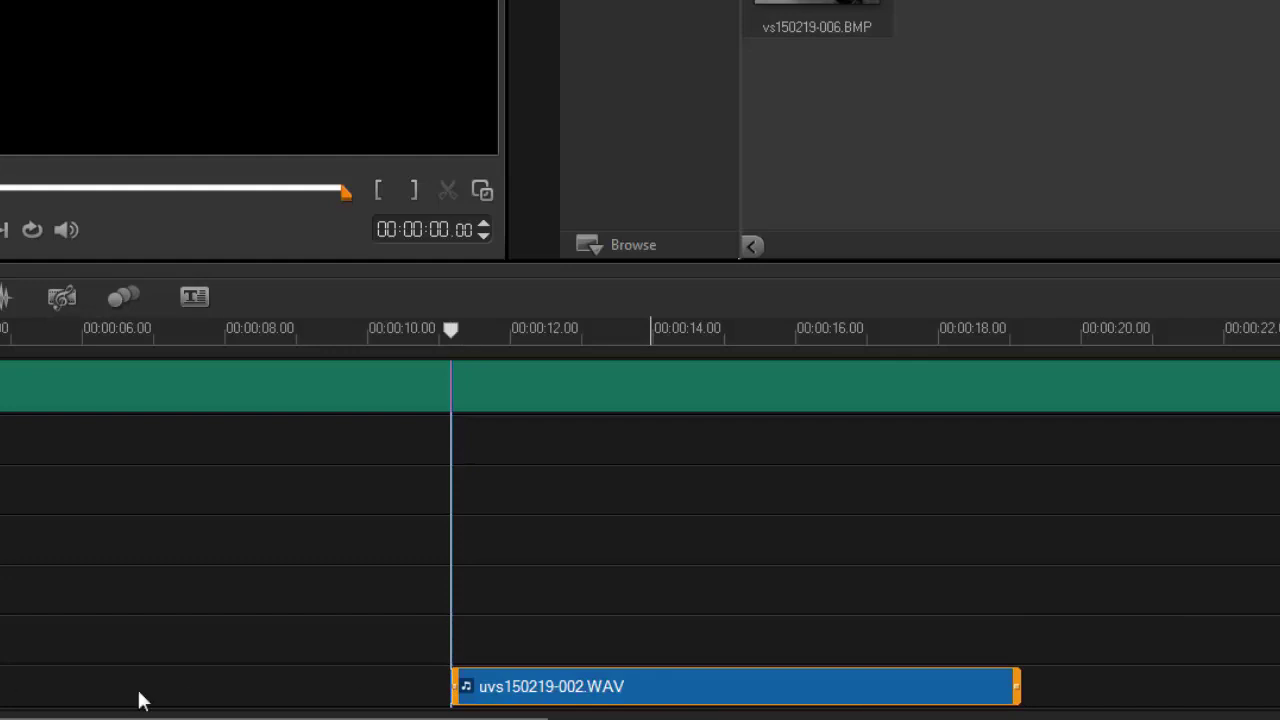
pyautogui.rightClick(547, 396)
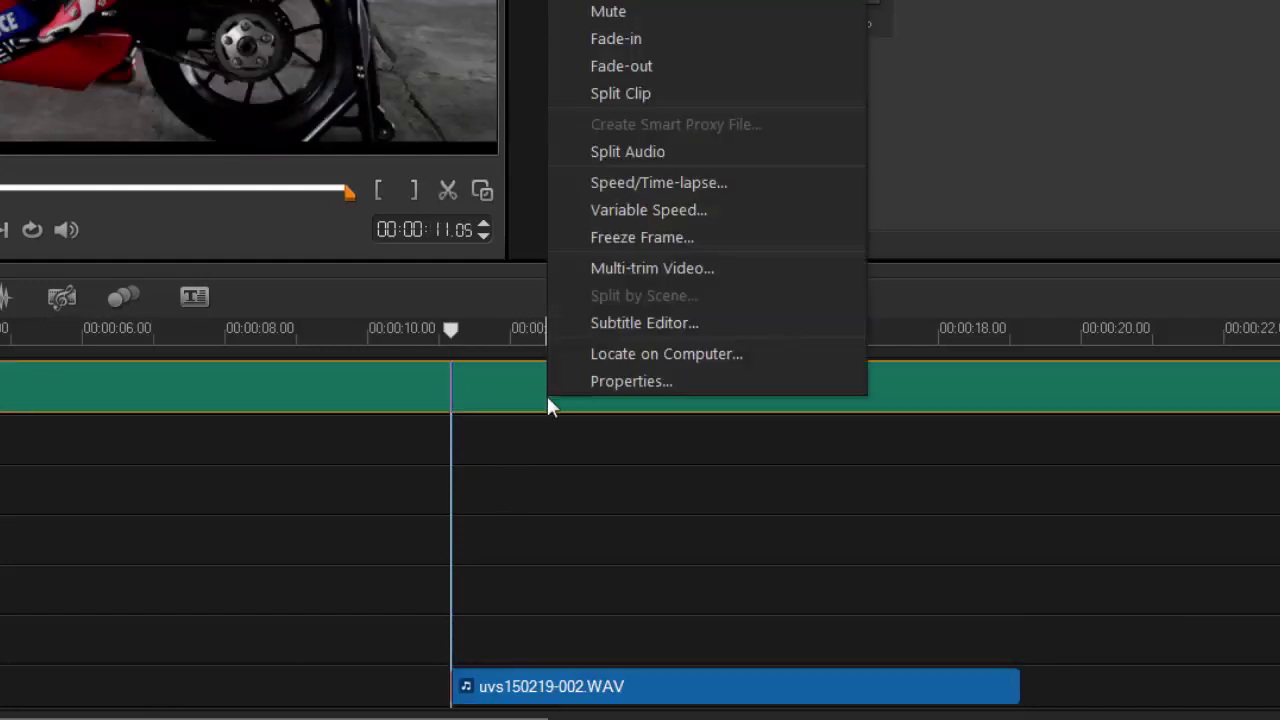
pyautogui.click(665, 151)
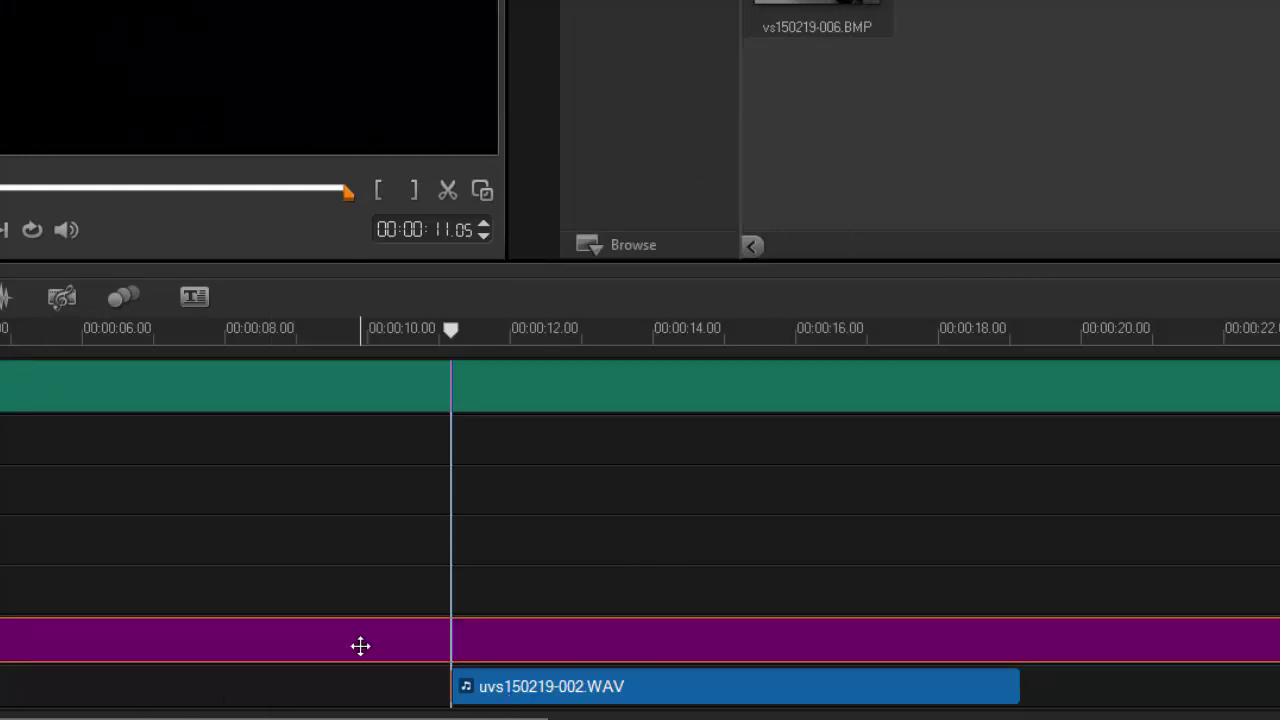
# Step: Apply audio ducking to the split DSC_1759.MOV audio with a ducking level of 70 and a sensitivity of 10
pyautogui.rightClick(513, 651)
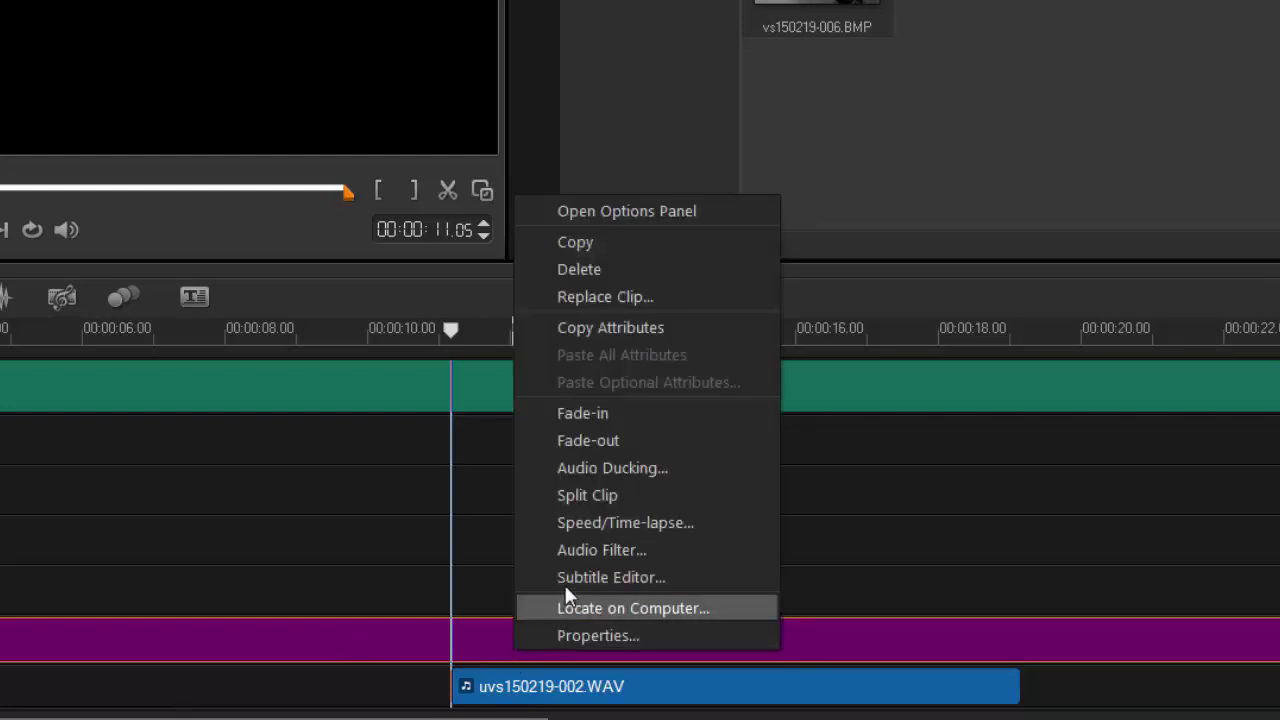
pyautogui.click(605, 467)
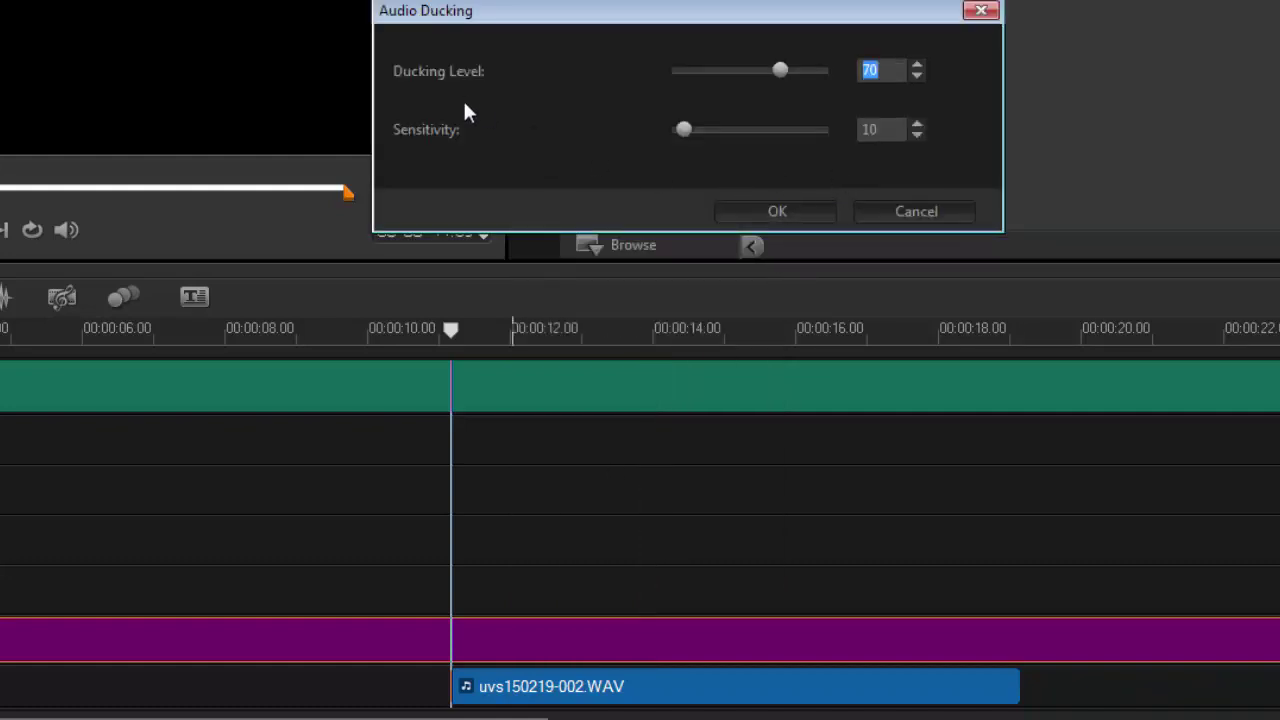
pyautogui.click(745, 211)
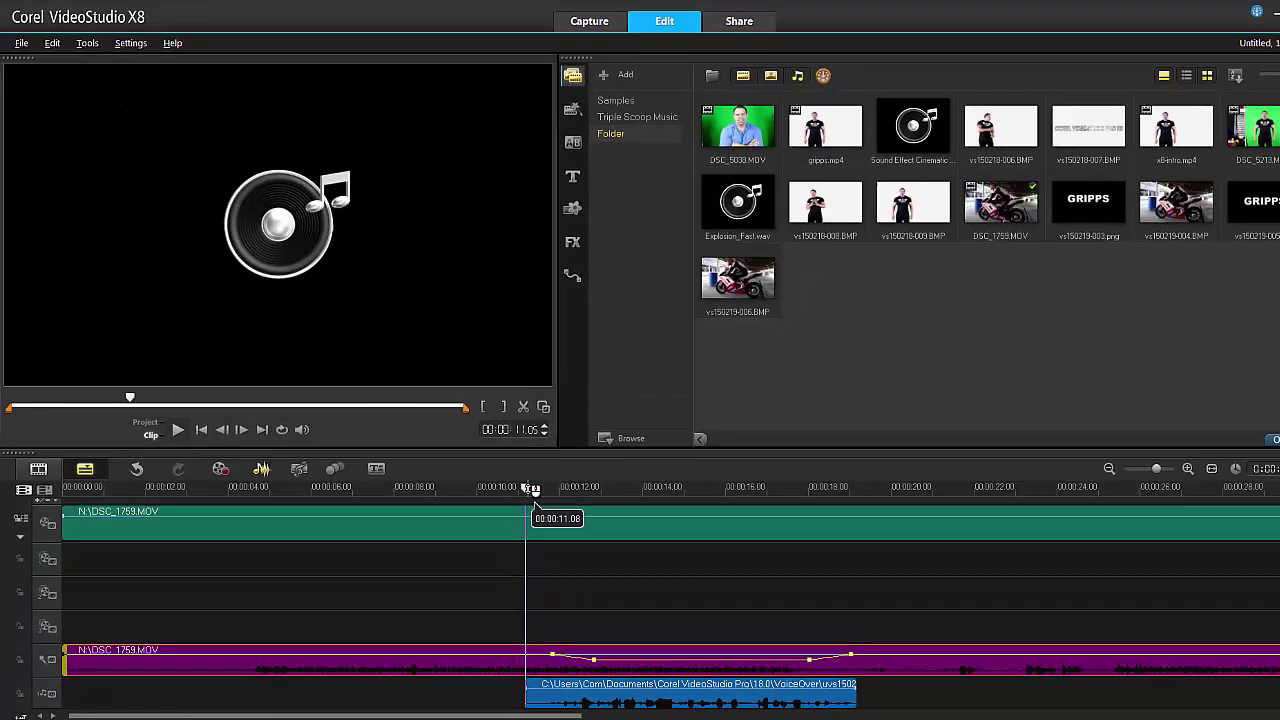
# Step: Play the project from 00:00:09.26 to check the ducked audio beneath the voice-over
pyautogui.click(443, 351)
pyautogui.moveTo(516, 488); pyautogui.dragTo(471, 487)
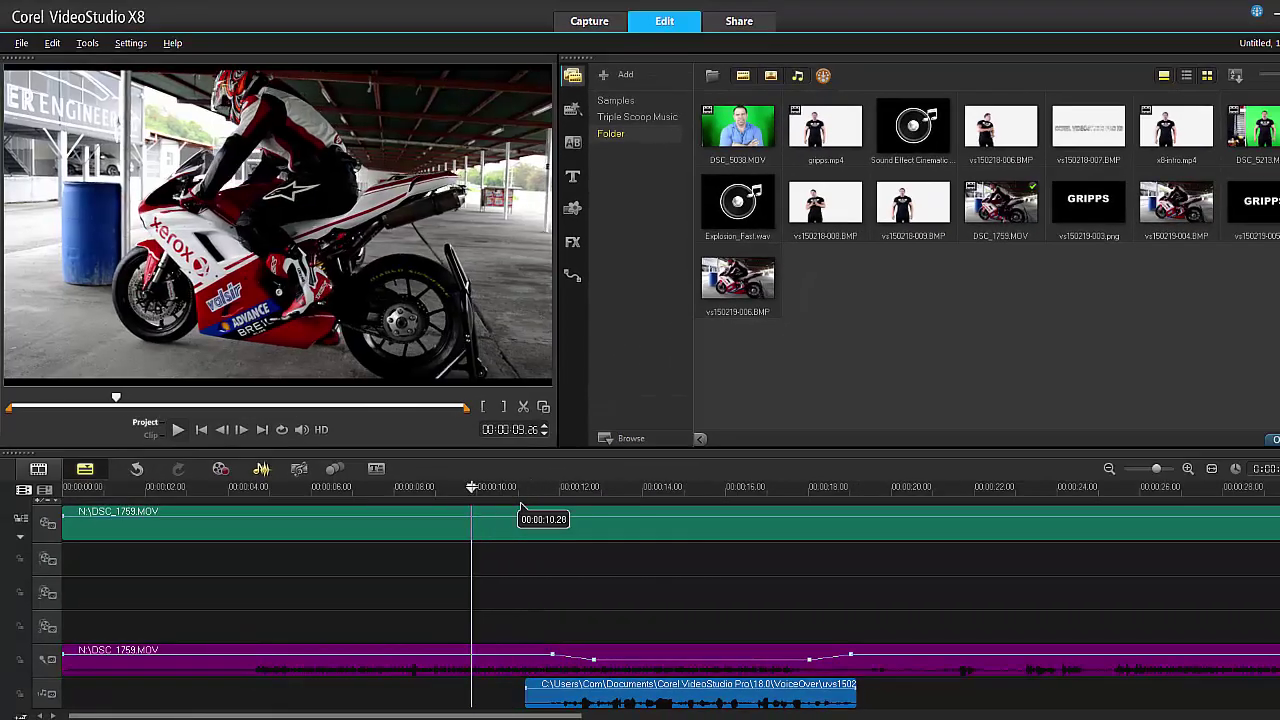
pyautogui.press('space')
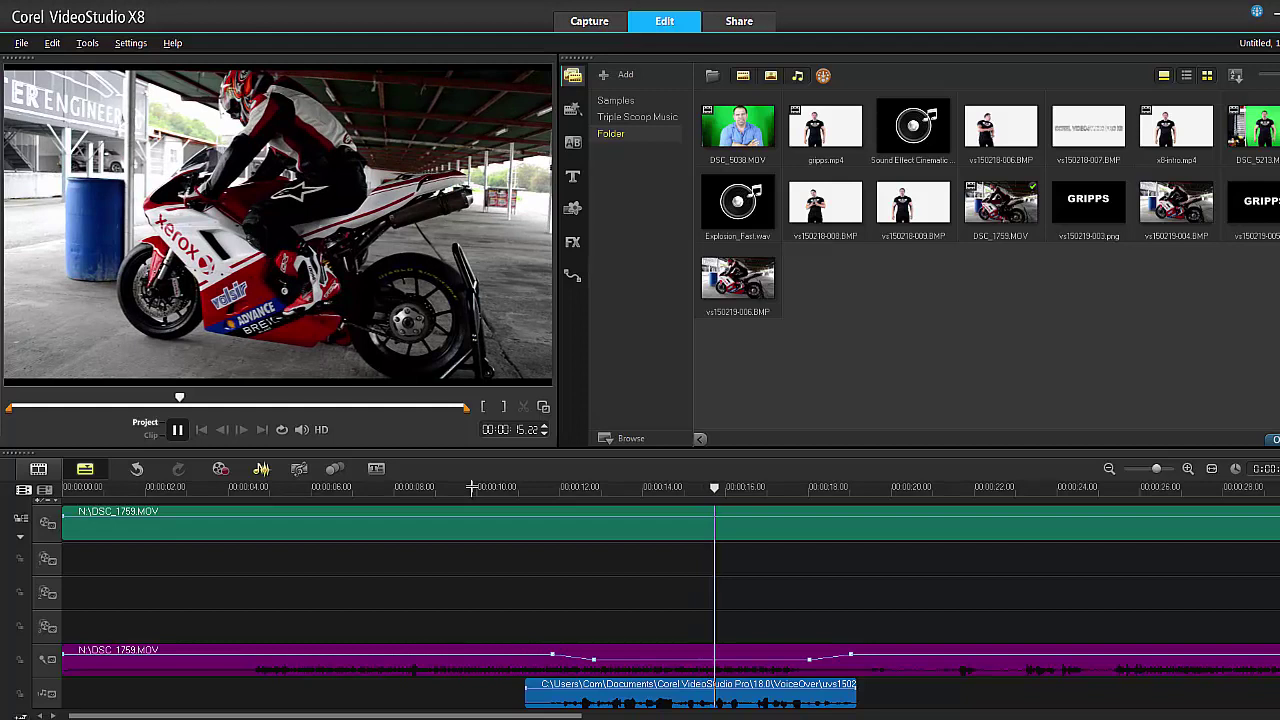
pyautogui.press('space')
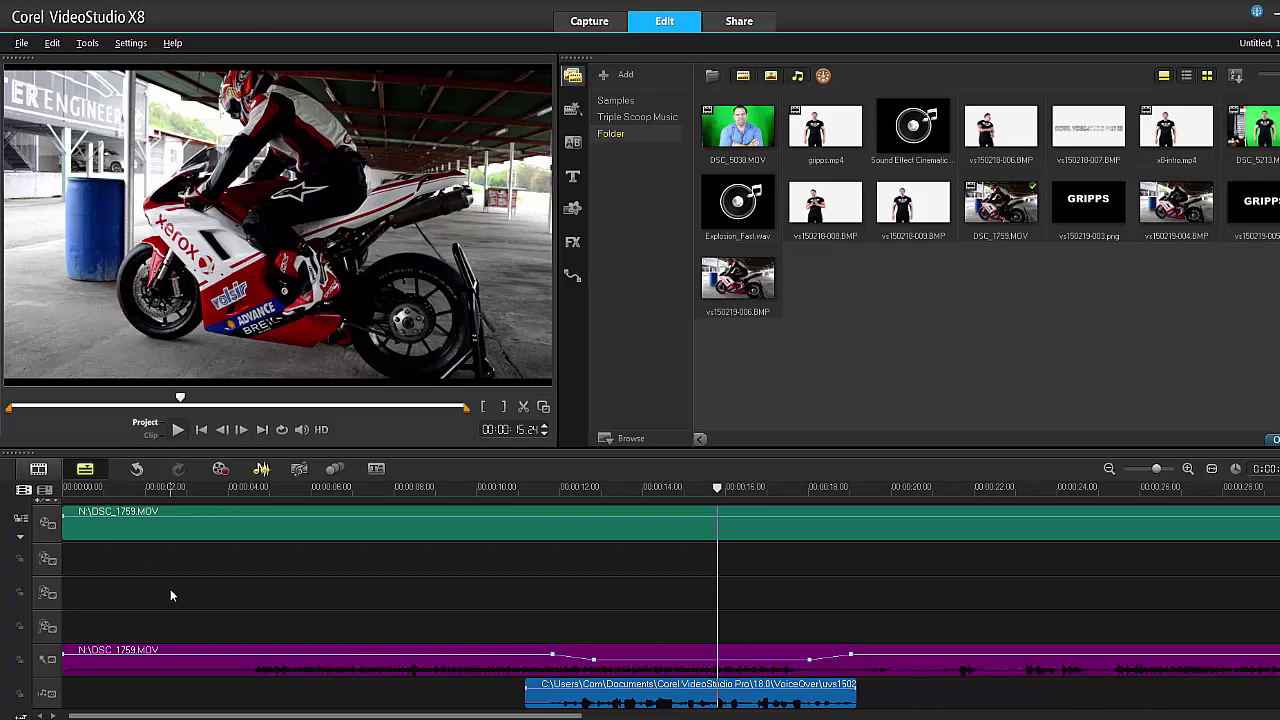
# Step: Delete the DSC_1759.MOV video clip, its split audio and the voice-over from the timeline
pyautogui.click(230, 522)
pyautogui.press('Delete')
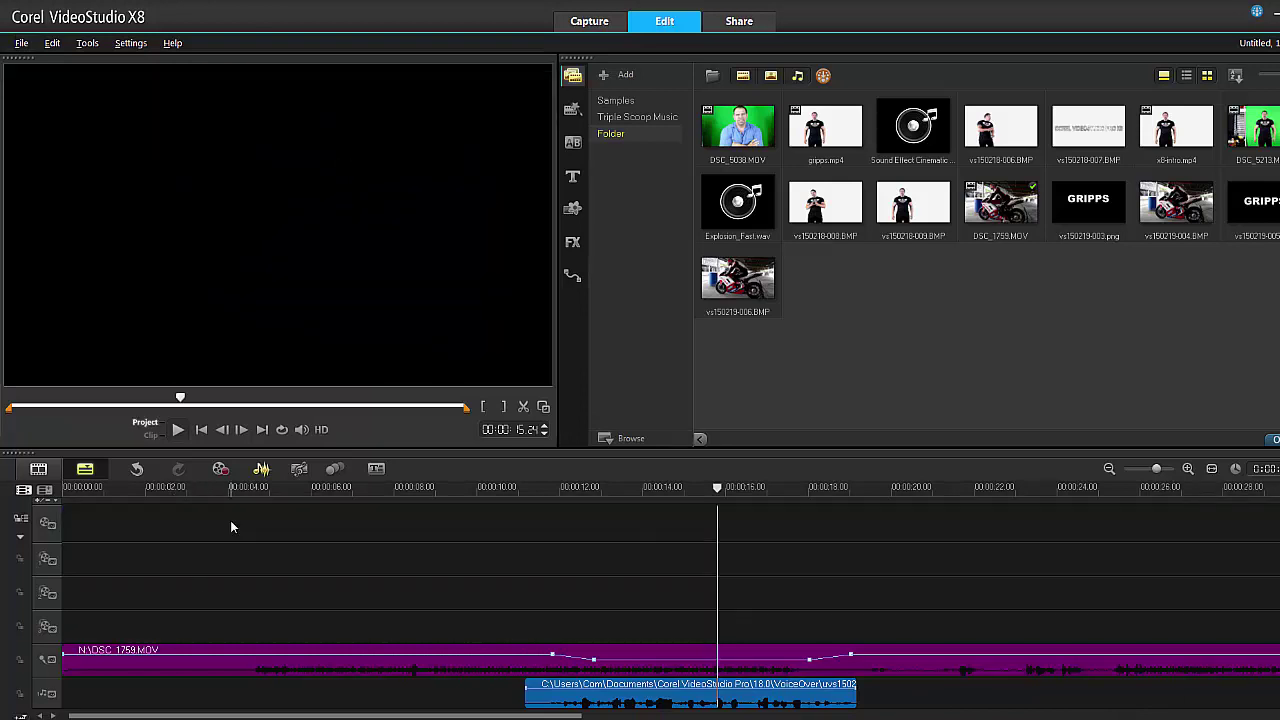
pyautogui.click(307, 664)
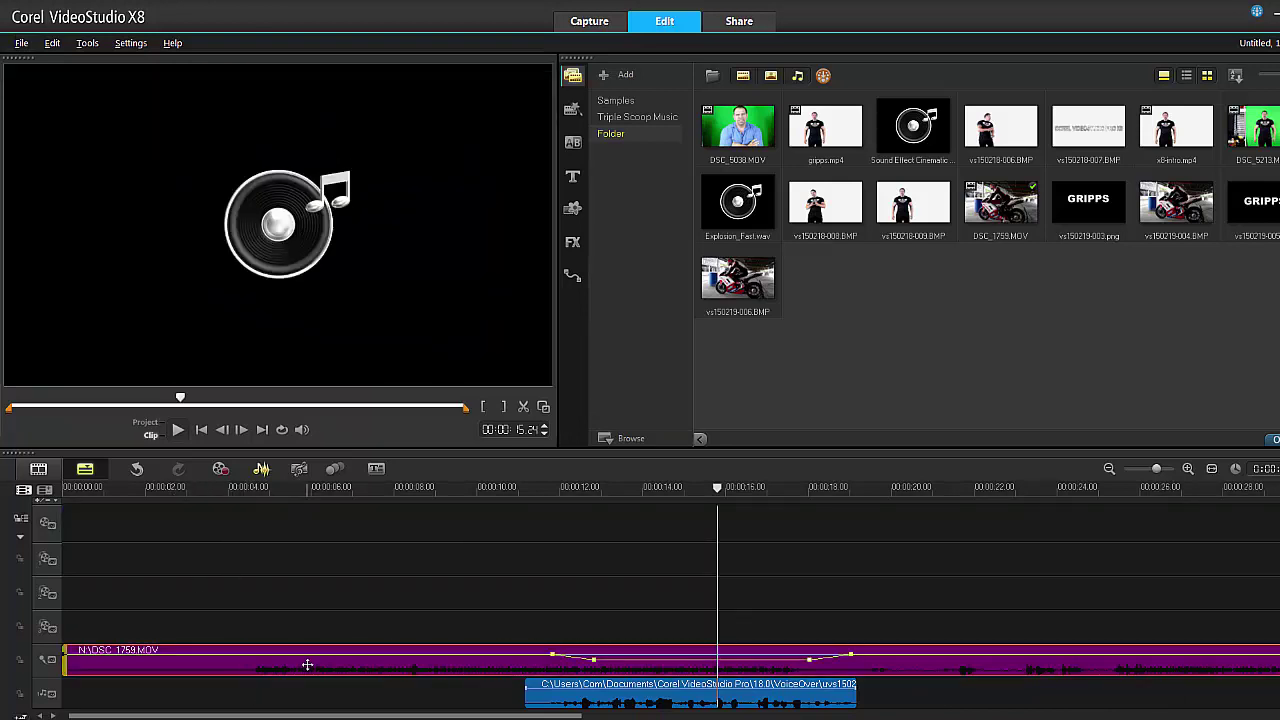
pyautogui.press('Delete')
pyautogui.click(588, 702)
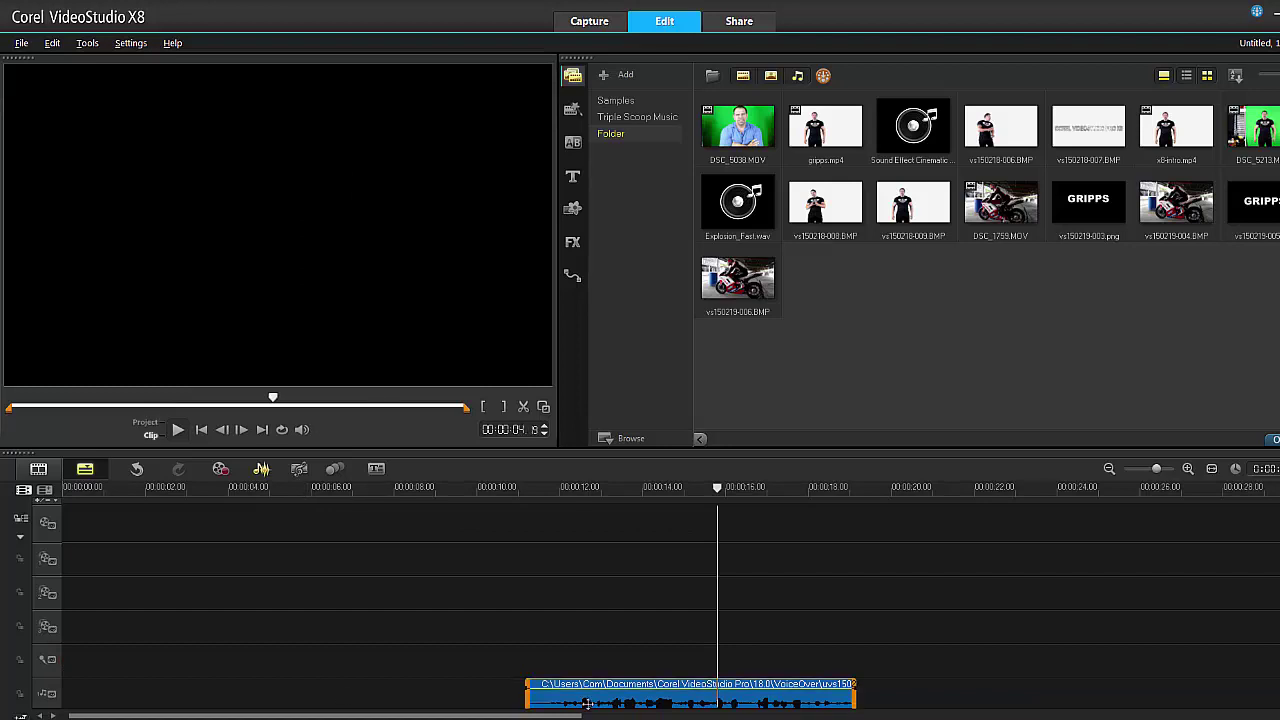
pyautogui.press('Delete')
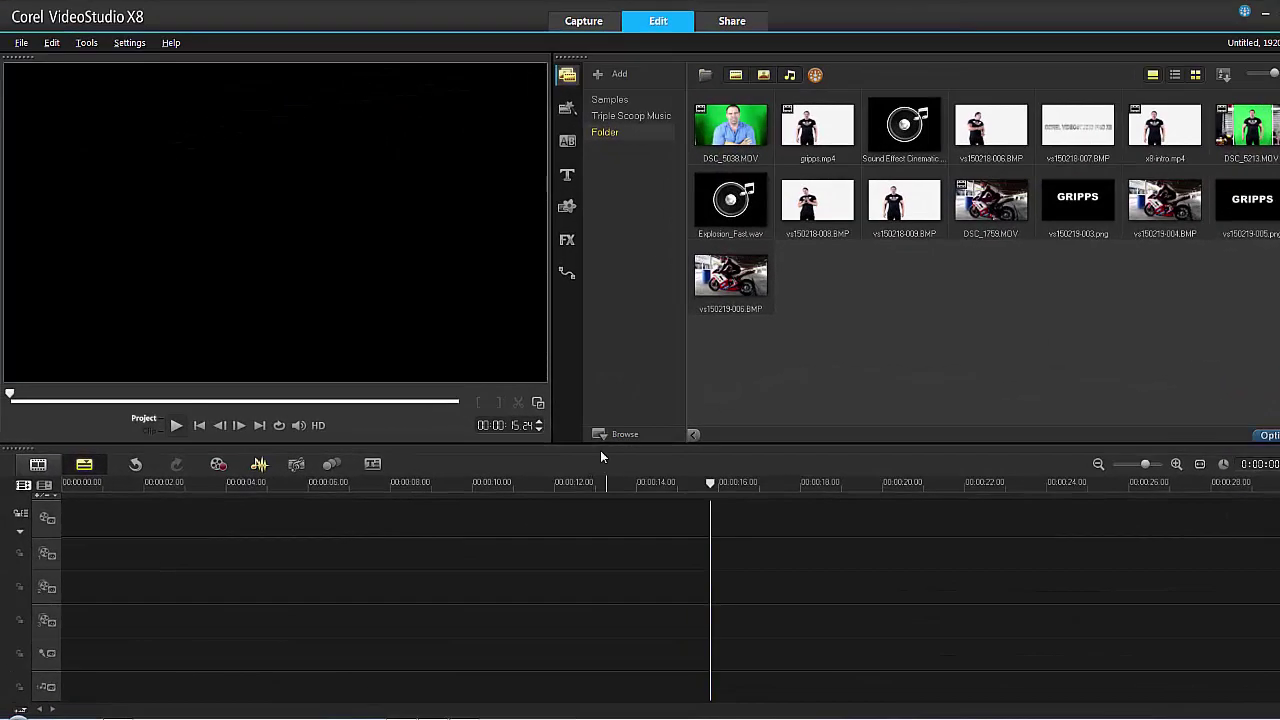
# Step: Display the proDAD filters in the filter library
pyautogui.click(568, 244)
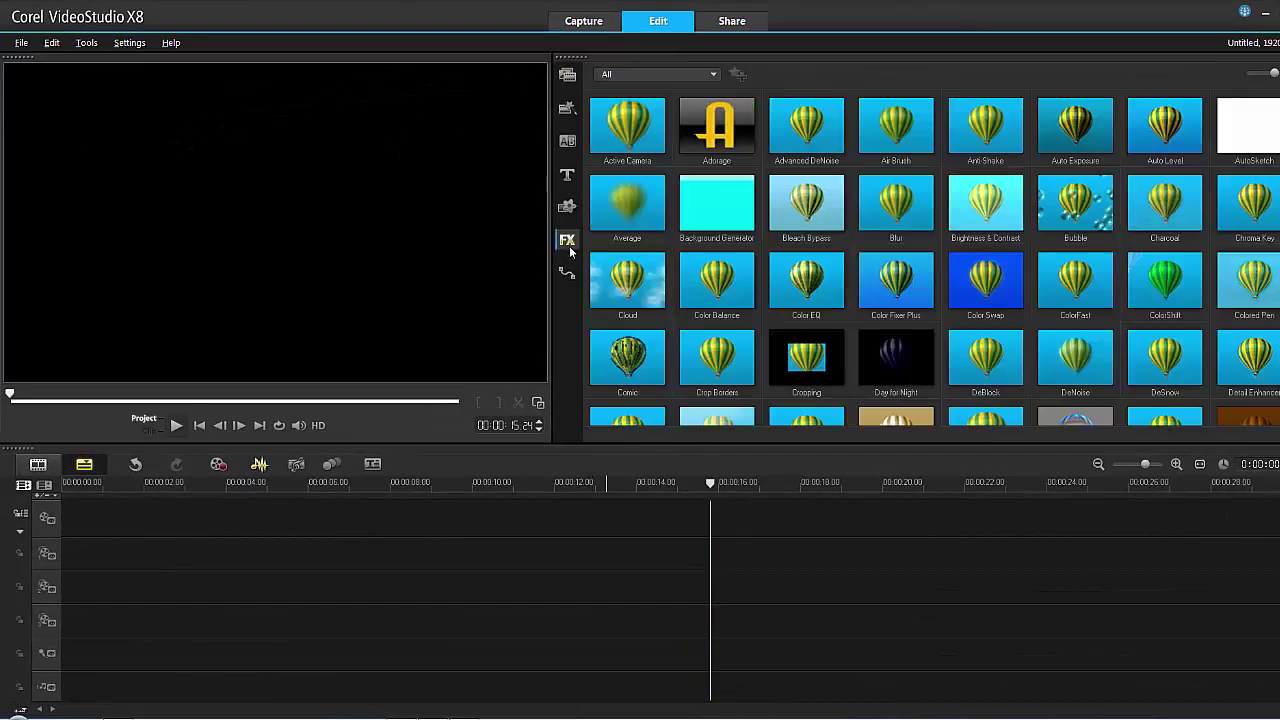
pyautogui.click(712, 75)
pyautogui.click(385, 614)
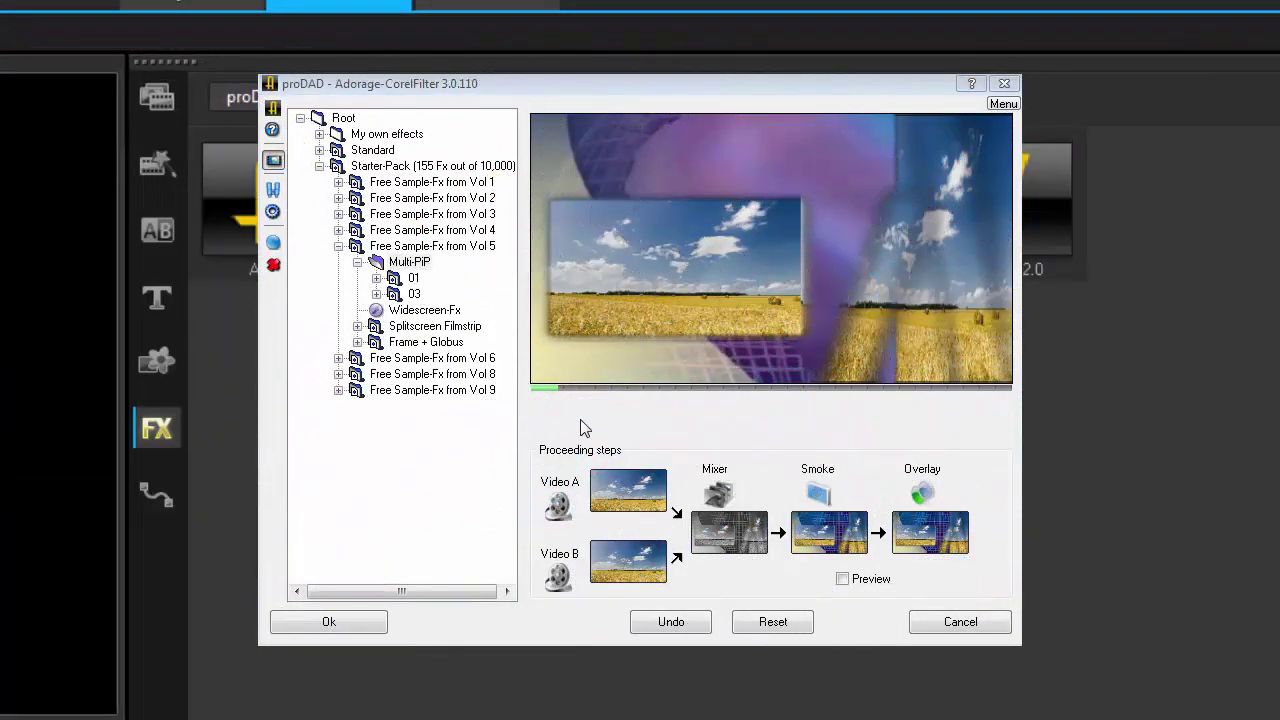
# Step: Reset the current Adorage effect and preview the Widescreen-Fx effect from Free Sample-Fx from Vol 5
pyautogui.click(766, 622)
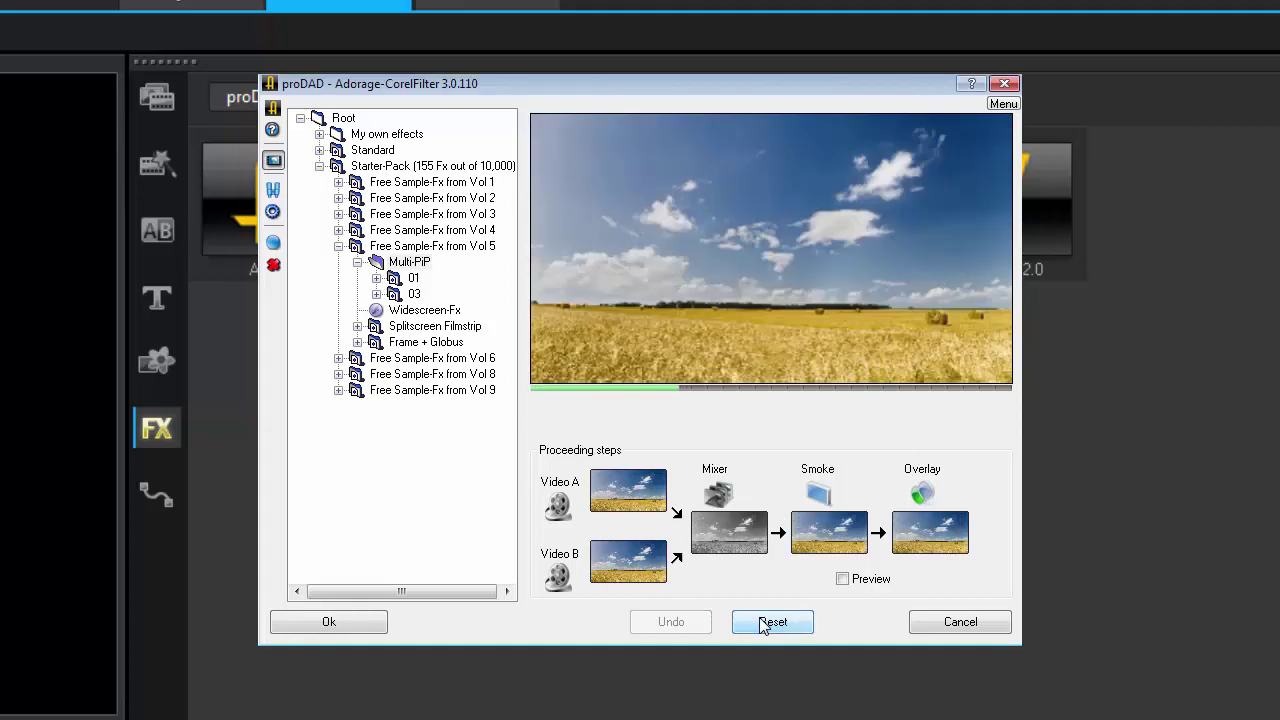
pyautogui.click(430, 311)
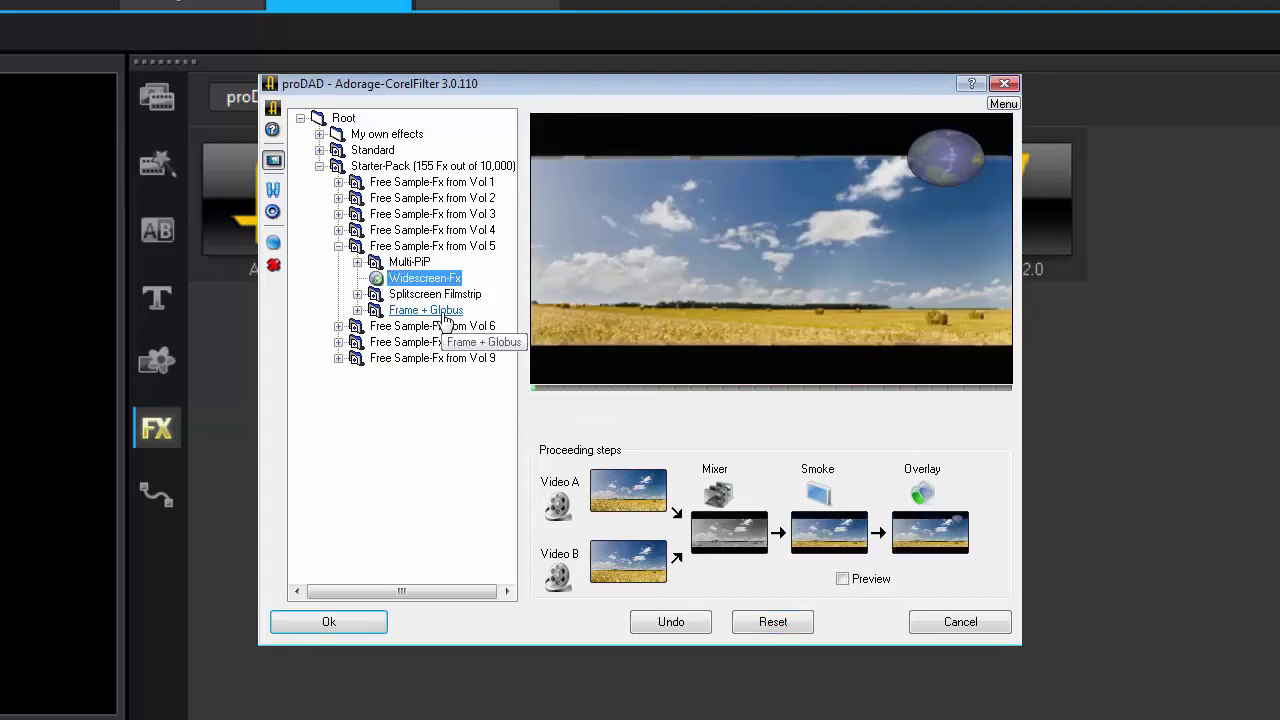
# Step: Select Multi-PiP in the Adorage effect list, and display the NewBlue Video Essentials IV filters in the filter library
pyautogui.click(412, 262)
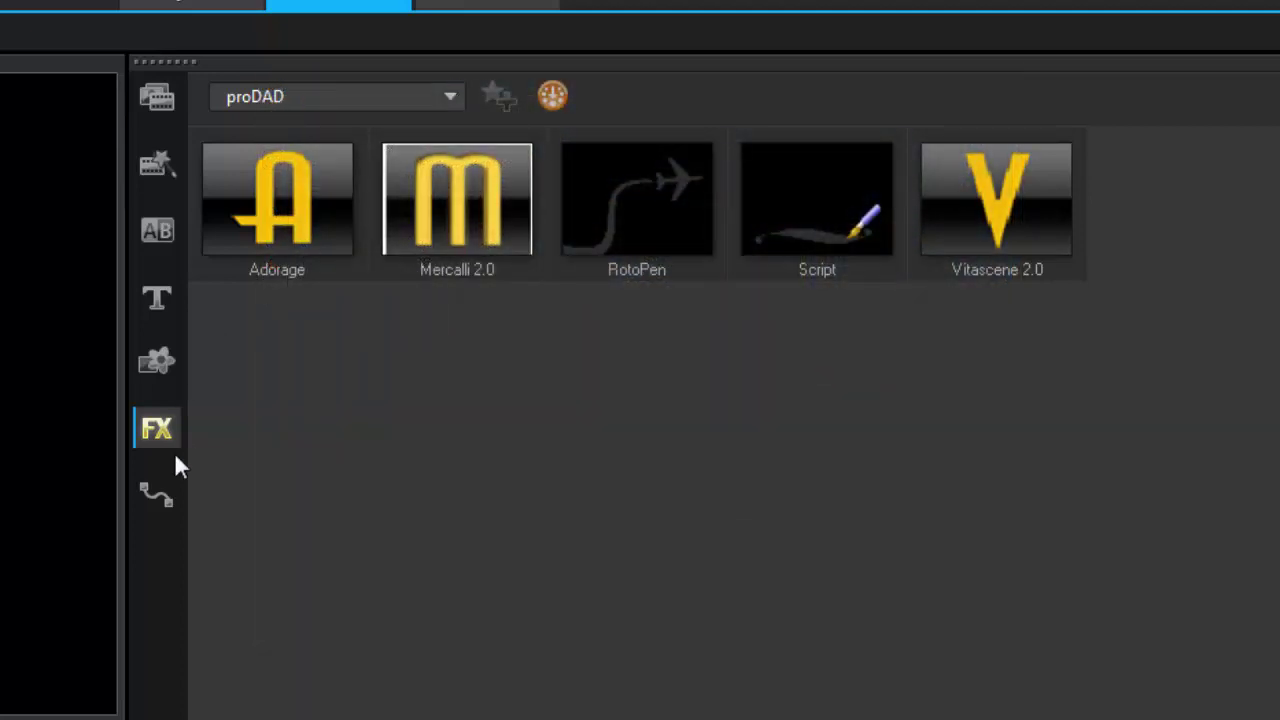
pyautogui.click(166, 437)
pyautogui.click(452, 98)
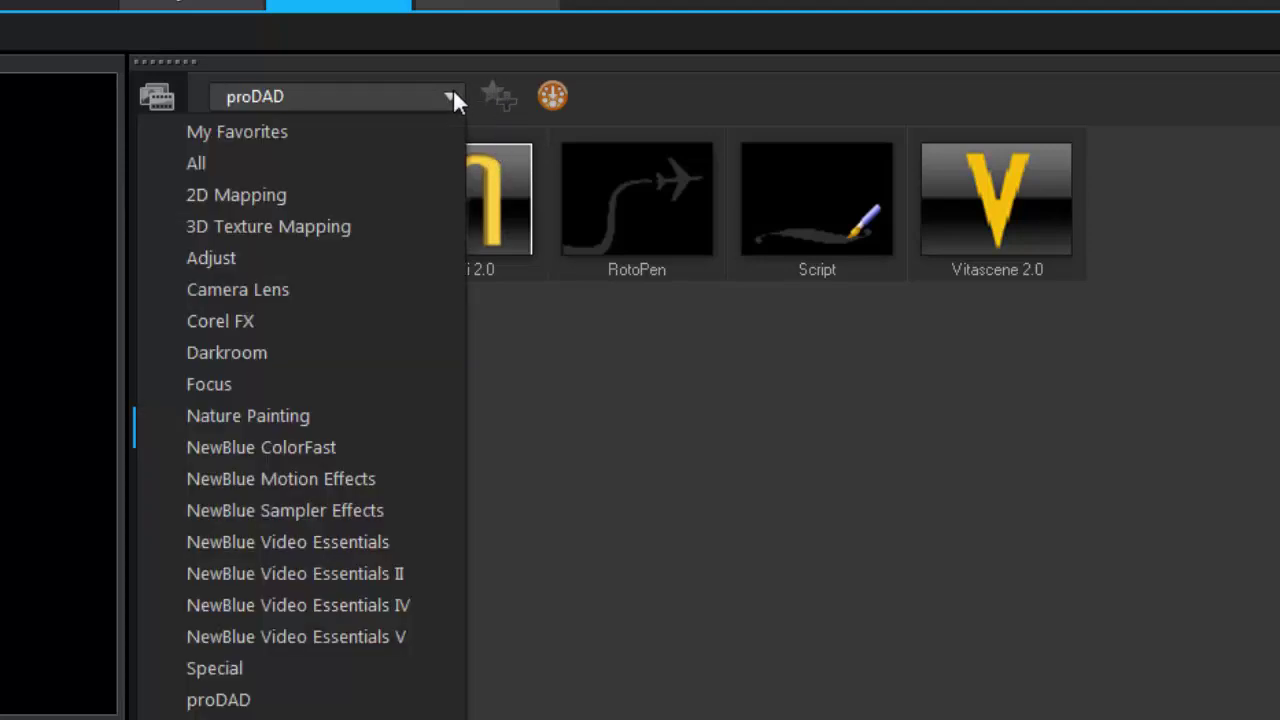
pyautogui.click(411, 605)
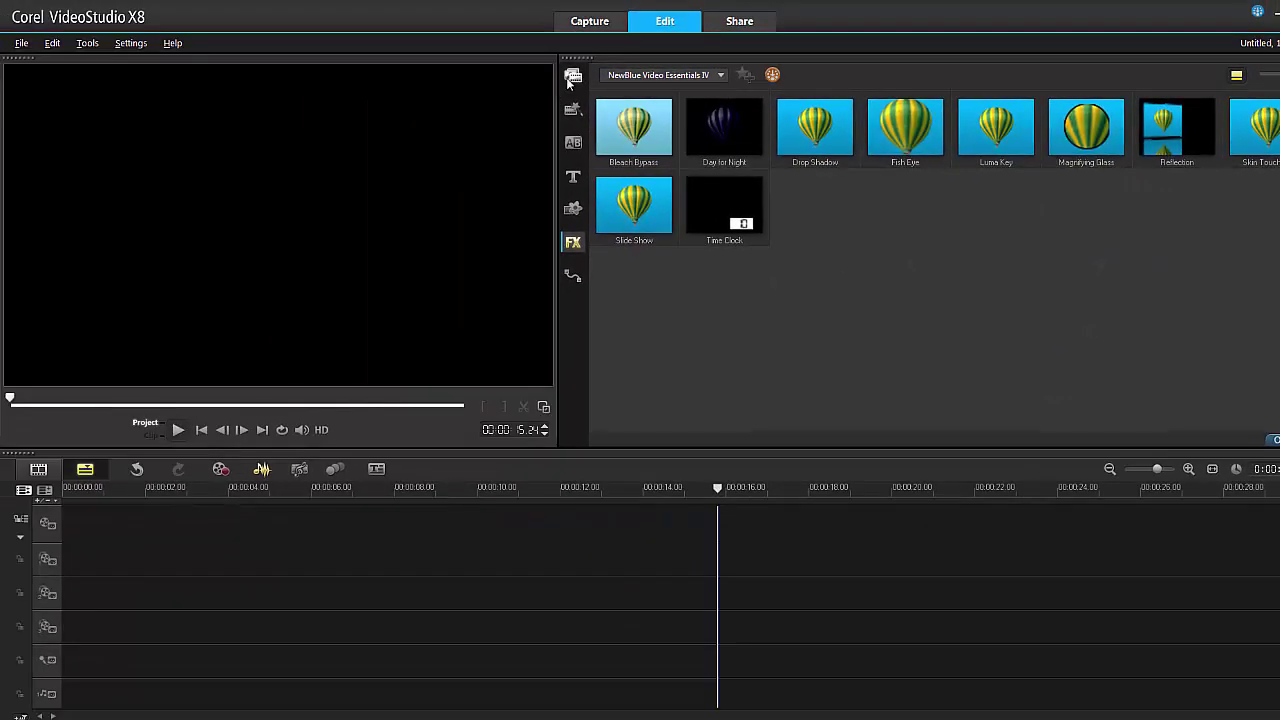
# Step: Place the vs150218-008.BMP still on the video track and apply the NewBlue Magnifying Glass filter to it
pyautogui.click(570, 79)
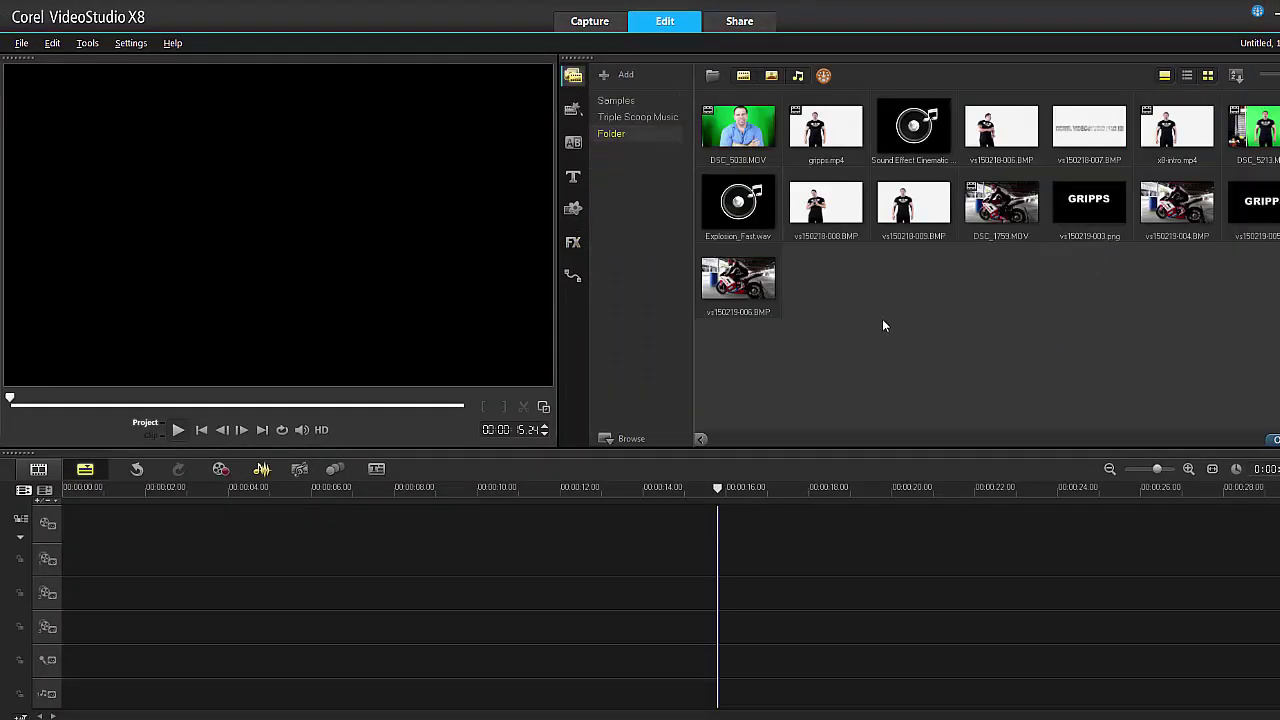
pyautogui.moveTo(820, 218); pyautogui.dragTo(585, 527)
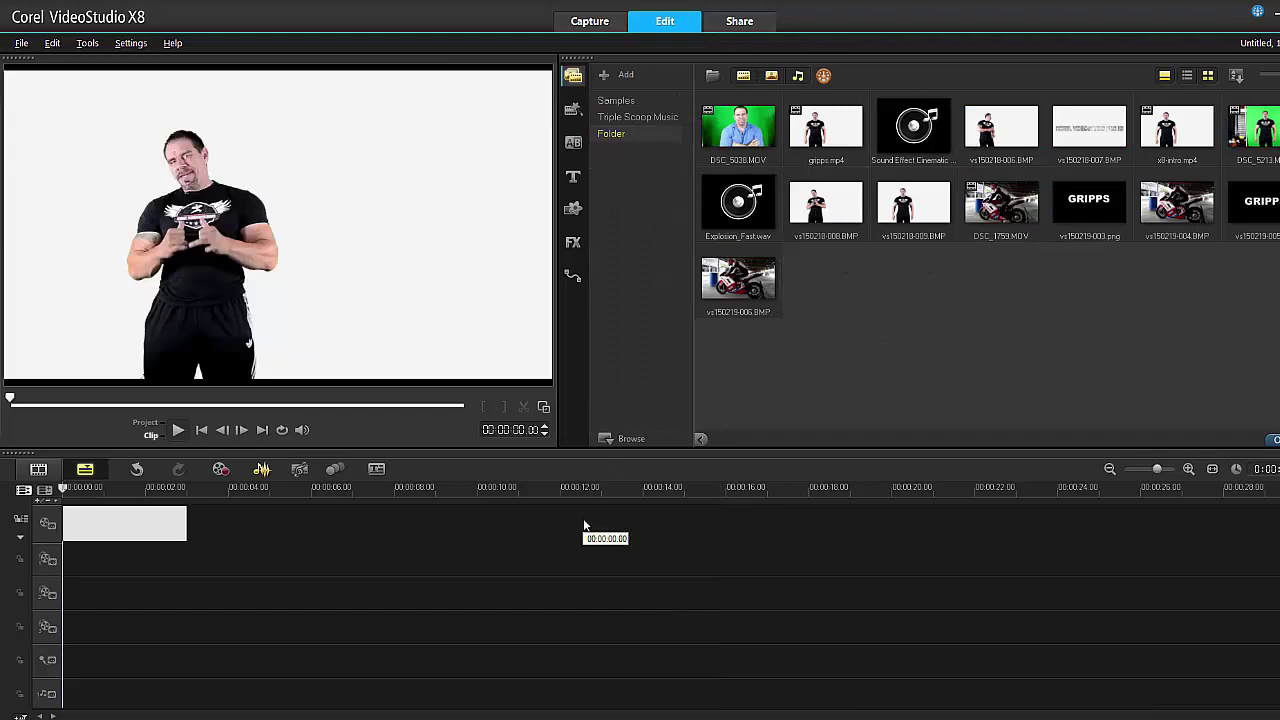
pyautogui.click(573, 242)
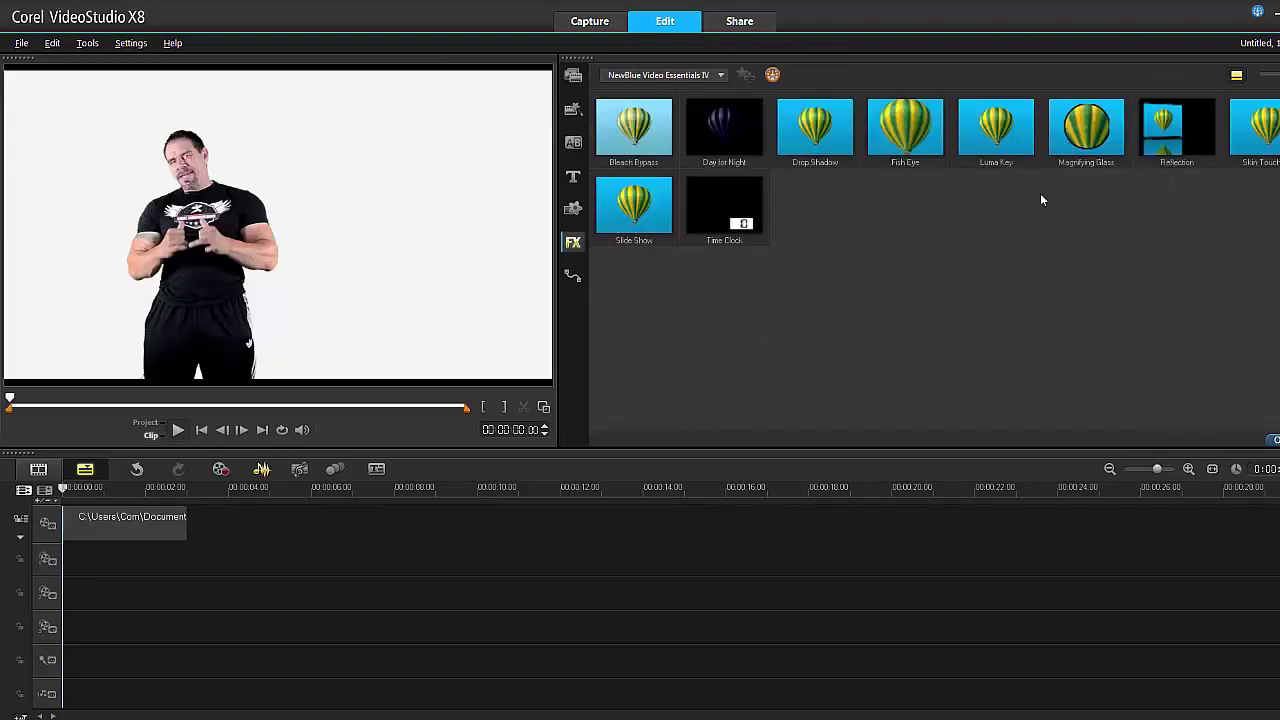
pyautogui.moveTo(1086, 127); pyautogui.dragTo(158, 522)
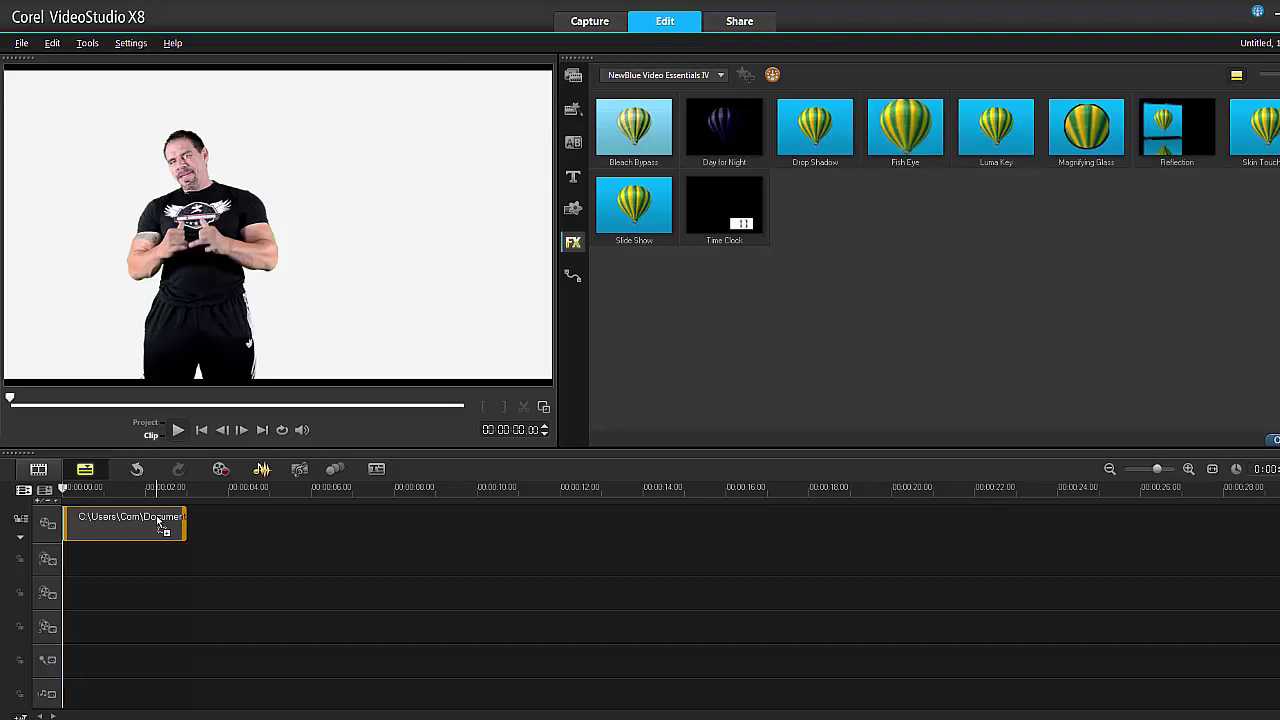
# Step: Turn off the sound mixer view and open the Magnifying Glass filter's customization settings for the still
pyautogui.doubleClick(158, 522)
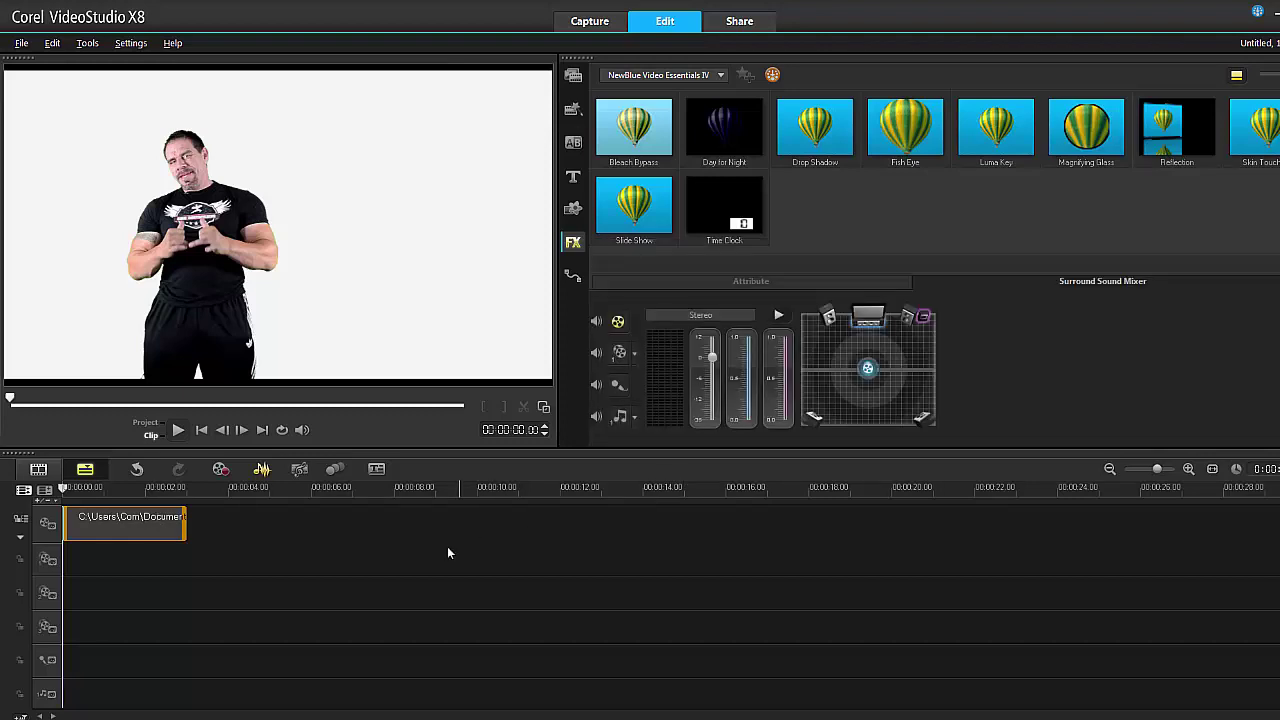
pyautogui.click(259, 468)
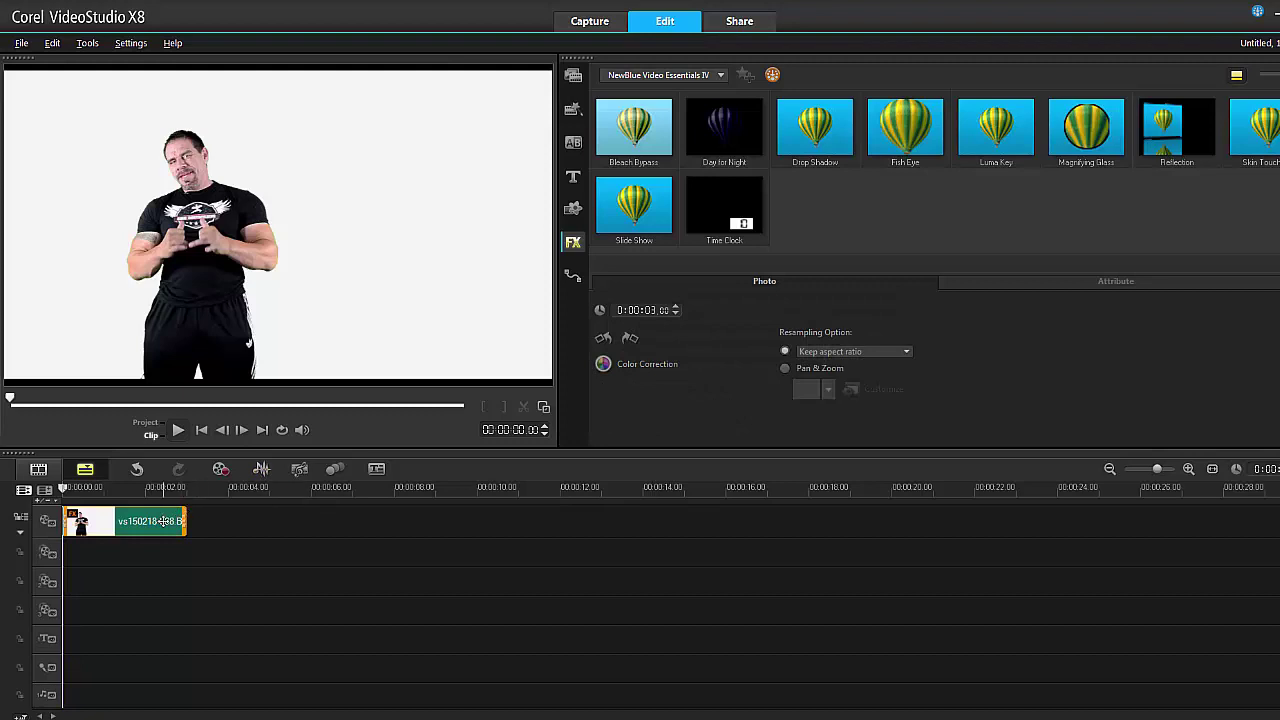
pyautogui.click(1020, 281)
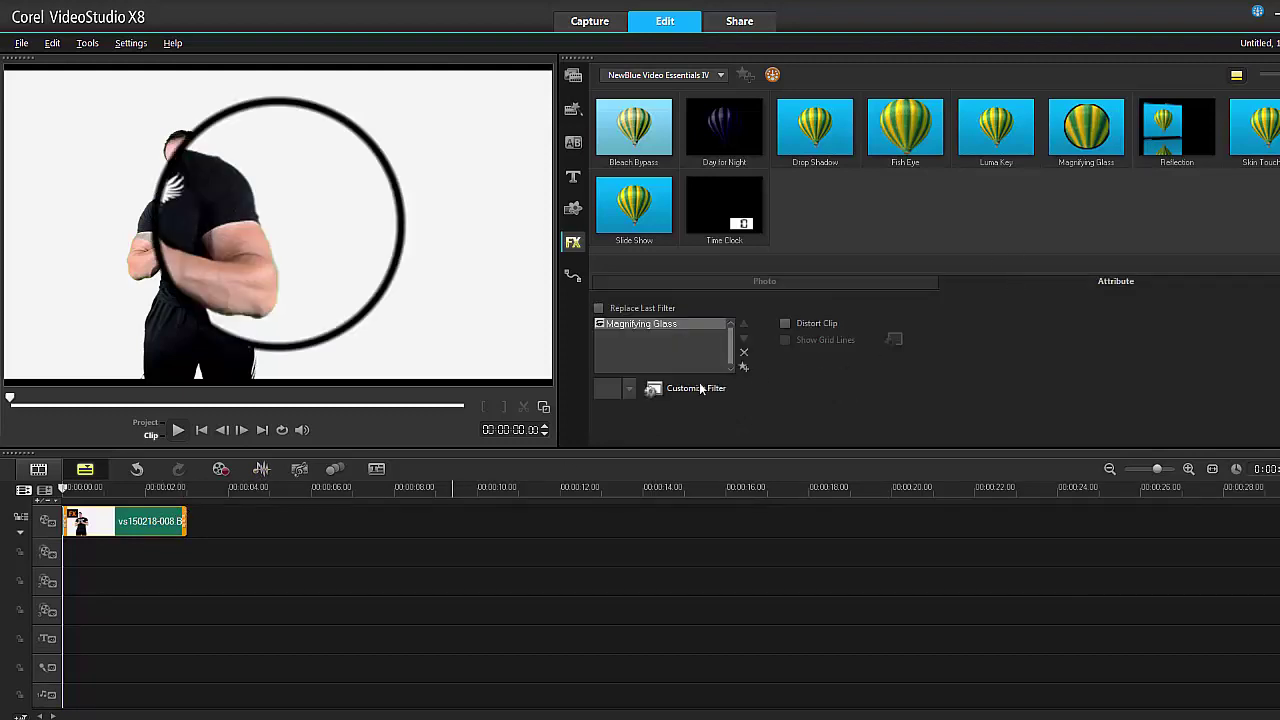
pyautogui.click(653, 388)
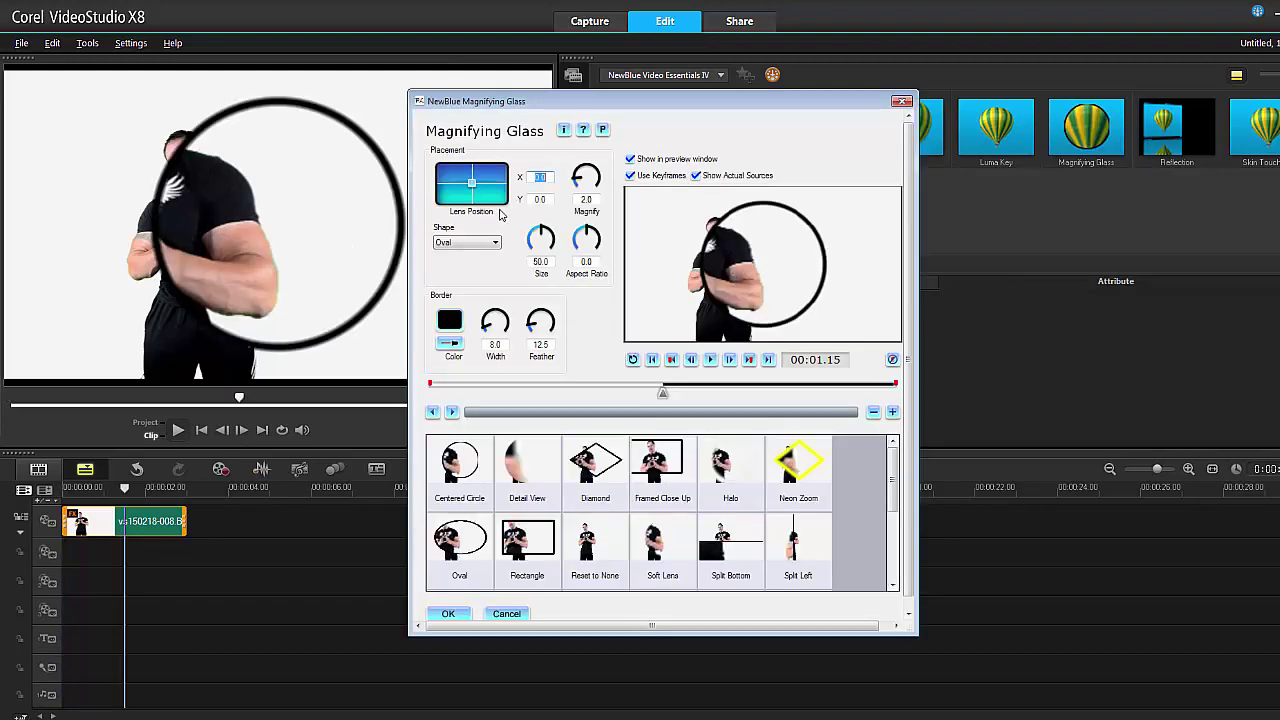
# Step: Try the lens at X -27.9, Y 30.2 and the Framed Close Up preset, discard the settings and remove the Magnifying Glass filter
pyautogui.moveTo(472, 184); pyautogui.dragTo(464, 182)
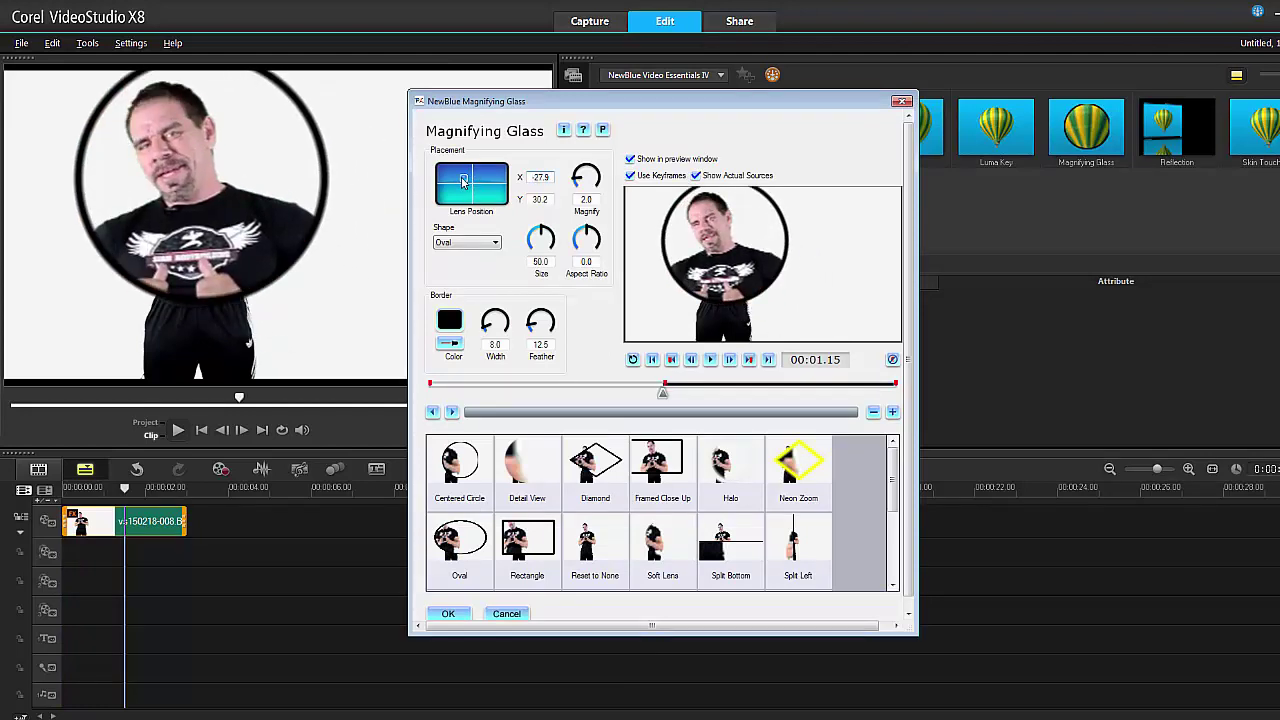
pyautogui.click(657, 458)
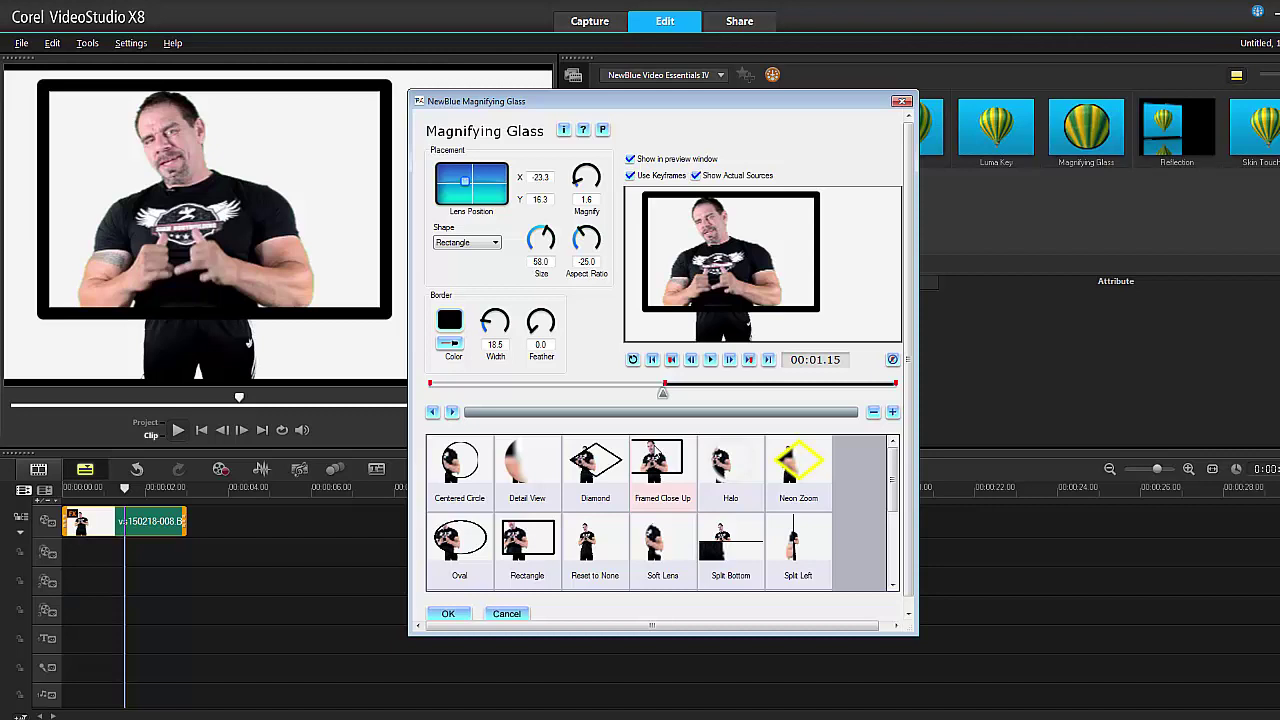
pyautogui.click(508, 614)
pyautogui.click(744, 353)
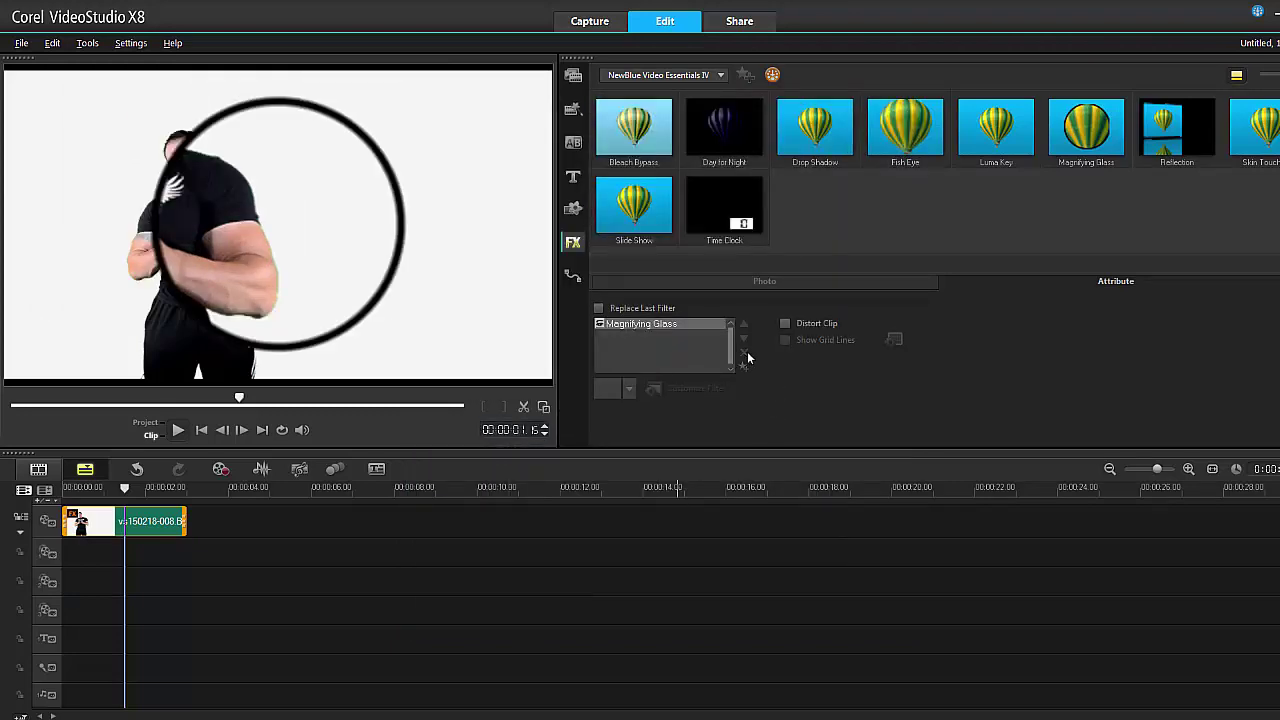
# Step: Display the NewBlue Video Essentials II filters in the filter library and hide the clip's options
pyautogui.click(719, 74)
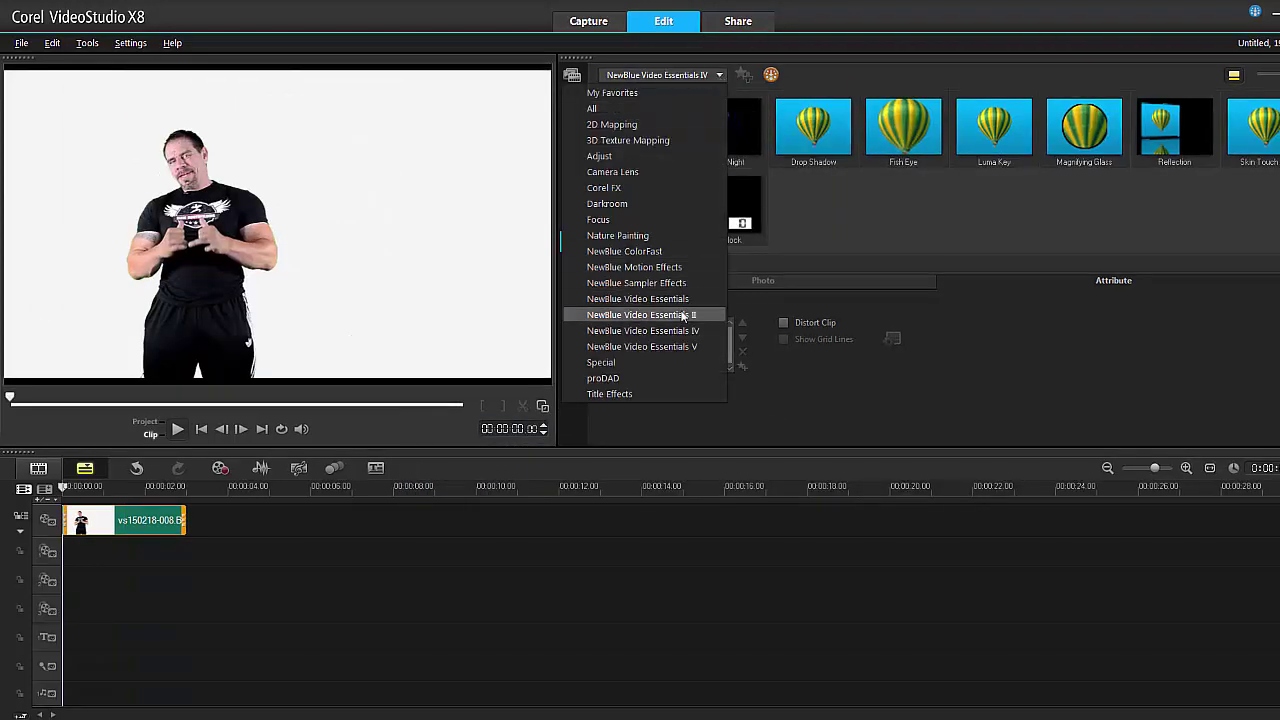
pyautogui.click(674, 315)
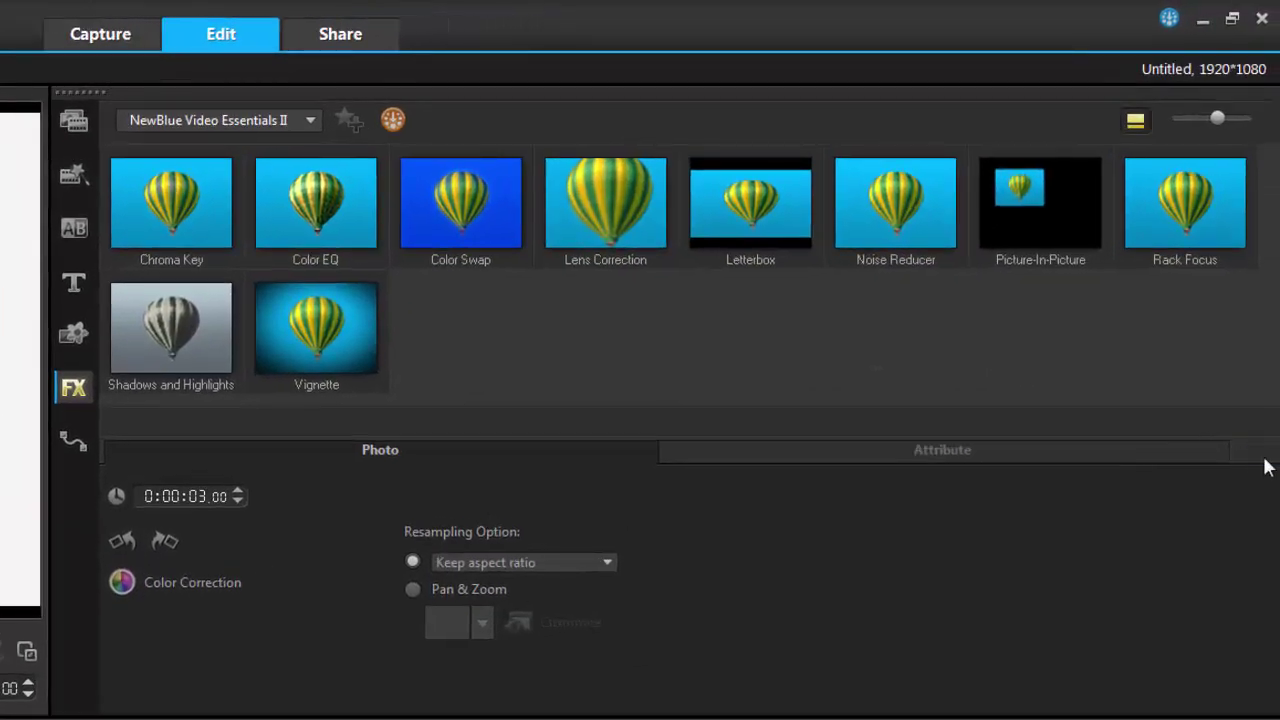
pyautogui.click(1263, 455)
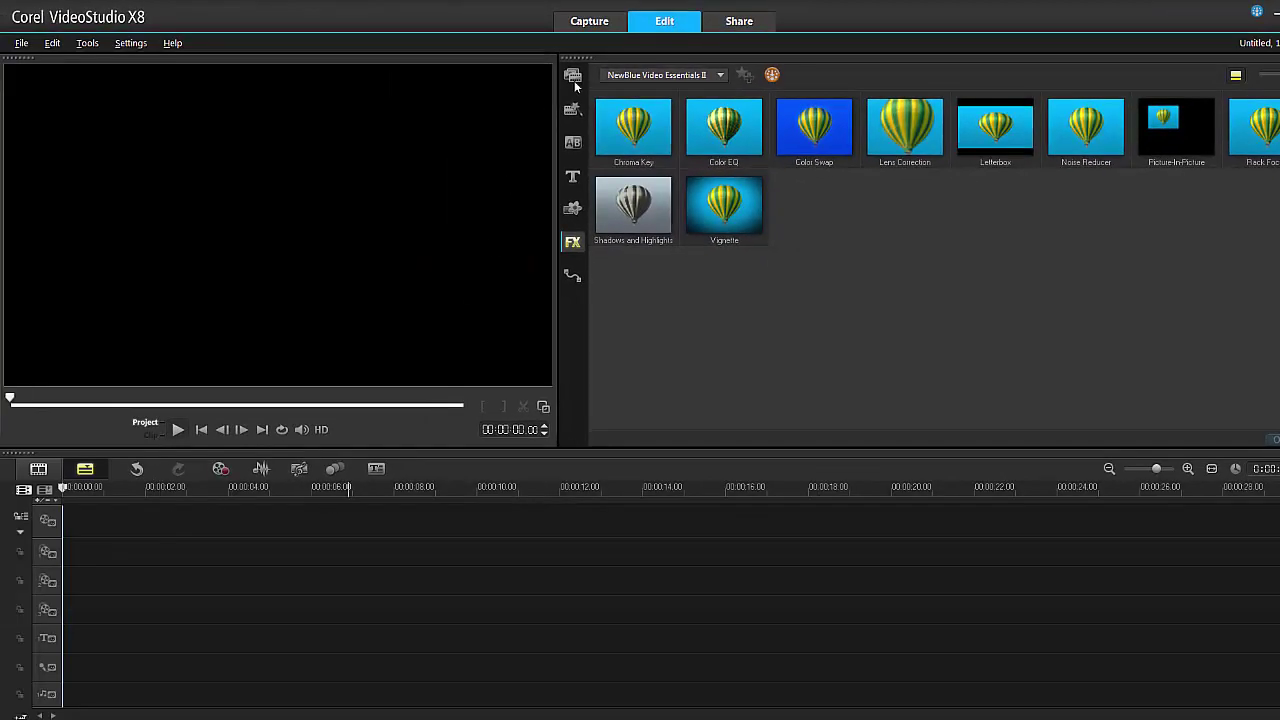
# Step: Place the DSC_5213.MOV green-screen clip on the video track and apply the NewBlue Chroma Key filter to it
pyautogui.click(574, 78)
pyautogui.moveTo(1240, 137); pyautogui.dragTo(508, 520)
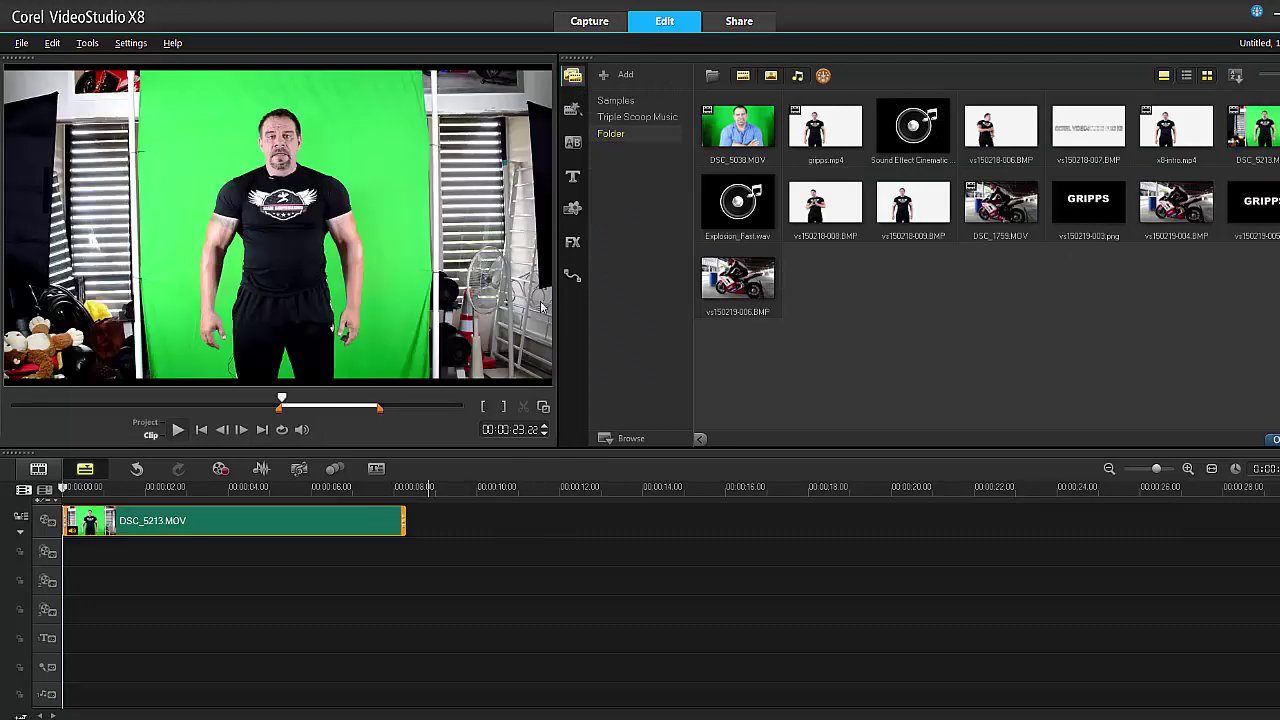
pyautogui.click(572, 242)
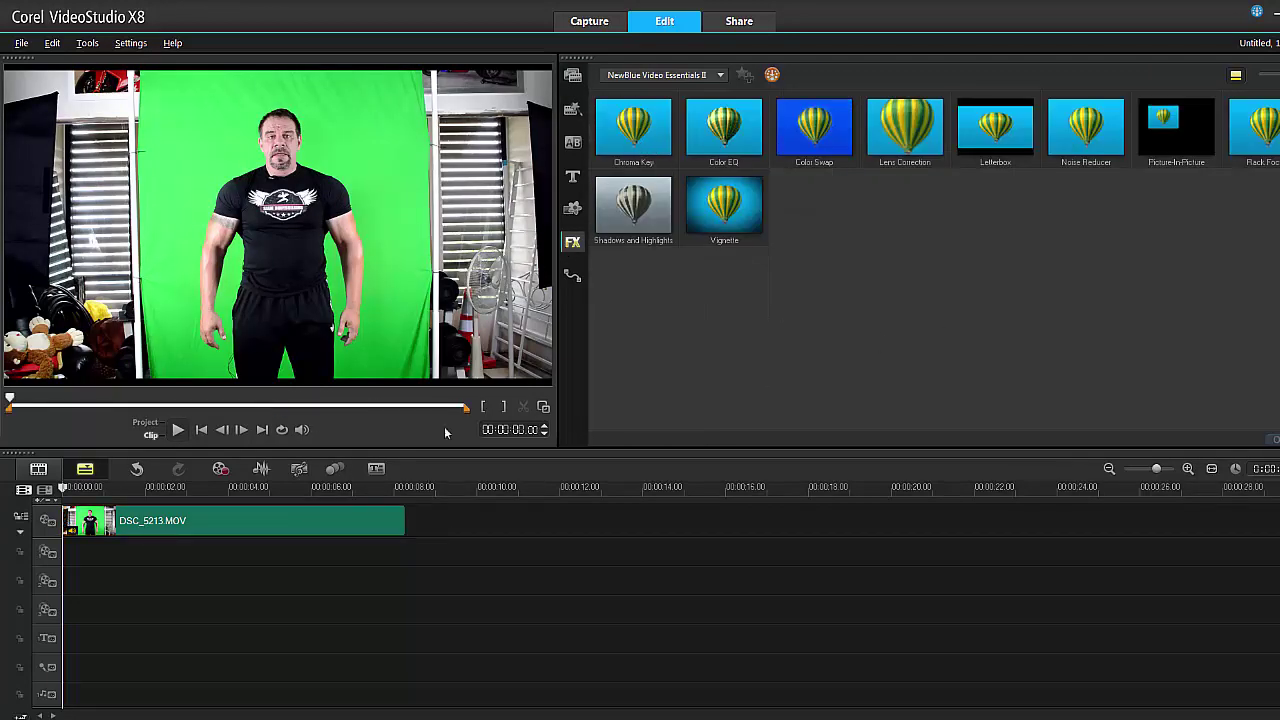
pyautogui.moveTo(643, 143); pyautogui.dragTo(355, 526)
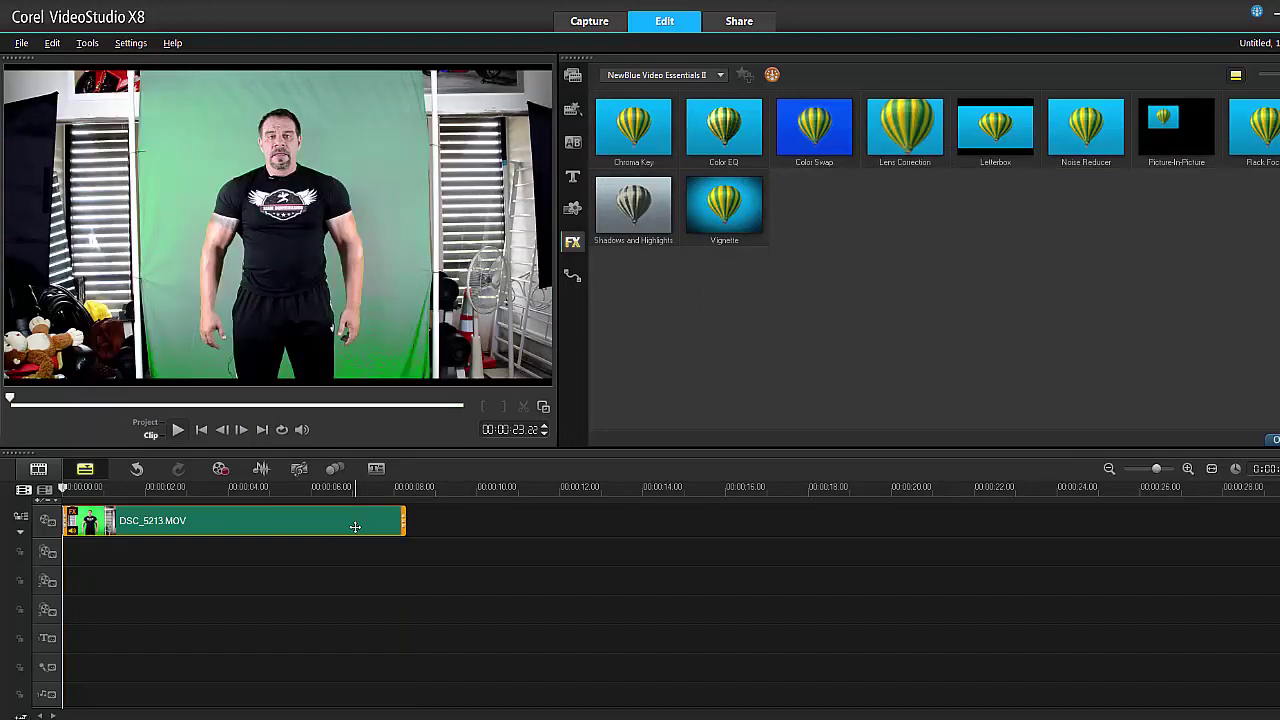
# Step: Open the Chroma Key filter's customization settings, show the mask and move the dialog clear of the preview
pyautogui.doubleClick(355, 526)
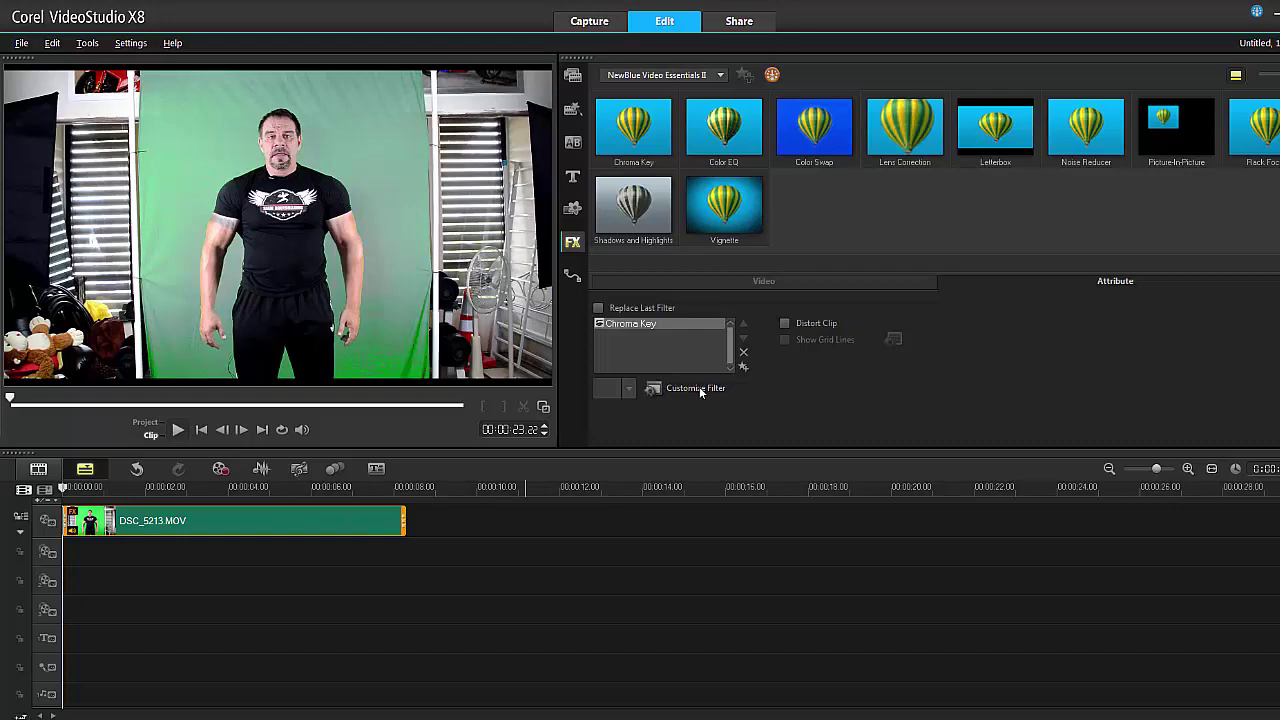
pyautogui.click(700, 389)
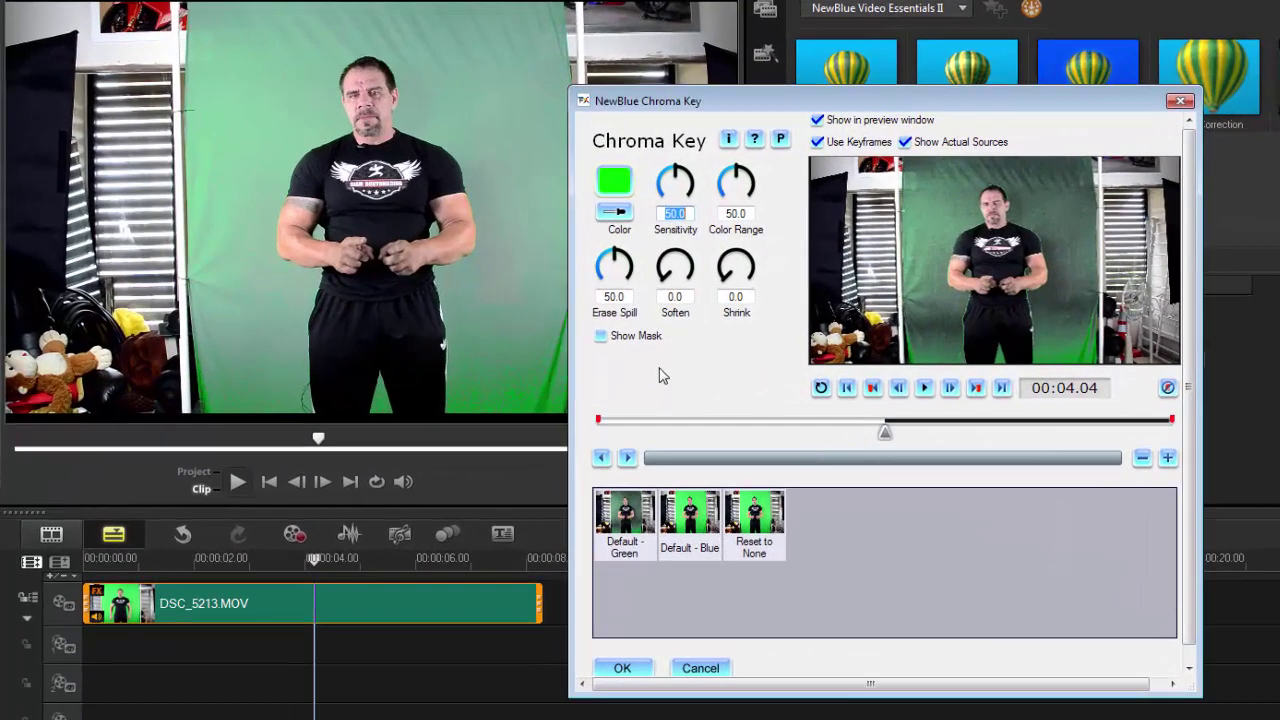
pyautogui.click(601, 336)
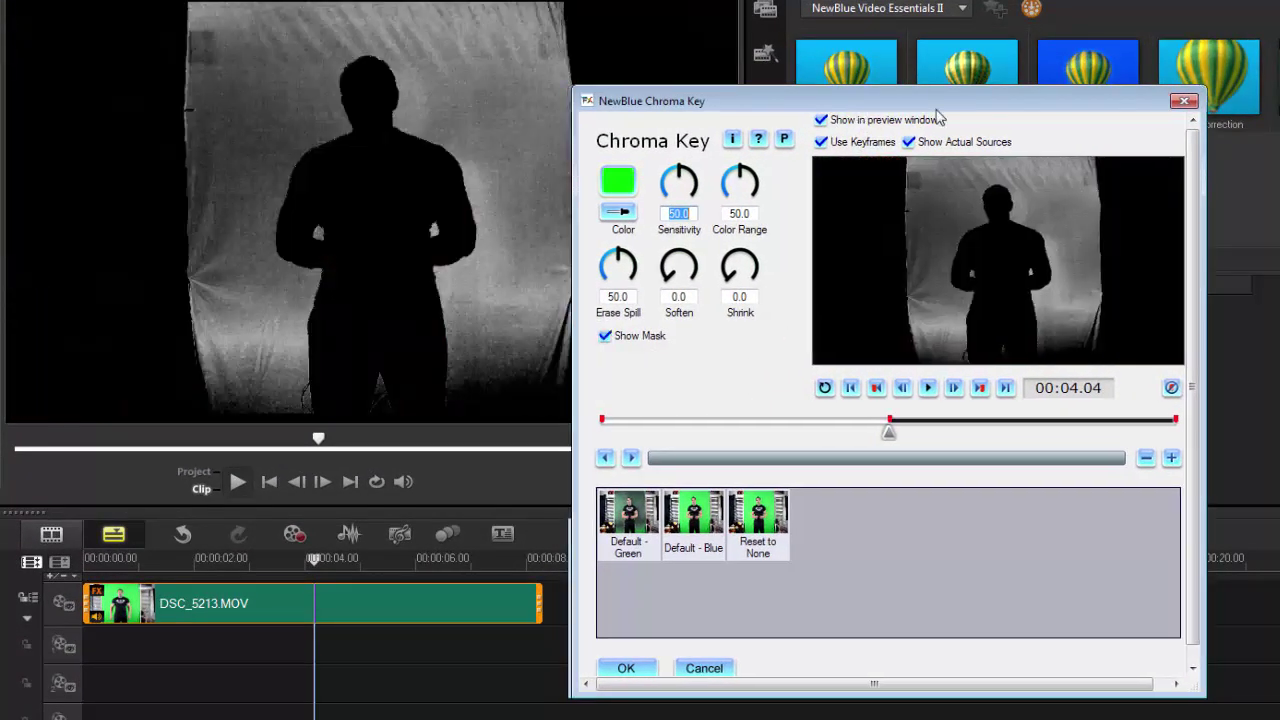
pyautogui.moveTo(857, 104); pyautogui.dragTo(1163, 95)
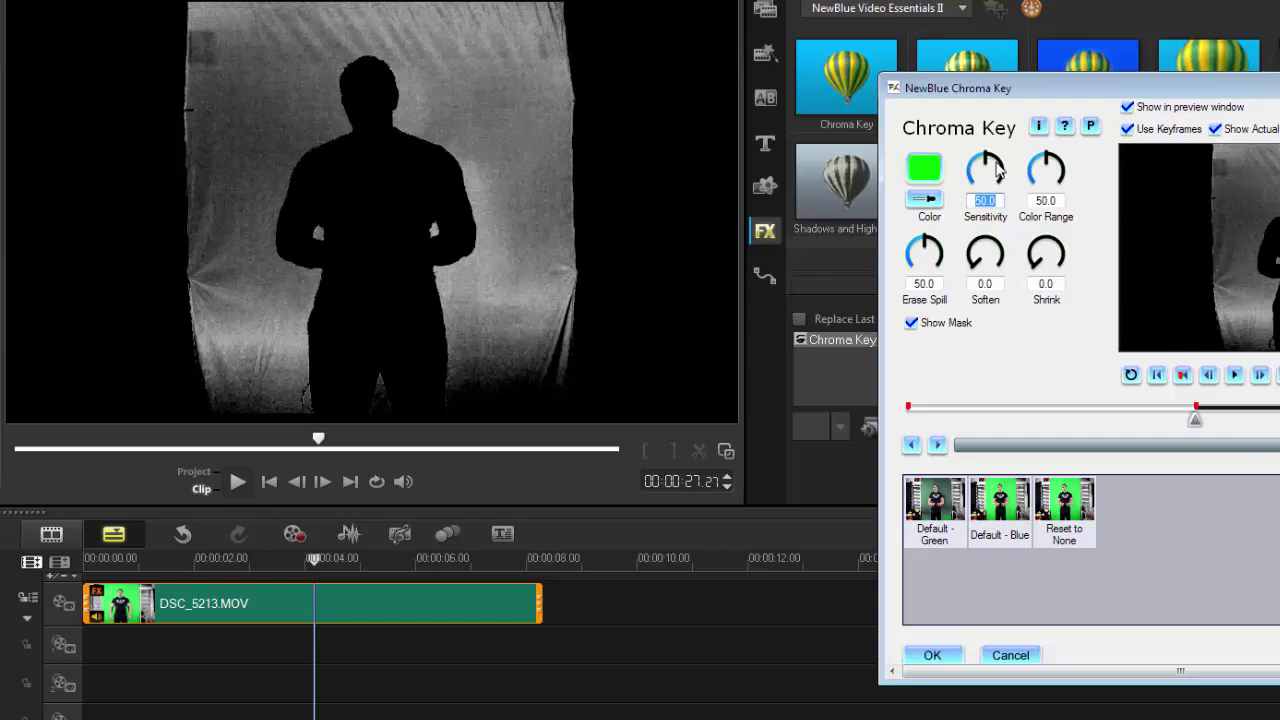
# Step: Set the Chroma Key sensitivity to 67.7 and the color range to 86.0
pyautogui.click(997, 172)
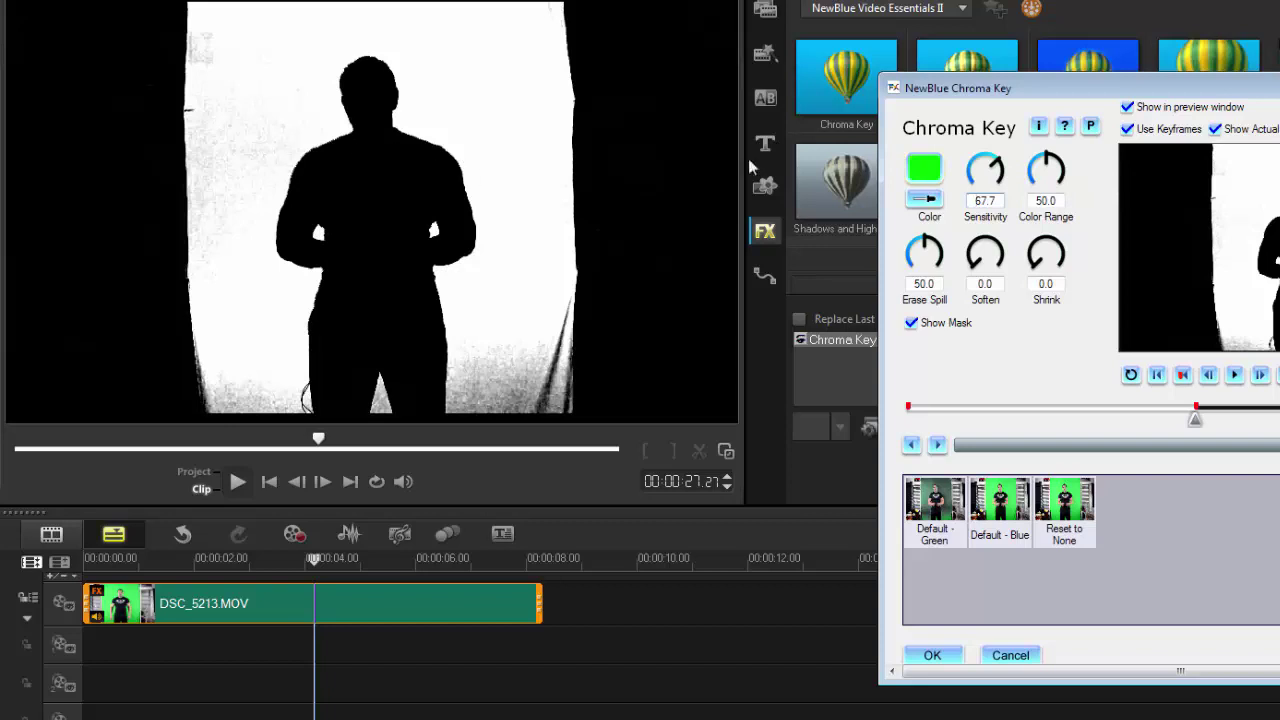
pyautogui.click(1039, 167)
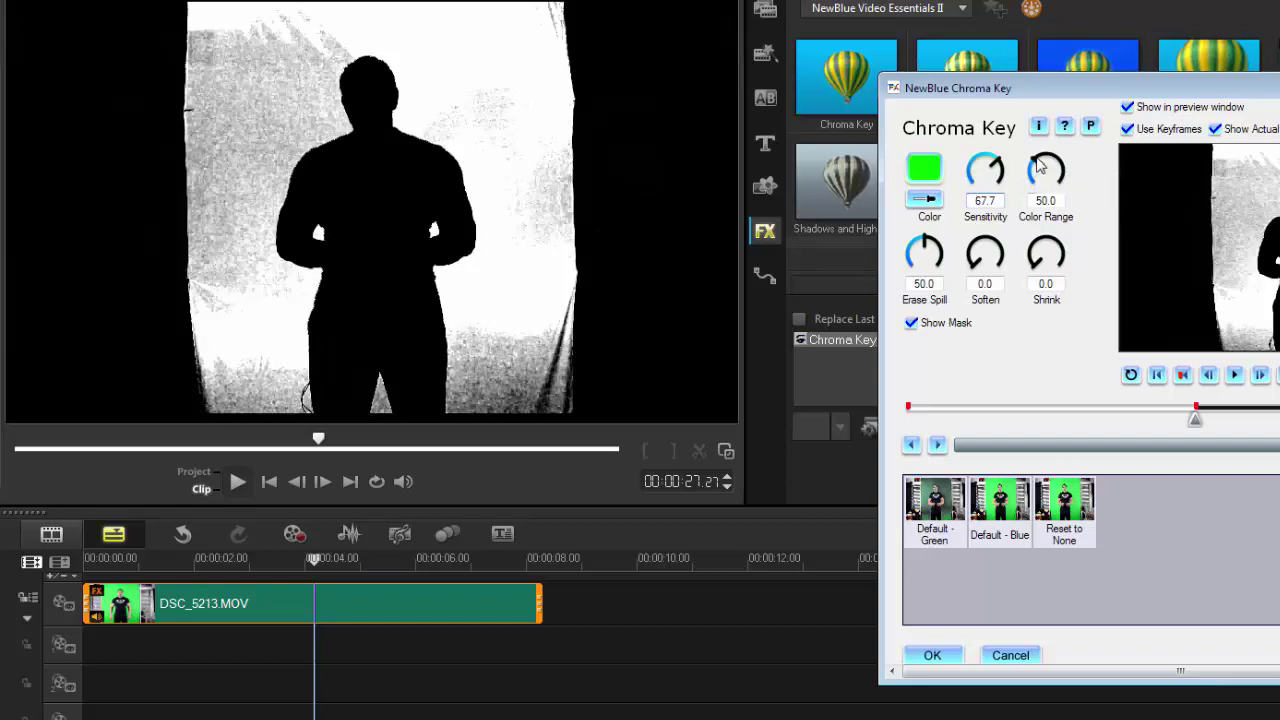
pyautogui.moveTo(1039, 167); pyautogui.dragTo(1060, 178)
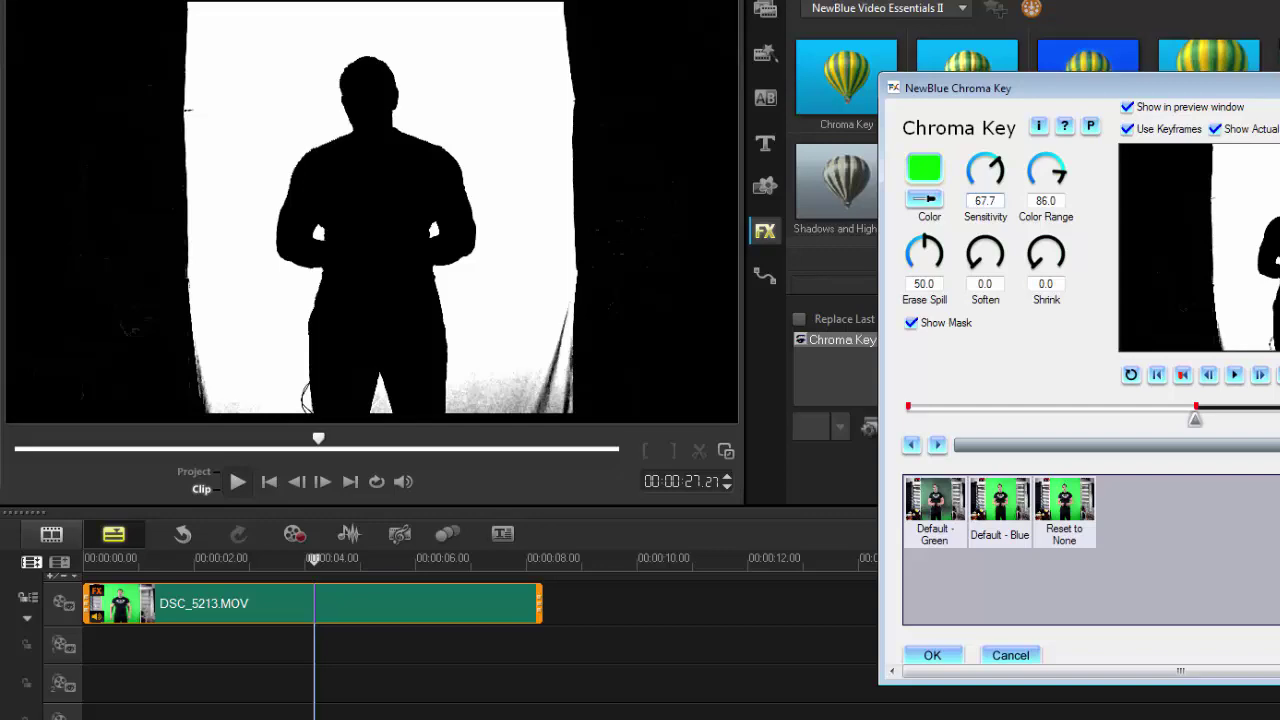
# Step: Remove the Chroma Key filter from DSC_5213.MOV and move the clip to the first overlay track
pyautogui.press('Return')
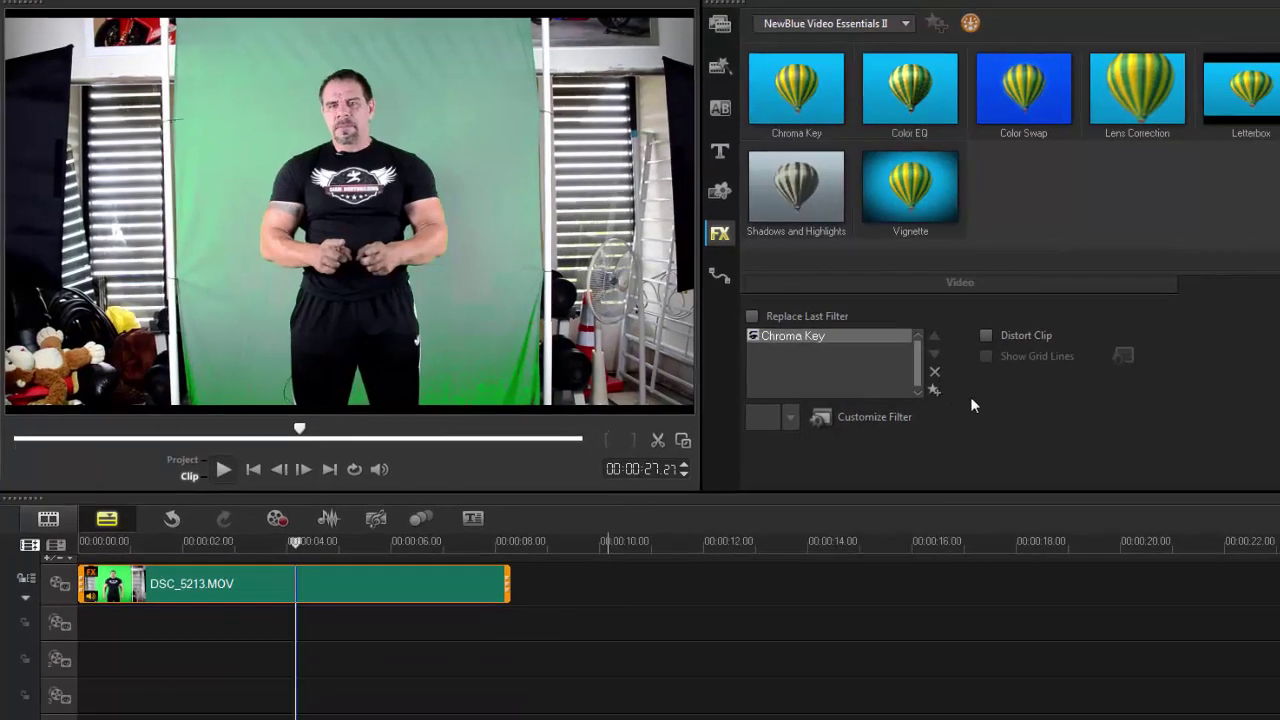
pyautogui.click(934, 371)
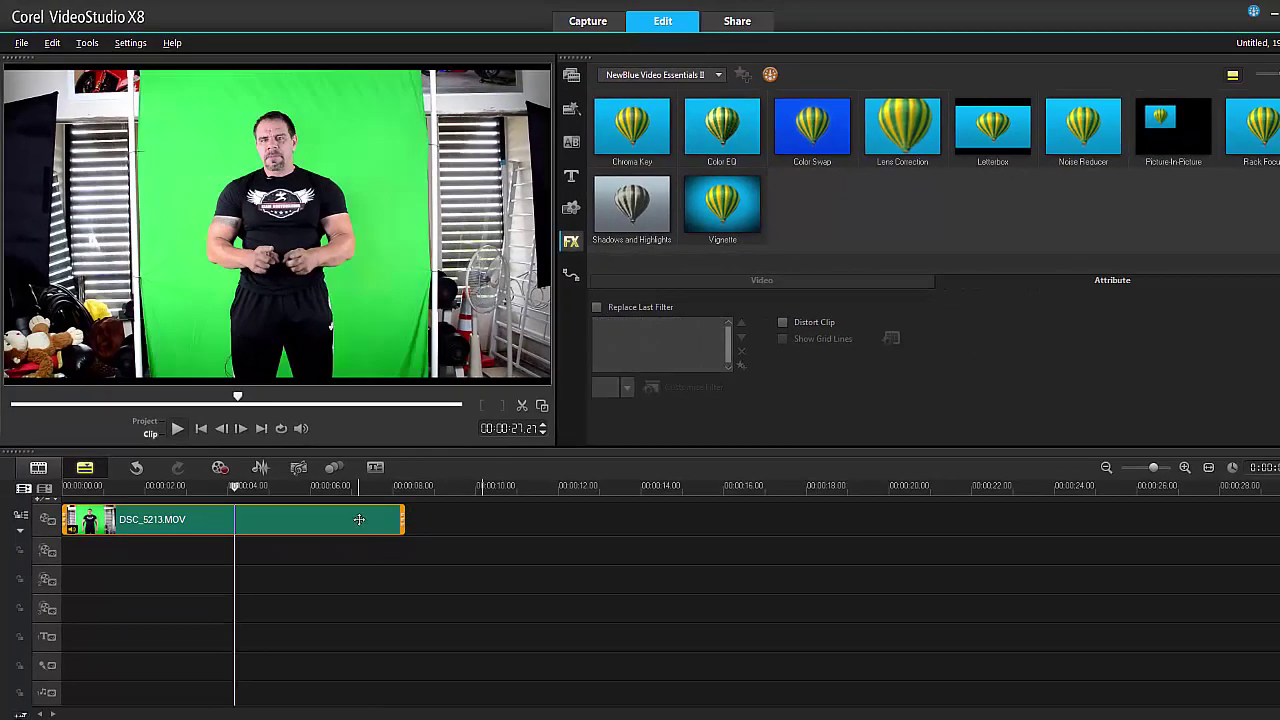
pyautogui.moveTo(359, 519); pyautogui.dragTo(348, 557)
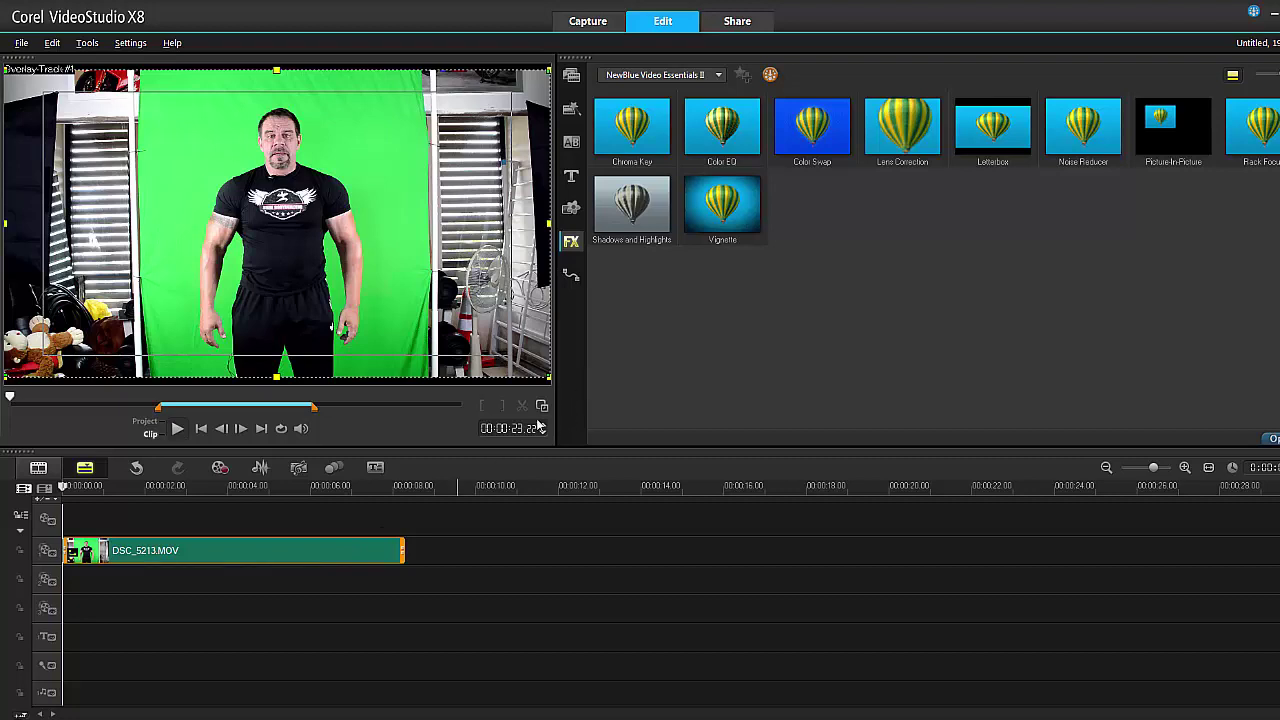
# Step: Apply chroma key overlay options to DSC_5213.MOV, sampling the green backdrop as the key color and setting the threshold to 52
pyautogui.doubleClick(365, 549)
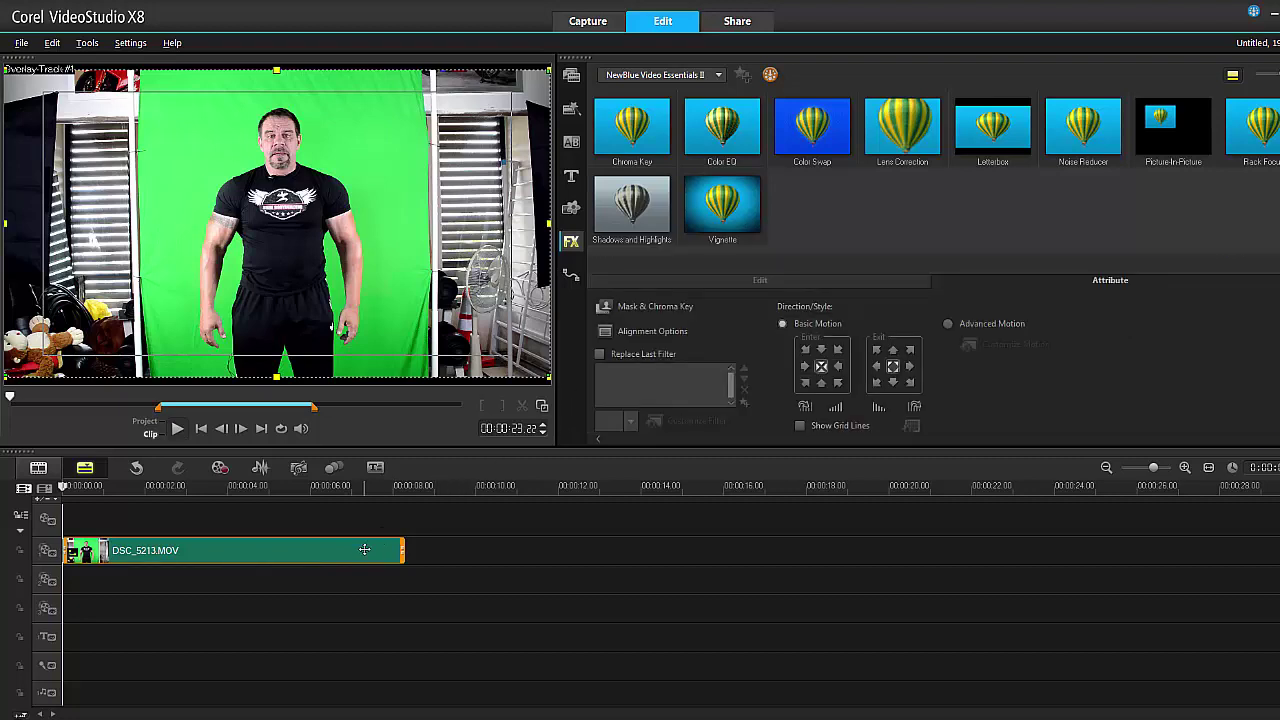
pyautogui.click(628, 309)
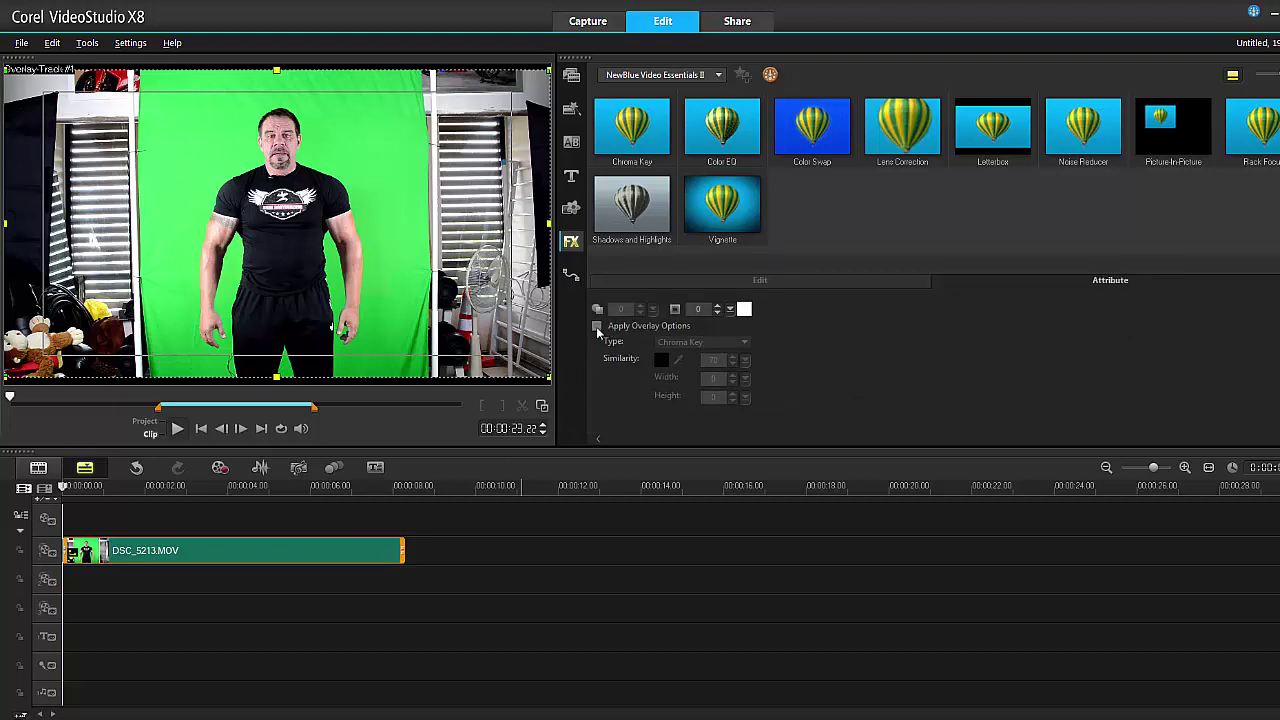
pyautogui.click(597, 326)
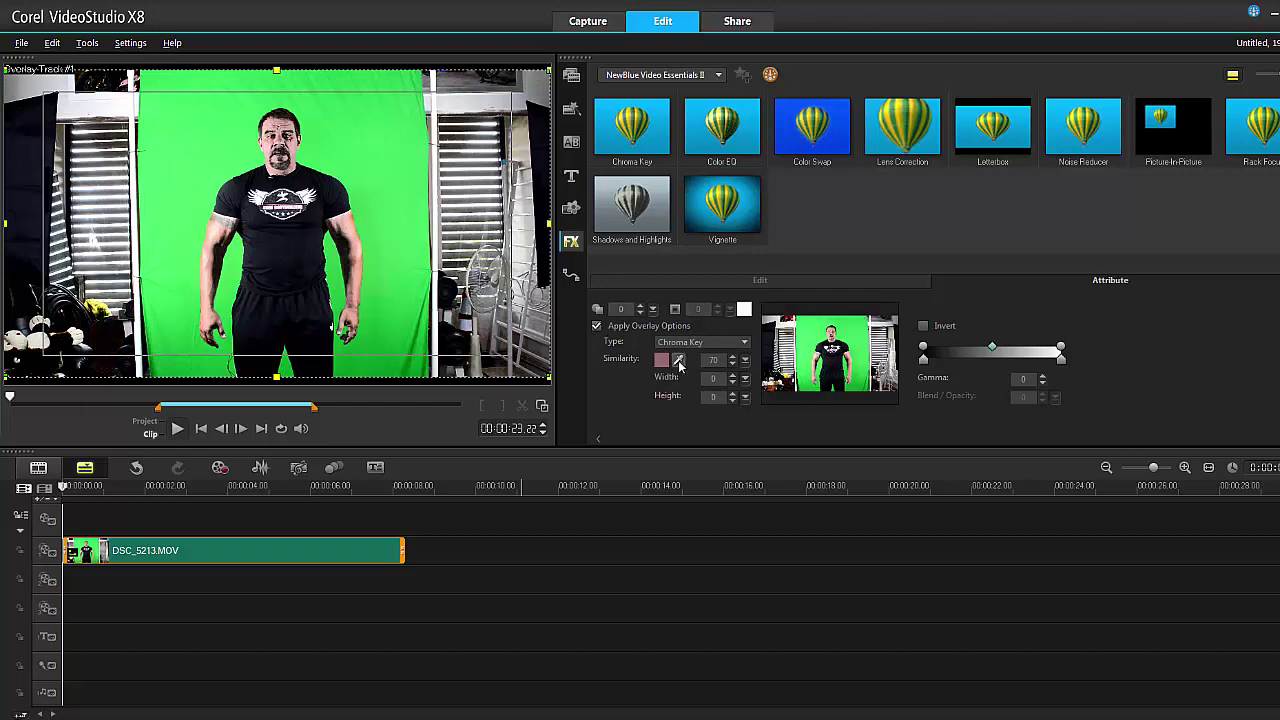
pyautogui.click(678, 360)
pyautogui.click(815, 324)
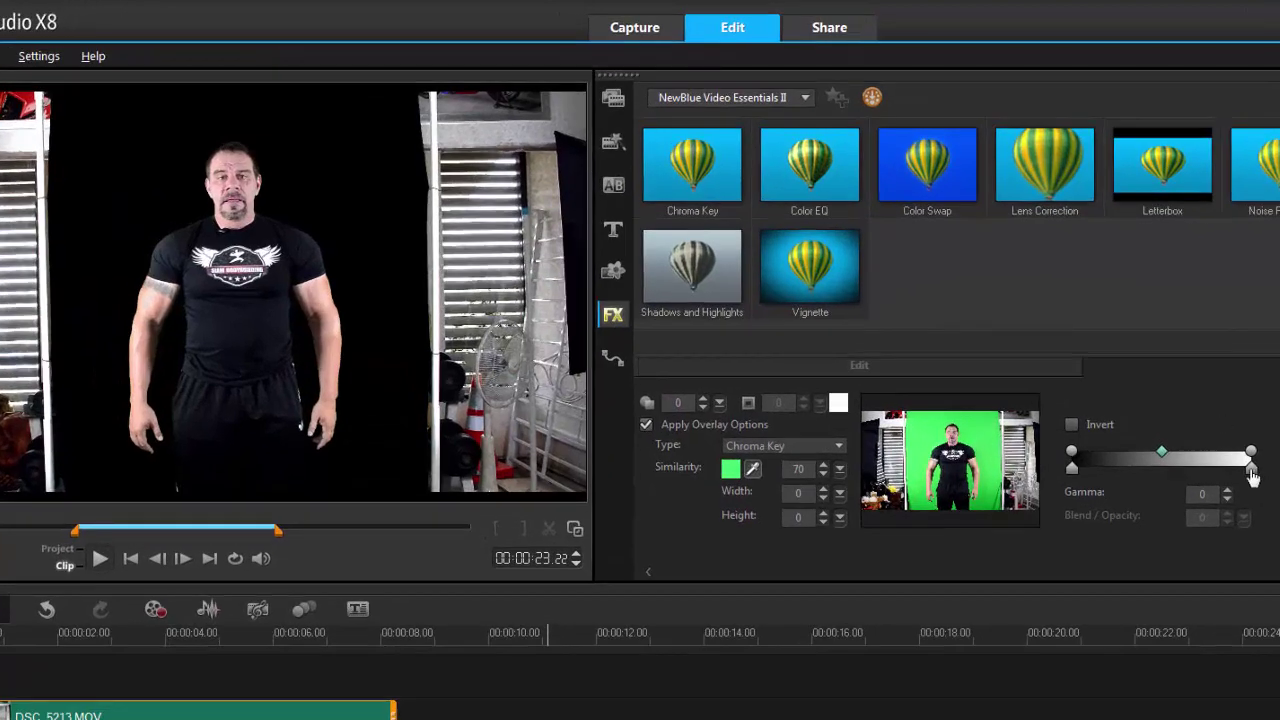
pyautogui.click(1251, 470)
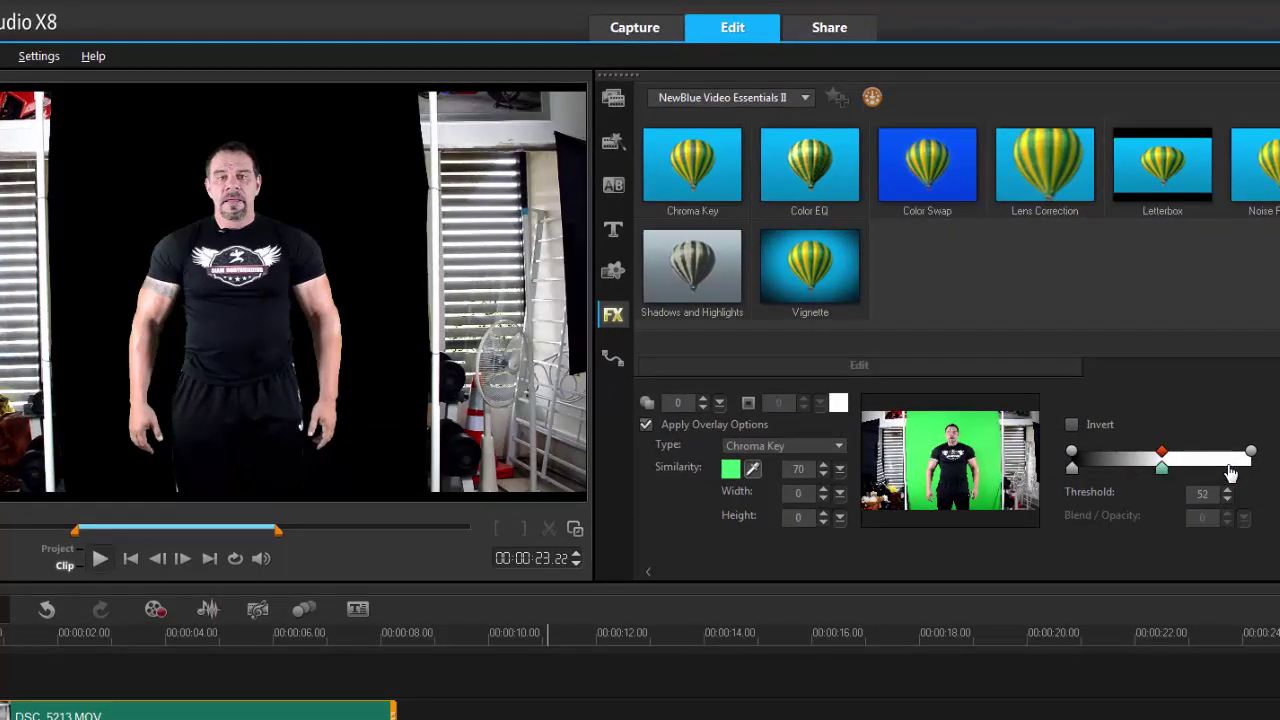
# Step: Set DSC_5213.MOV's chroma key threshold to 100 and add the CP-C01.jpg pattern to the video track, extended to 00:00:08.08
pyautogui.moveTo(1230, 478); pyautogui.dragTo(1276, 476)
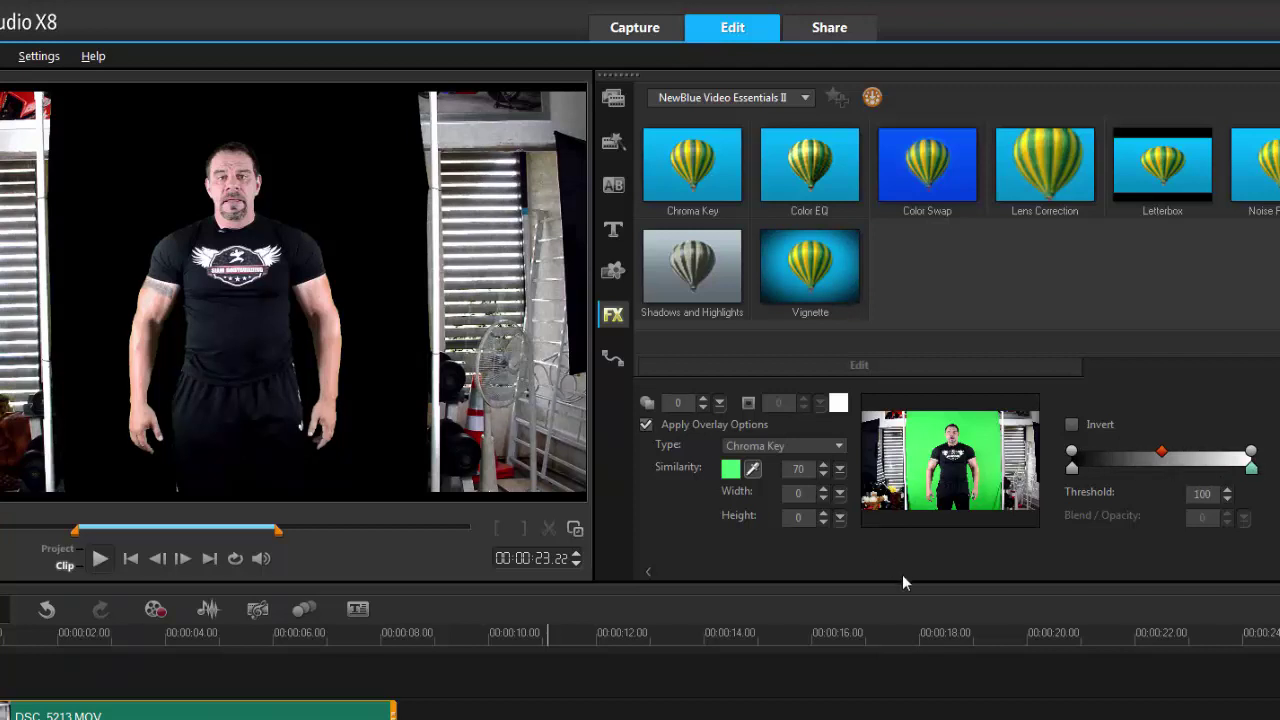
pyautogui.click(613, 104)
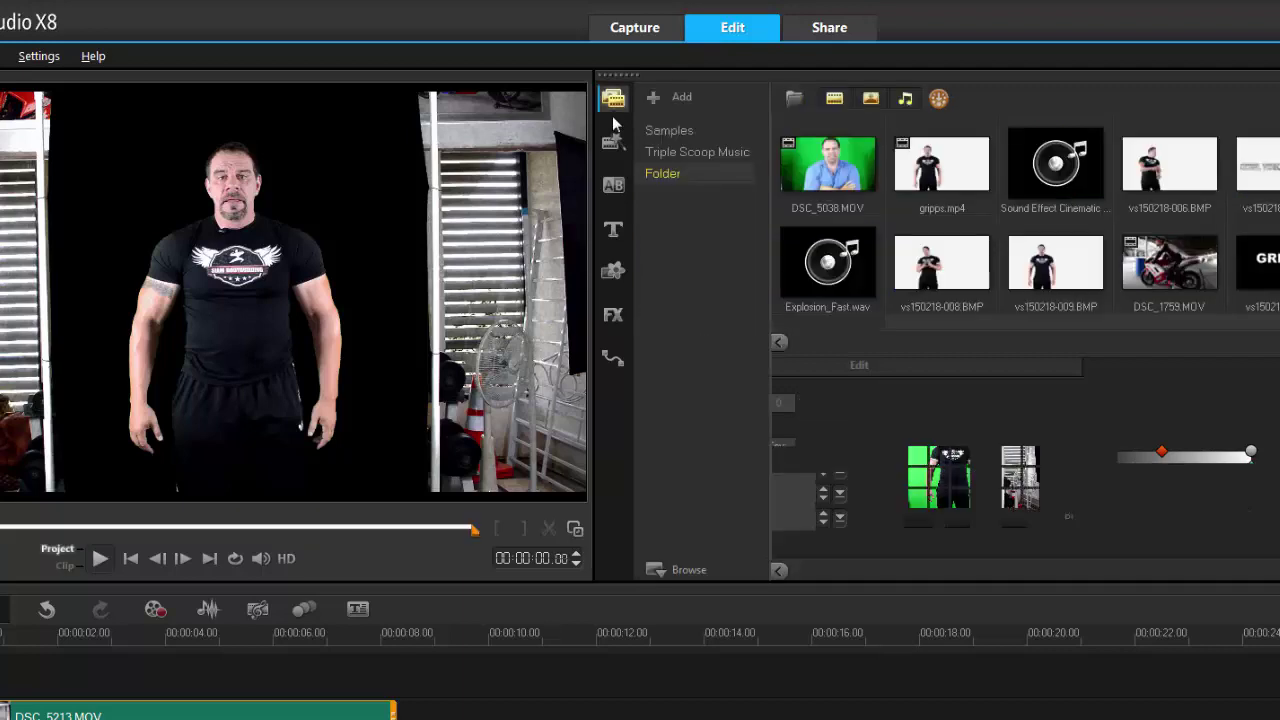
pyautogui.click(613, 272)
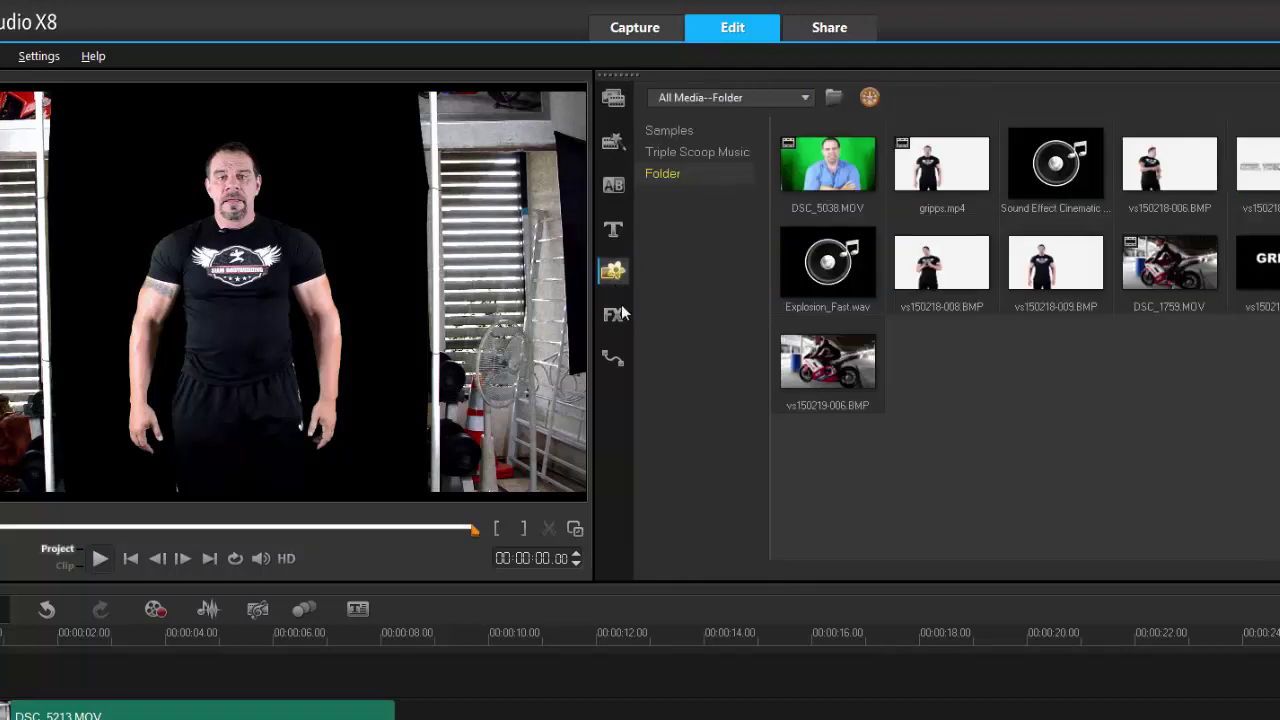
pyautogui.moveTo(910, 270); pyautogui.dragTo(399, 682)
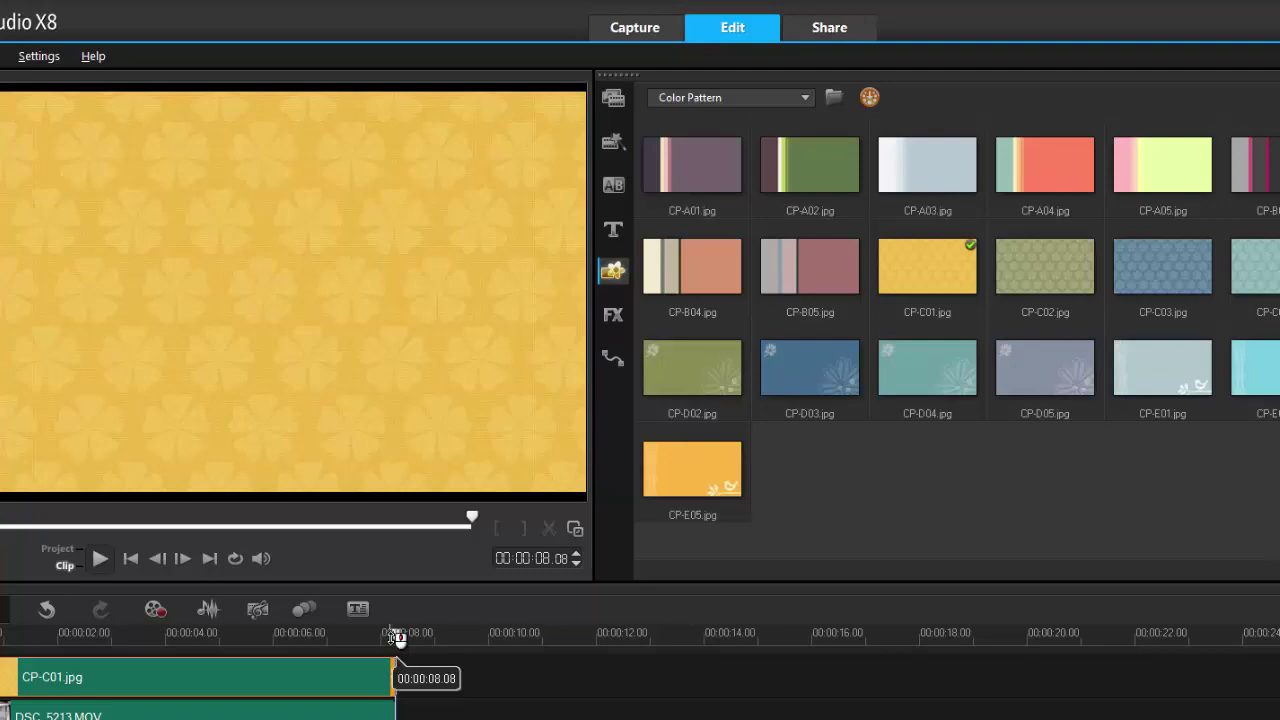
# Step: Preview the keyed clip over the pattern around 4 seconds, and delete DSC_5213.MOV from the overlay track
pyautogui.moveTo(395, 636); pyautogui.dragTo(180, 653)
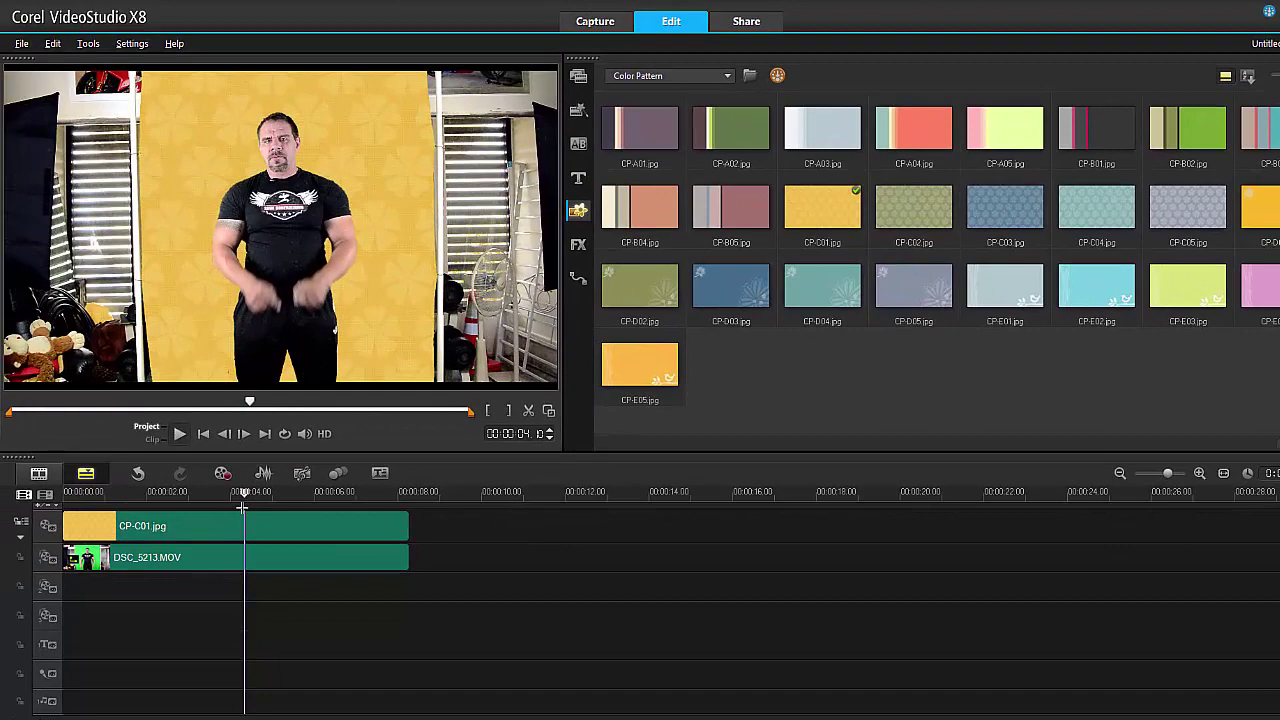
pyautogui.click(282, 557)
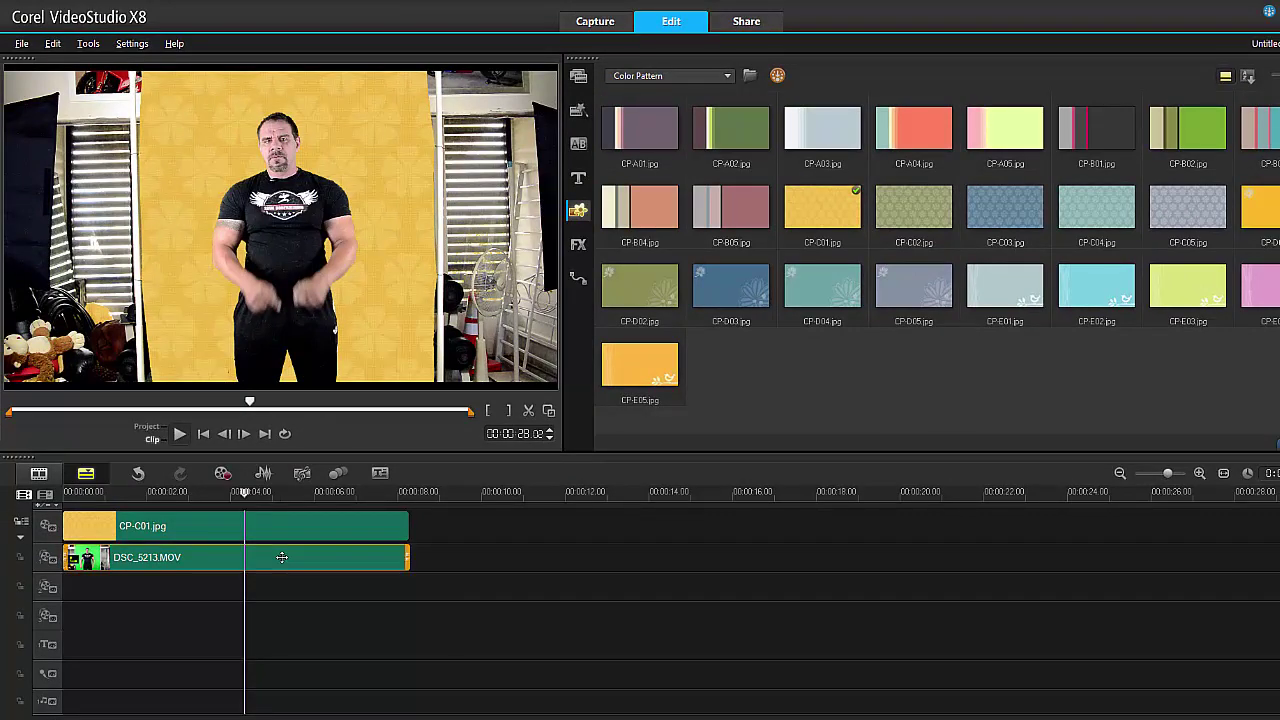
pyautogui.press('Delete')
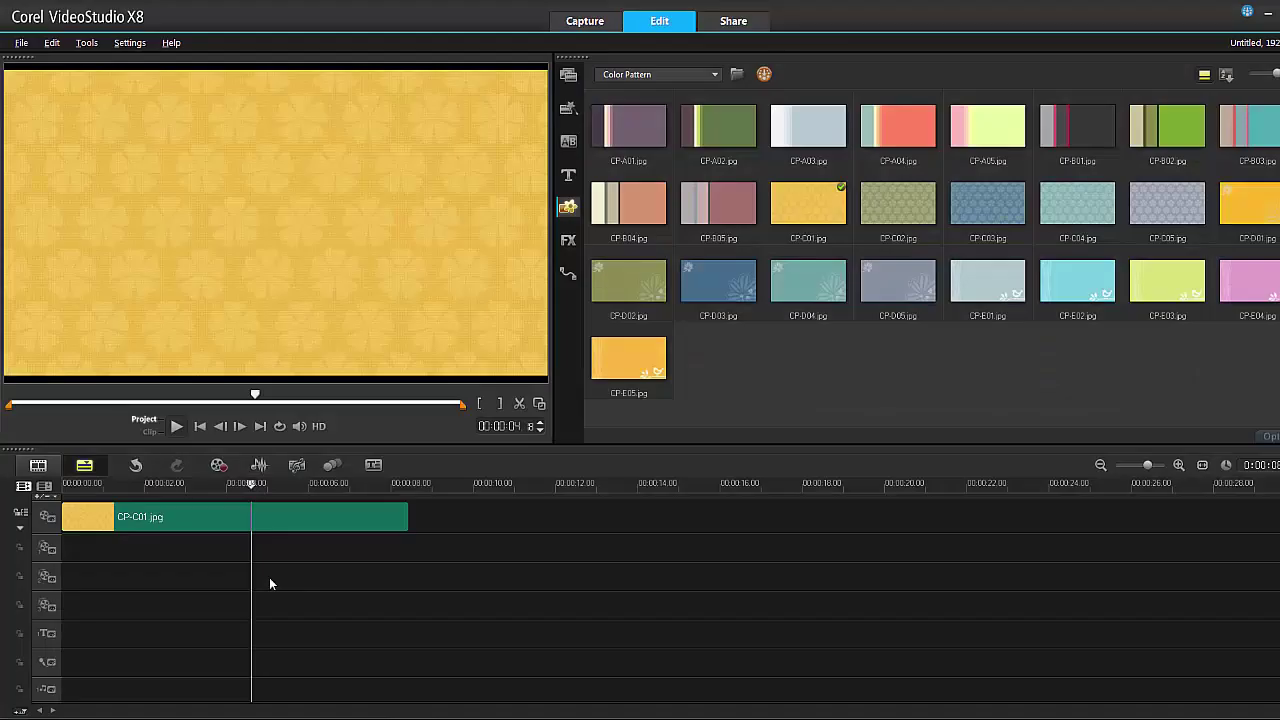
# Step: Browse Auto Music for the Electronica song Driving Space in the Temporal Distortion version, and close the music options
pyautogui.click(296, 467)
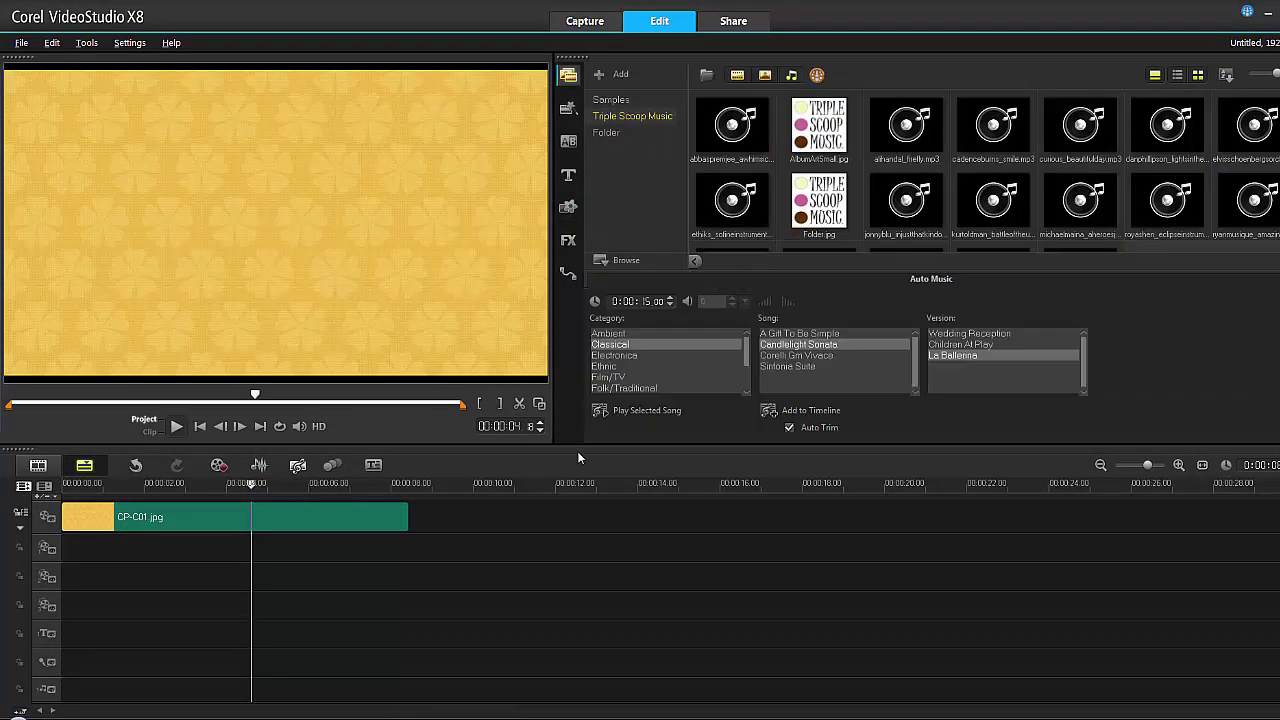
pyautogui.click(606, 357)
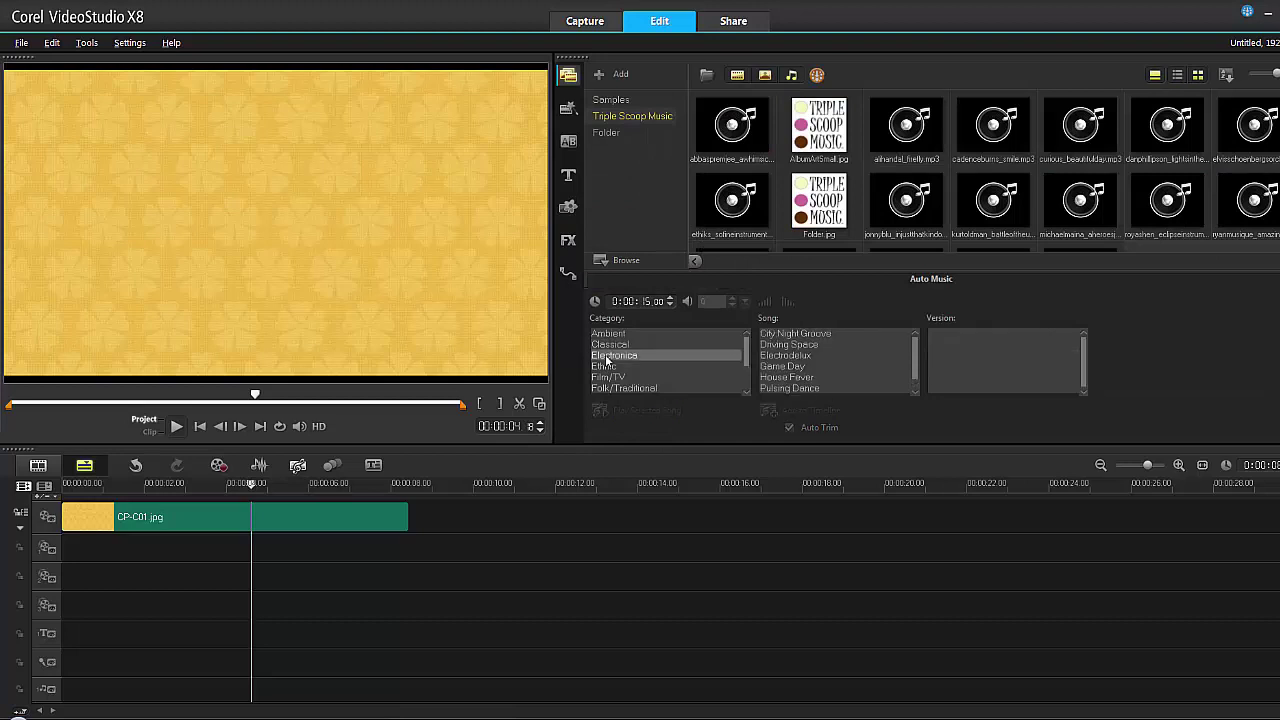
pyautogui.click(771, 345)
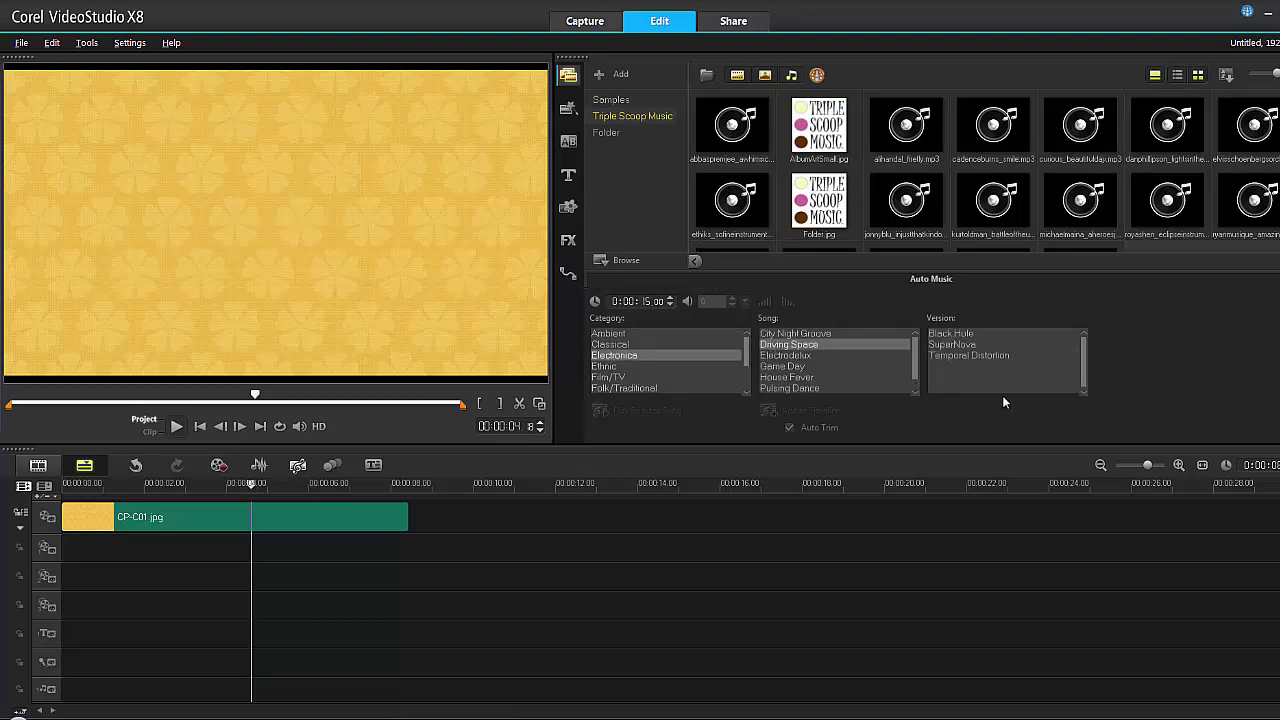
pyautogui.click(953, 356)
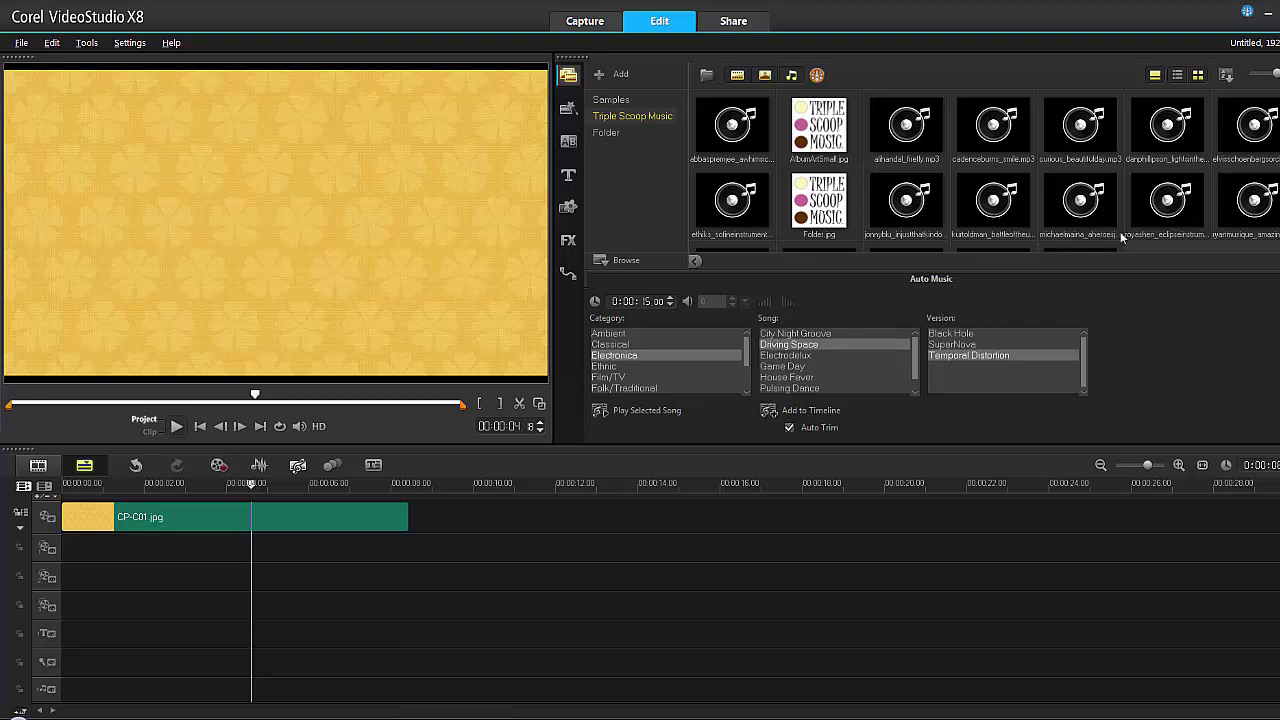
pyautogui.click(297, 465)
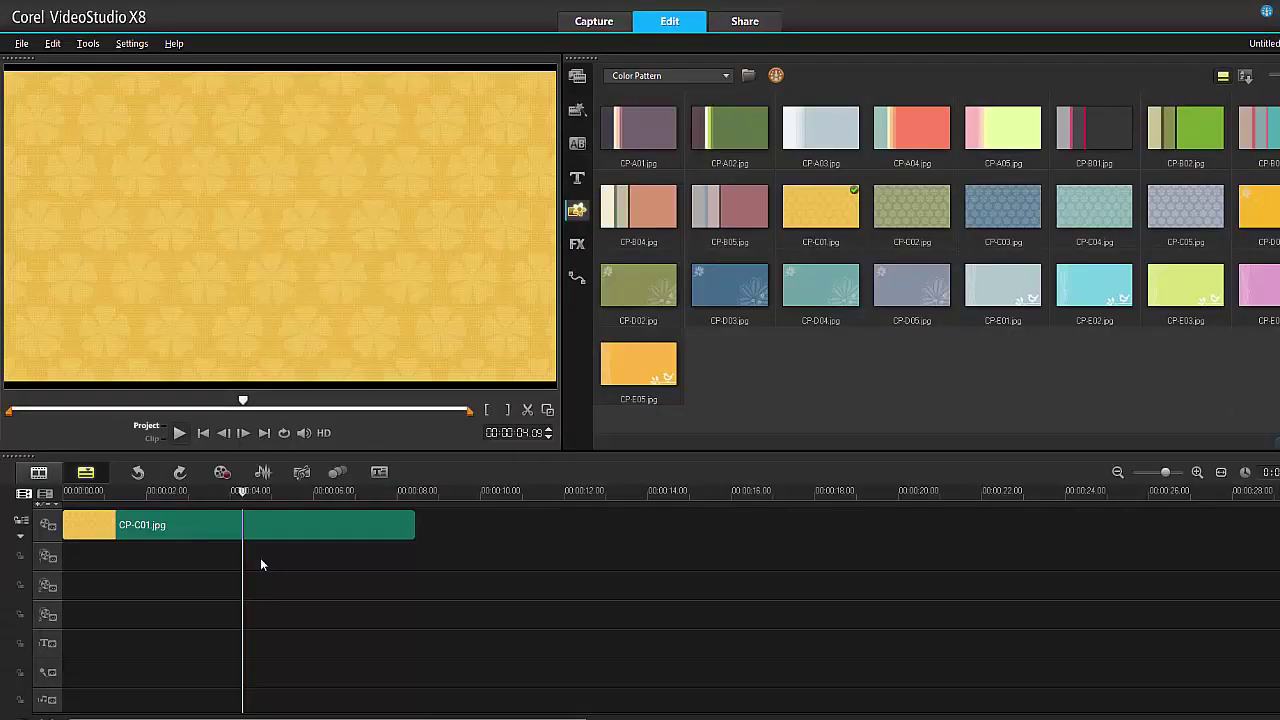
# Step: Delete CP-C01.jpg from the timeline and add DSC_1759.MOV from the media library to the video track
pyautogui.click(328, 523)
pyautogui.press('Delete')
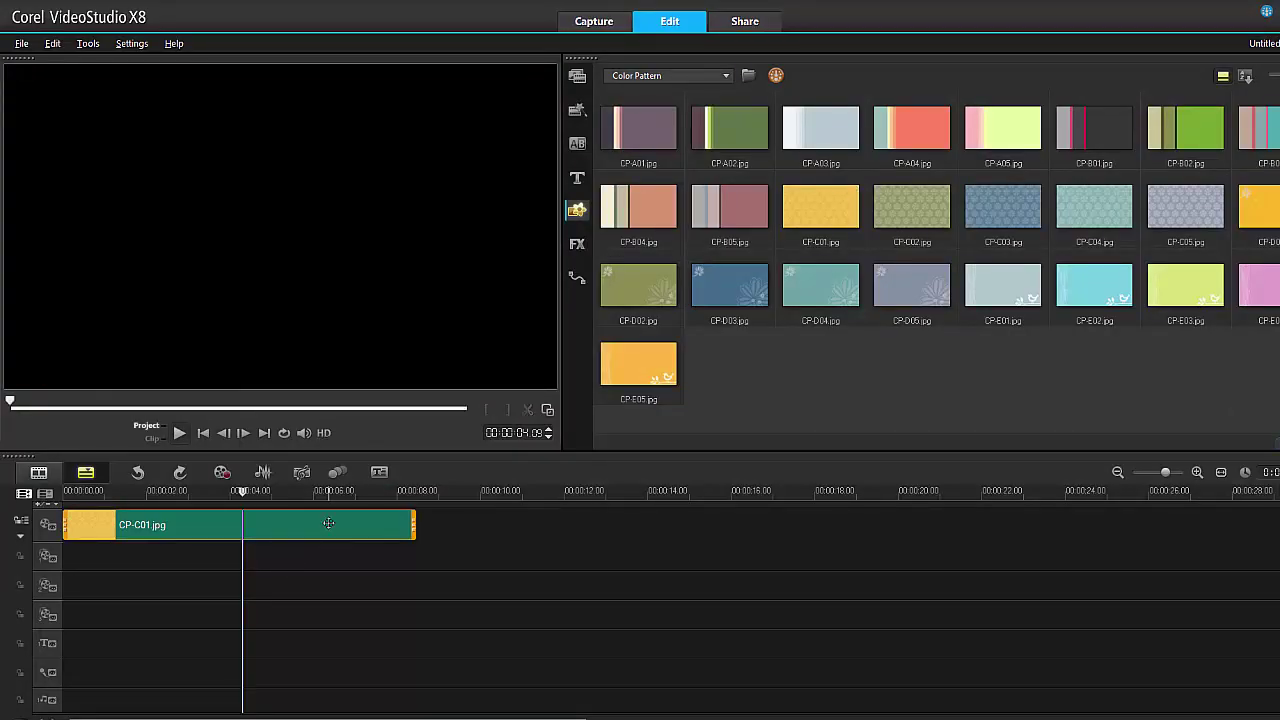
pyautogui.click(577, 76)
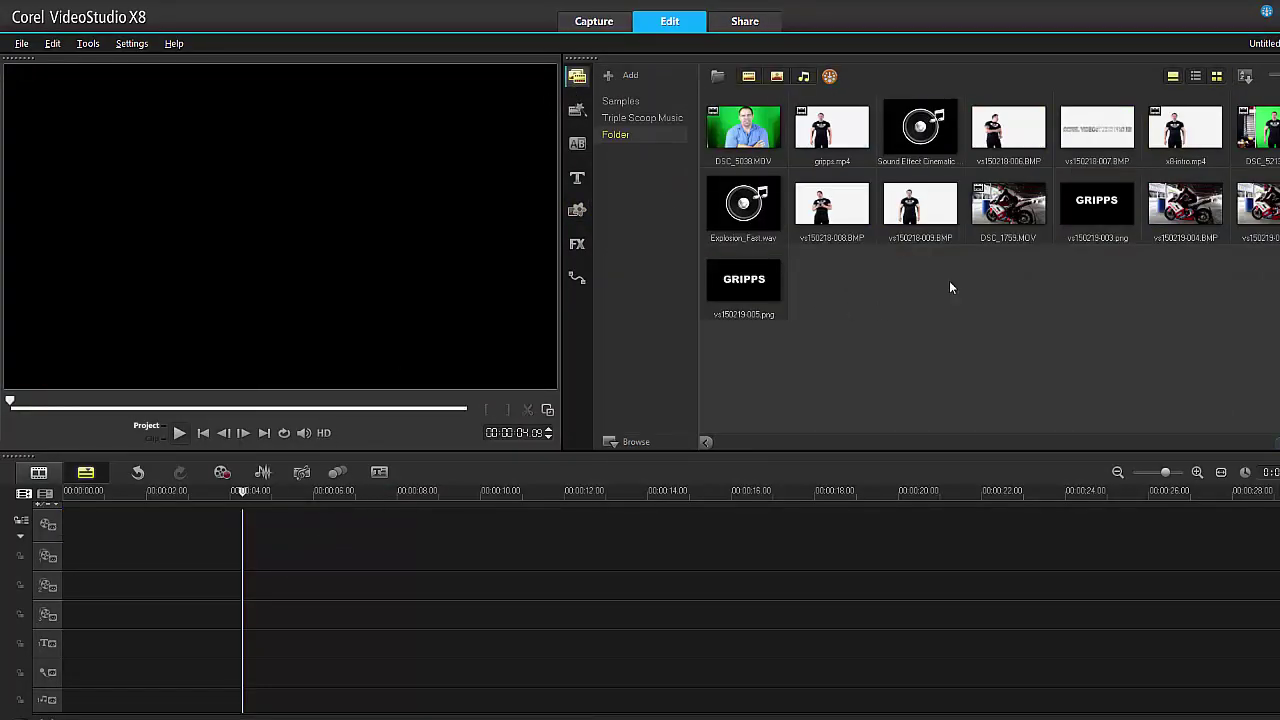
pyautogui.moveTo(1018, 212); pyautogui.dragTo(420, 533)
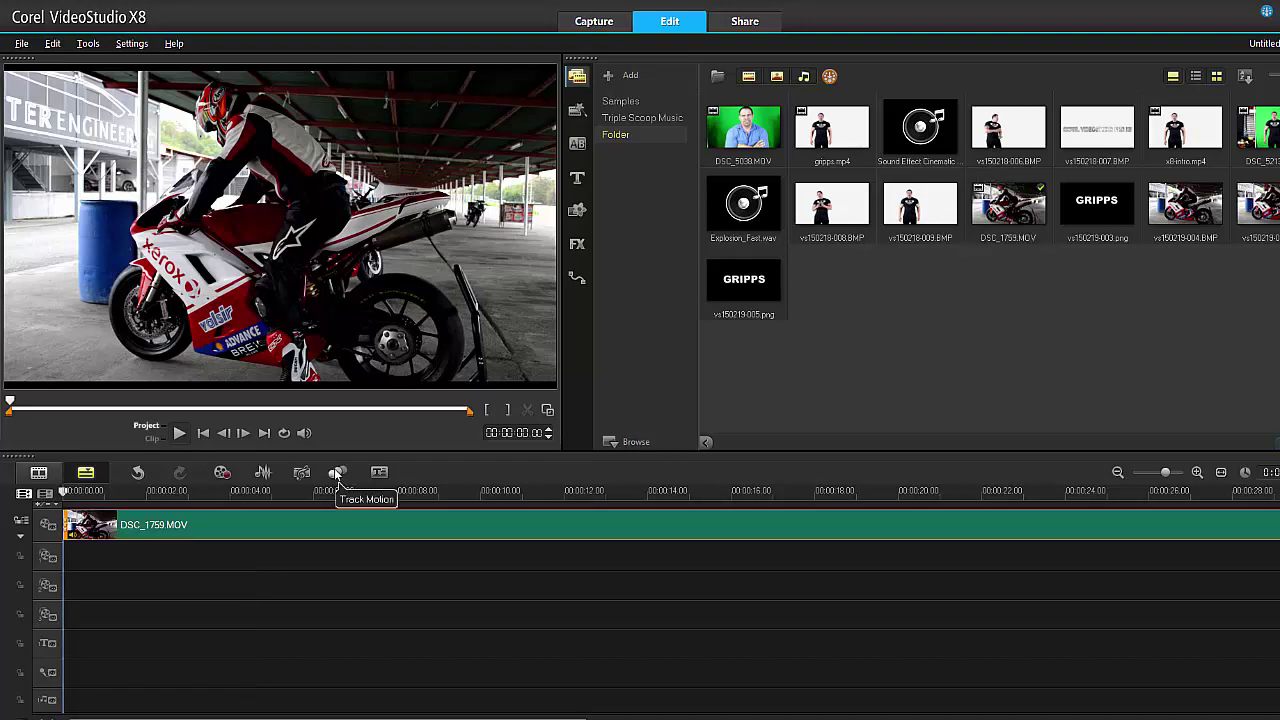
# Step: Try Track Motion on DSC_1759.MOV, placing Tracker 01 on the motorcycle's xerox lettering and checking the mosaic shape options
pyautogui.click(337, 472)
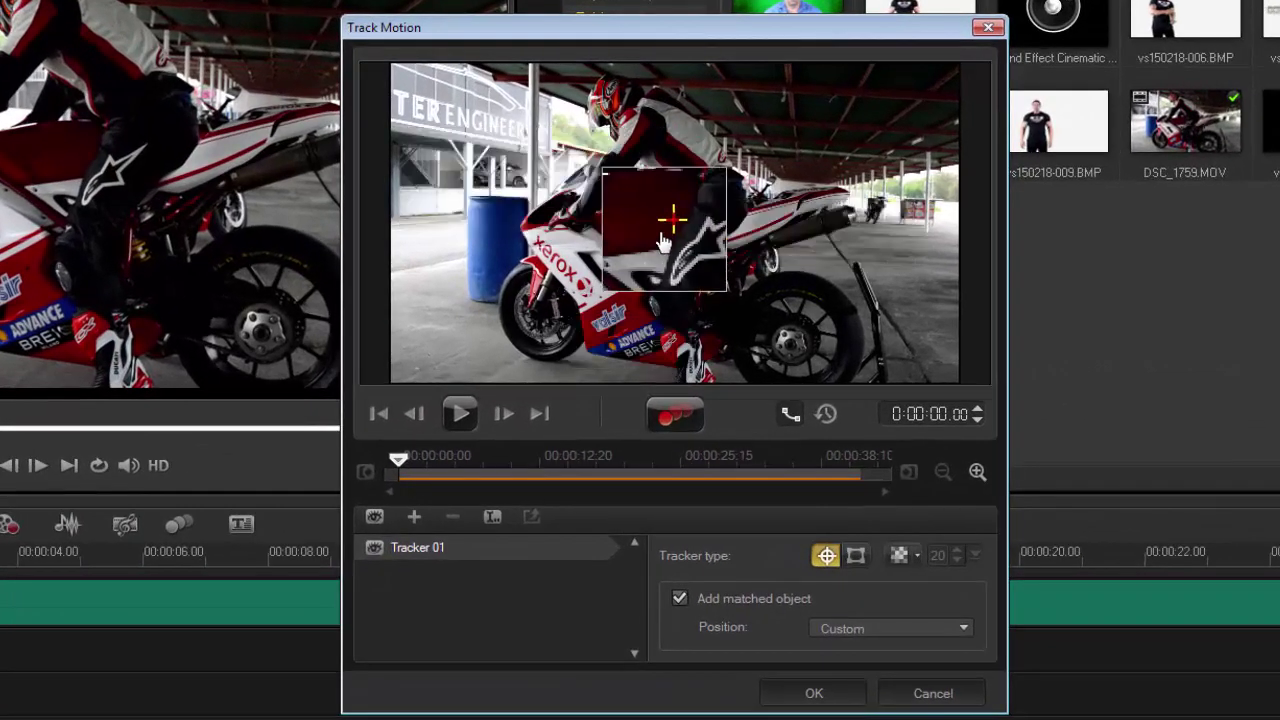
pyautogui.moveTo(663, 240); pyautogui.dragTo(555, 270)
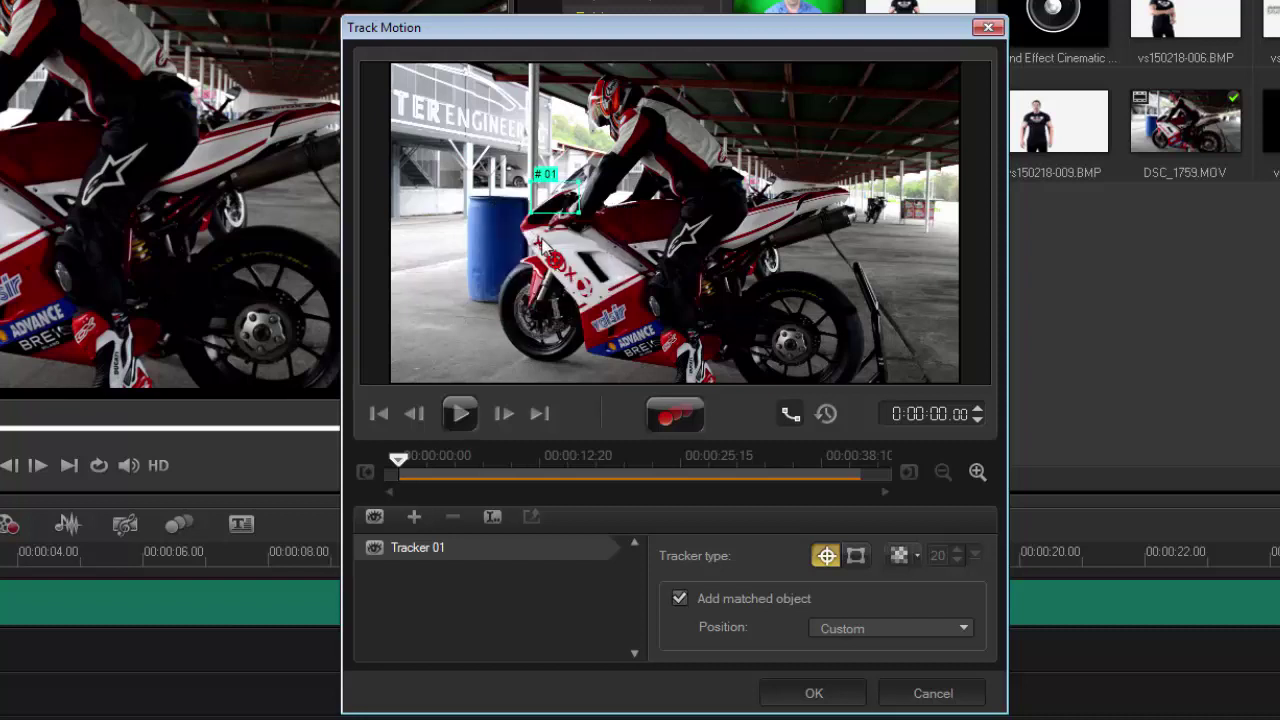
pyautogui.click(919, 555)
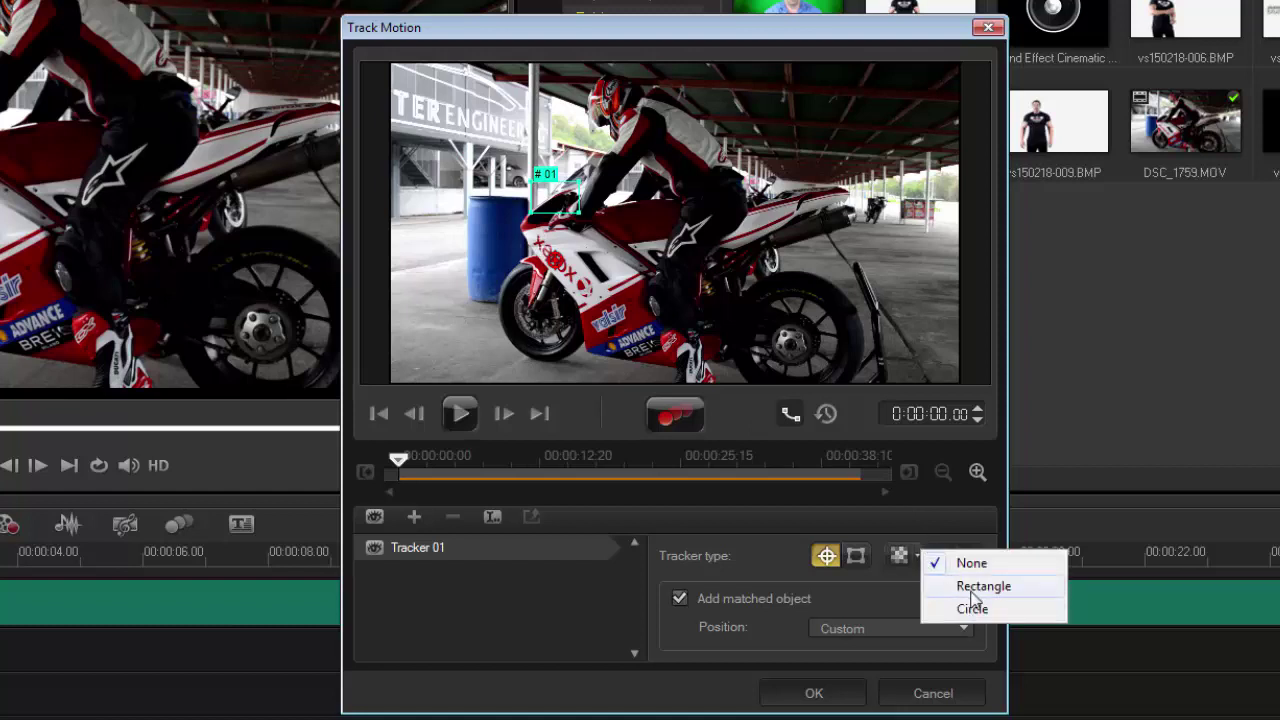
pyautogui.click(930, 692)
pyautogui.click(933, 693)
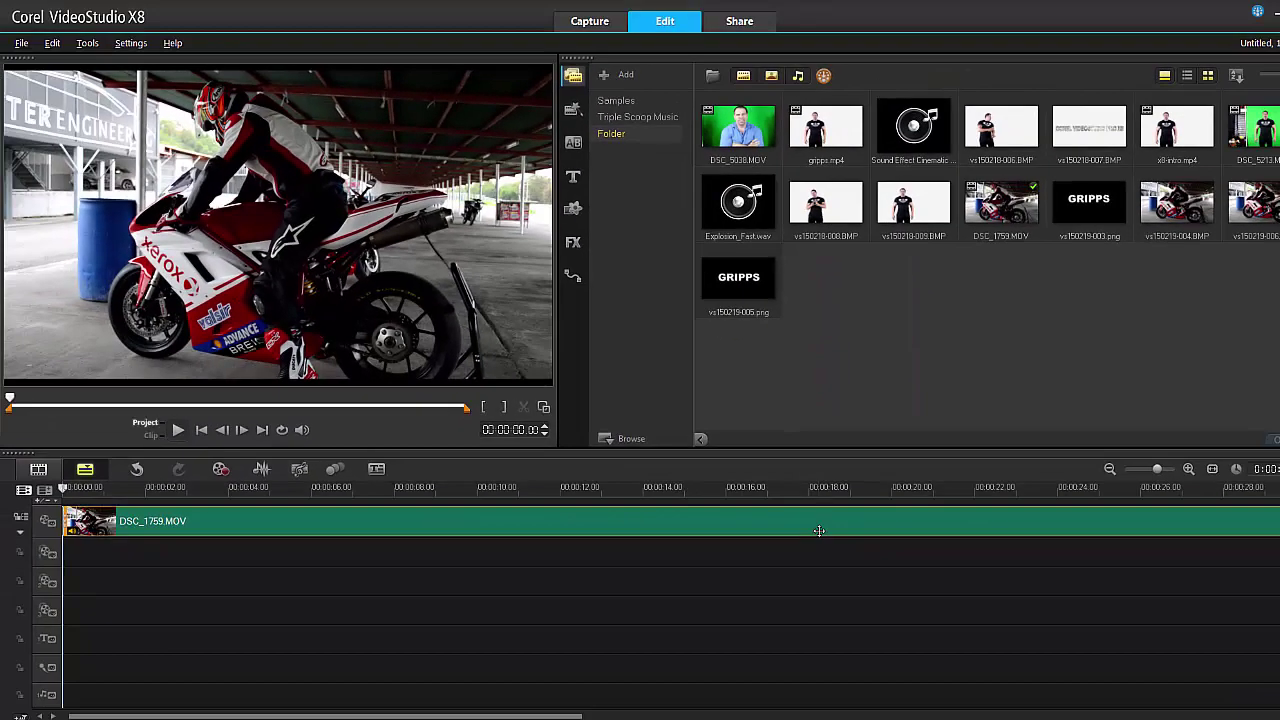
# Step: Delete DSC_1759.MOV from the timeline and place the still vs150218-006.BMP at the start of the first overlay track
pyautogui.press('Delete')
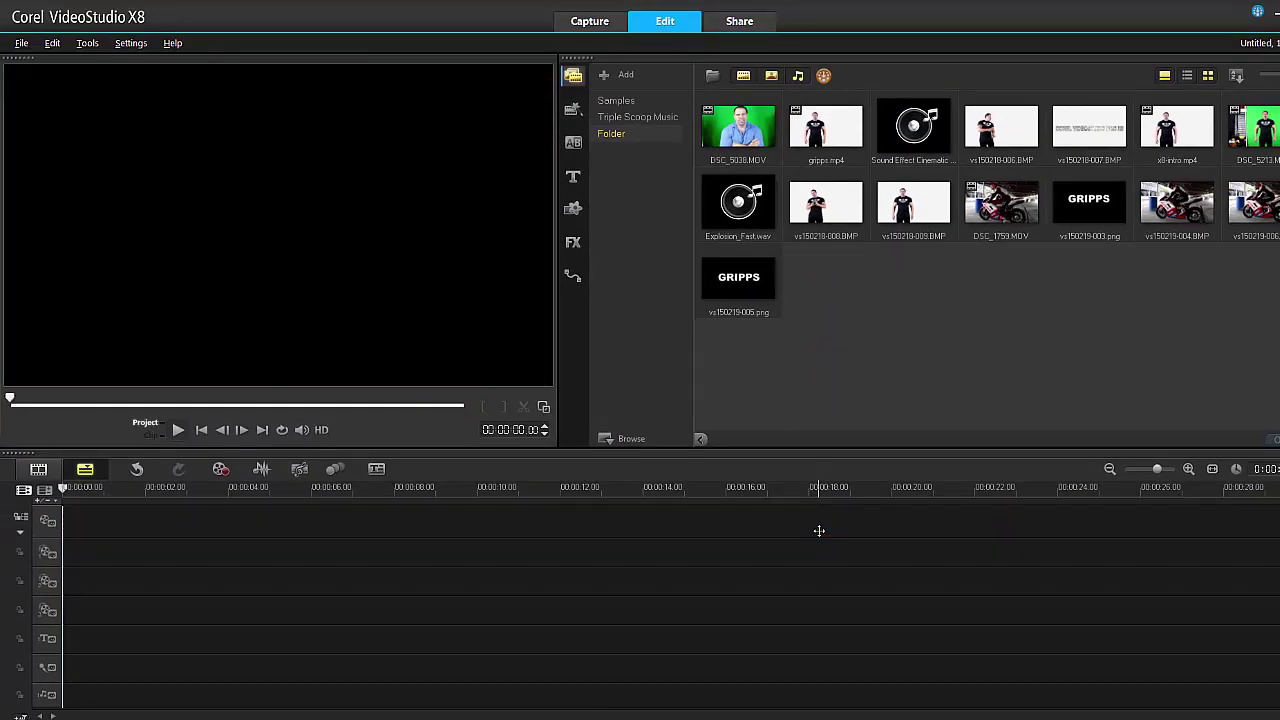
pyautogui.click(1000, 142)
pyautogui.moveTo(823, 383); pyautogui.dragTo(630, 530)
pyautogui.moveTo(171, 521); pyautogui.dragTo(163, 545)
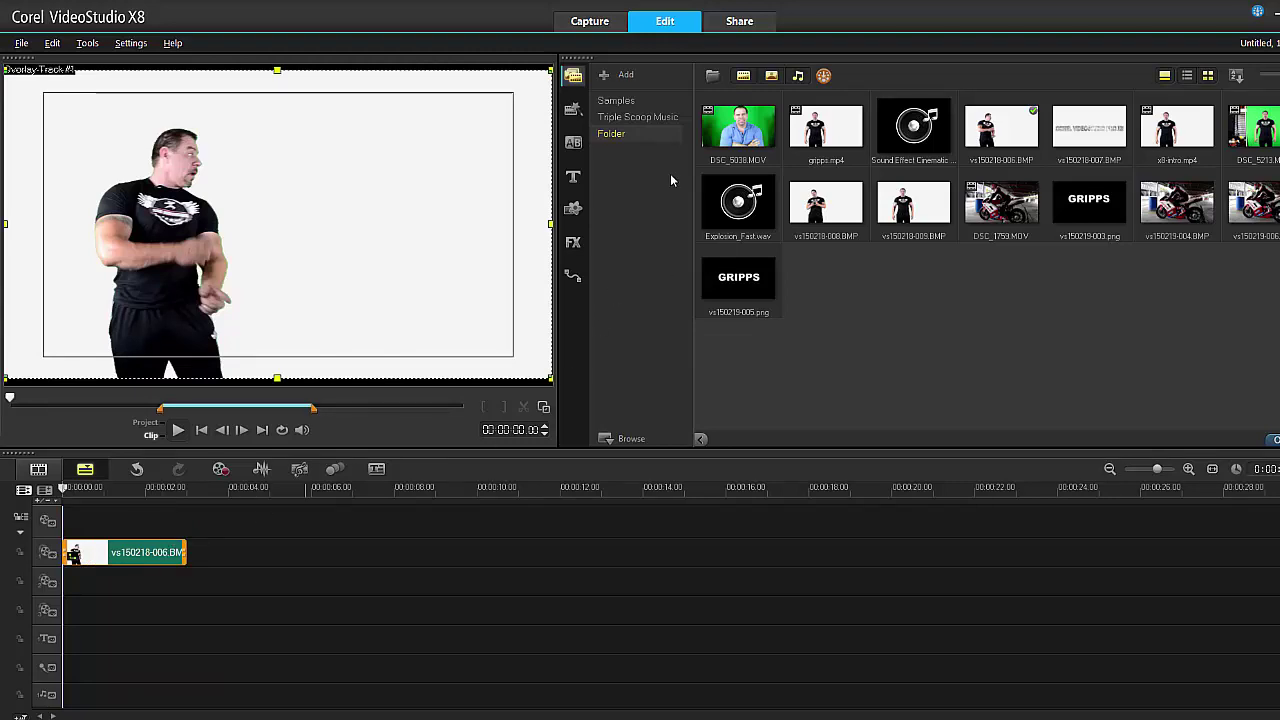
# Step: Add the CP-C01.jpg pattern to the video track above the still's track and preview the project at 00:00:00.29
pyautogui.click(572, 209)
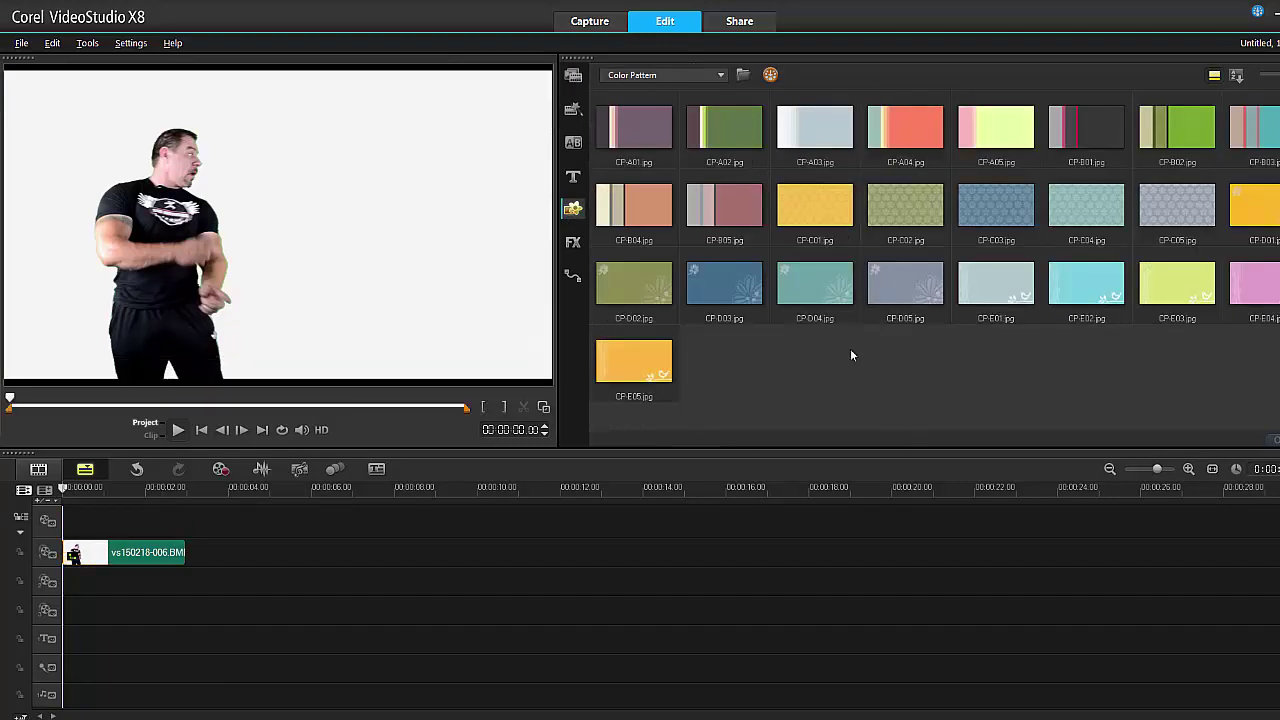
pyautogui.moveTo(815, 210); pyautogui.dragTo(207, 533)
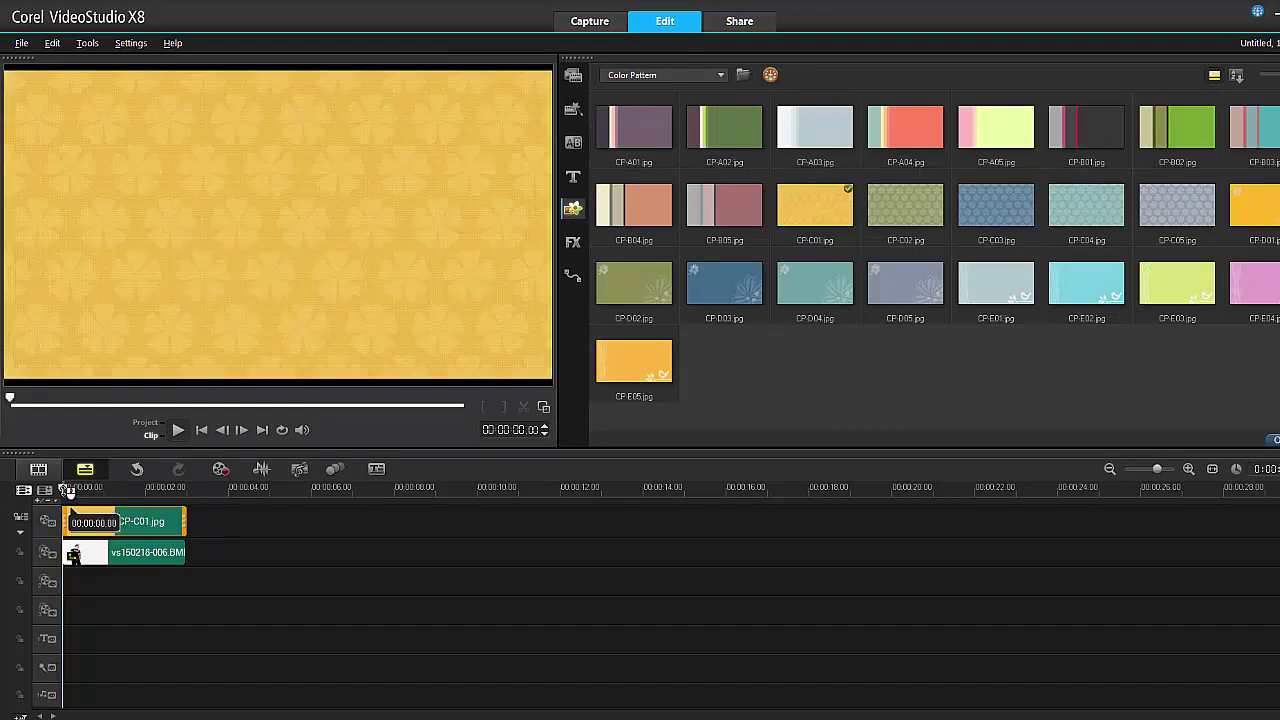
pyautogui.moveTo(64, 490); pyautogui.dragTo(102, 490)
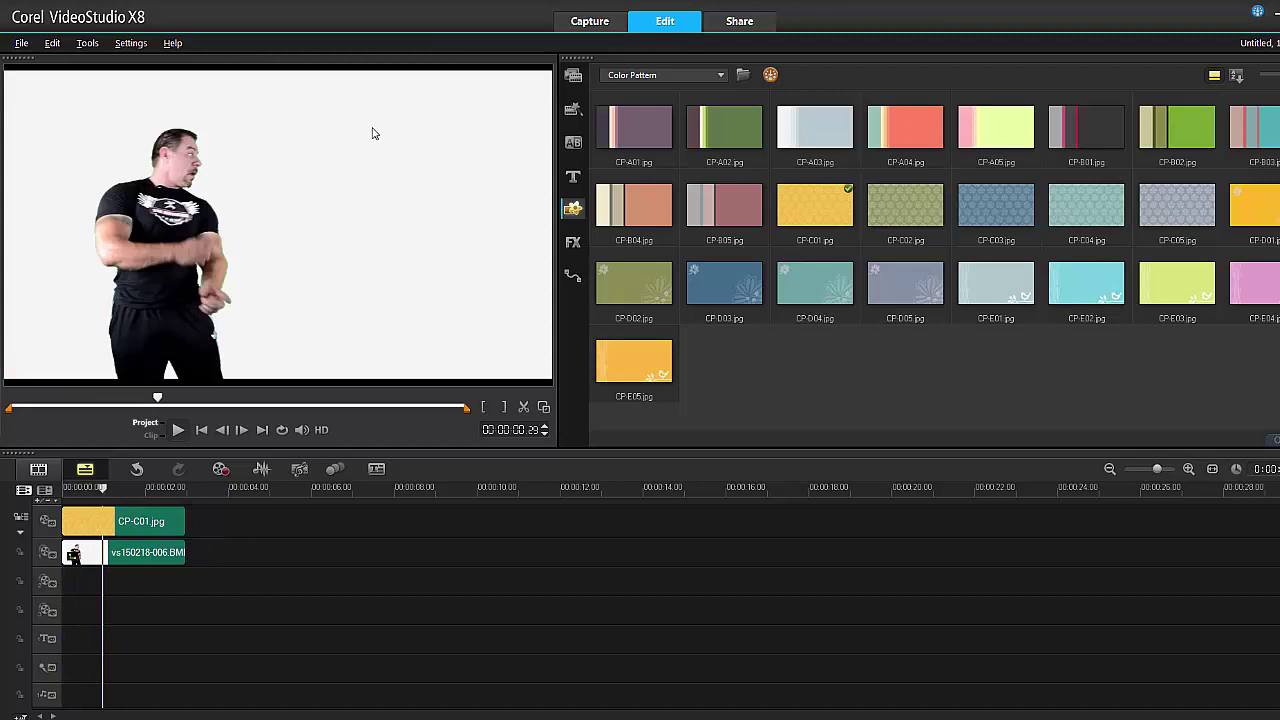
# Step: Apply overlay options to vs150218-006.BMP using the Chroma Key type, with the white background as the key color
pyautogui.doubleClick(150, 553)
pyautogui.click(655, 309)
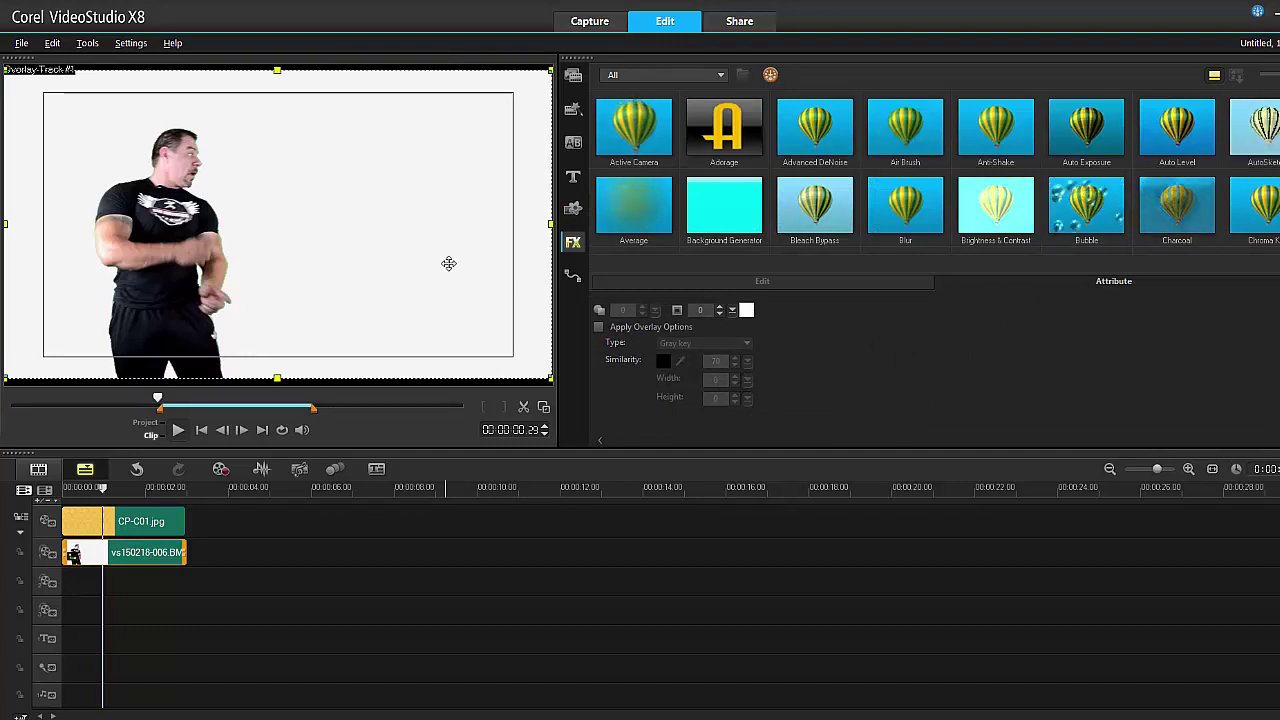
pyautogui.click(598, 327)
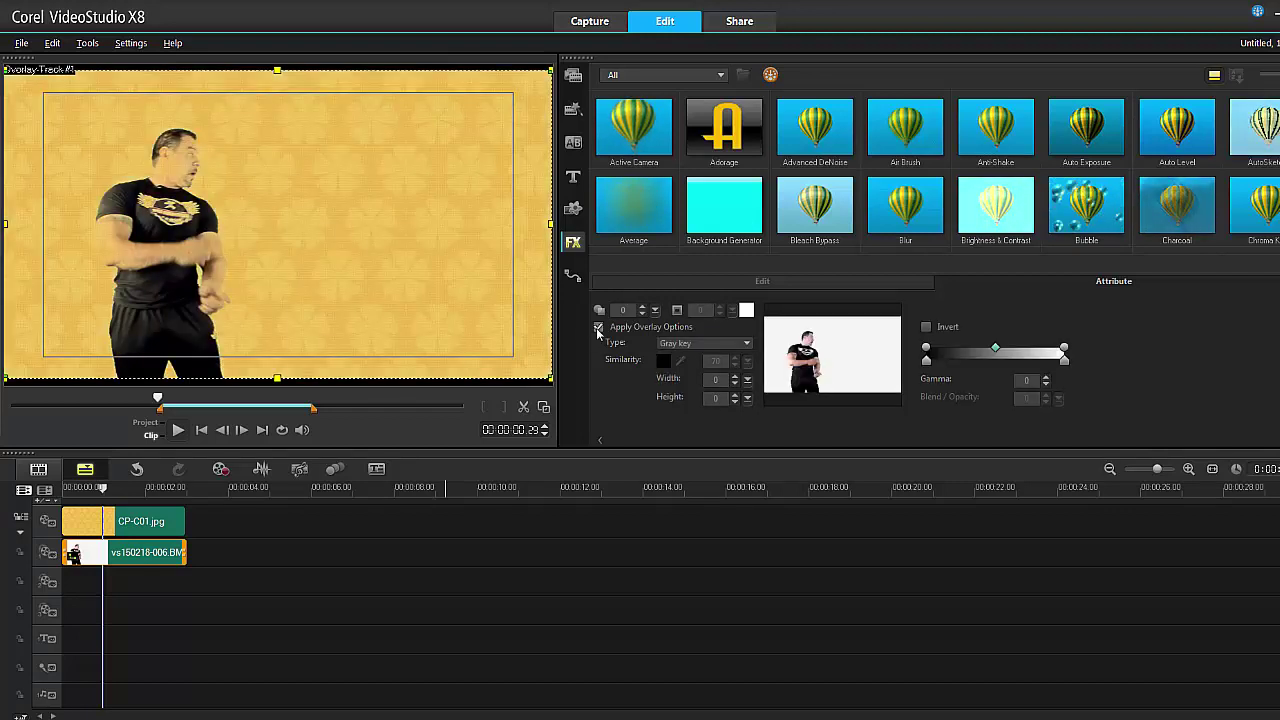
pyautogui.click(745, 343)
pyautogui.click(700, 352)
pyautogui.click(679, 362)
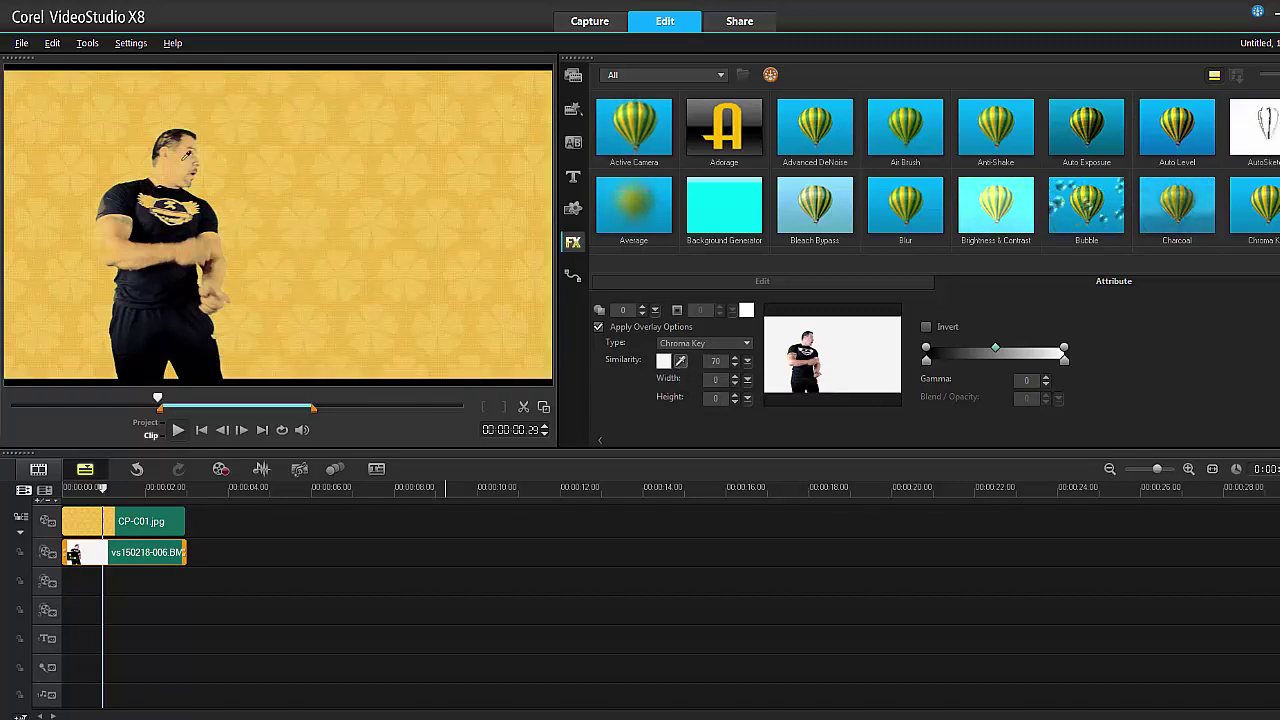
# Step: Change the still's overlay type to Multiply and lower its threshold to 22
pyautogui.click(746, 344)
pyautogui.click(700, 400)
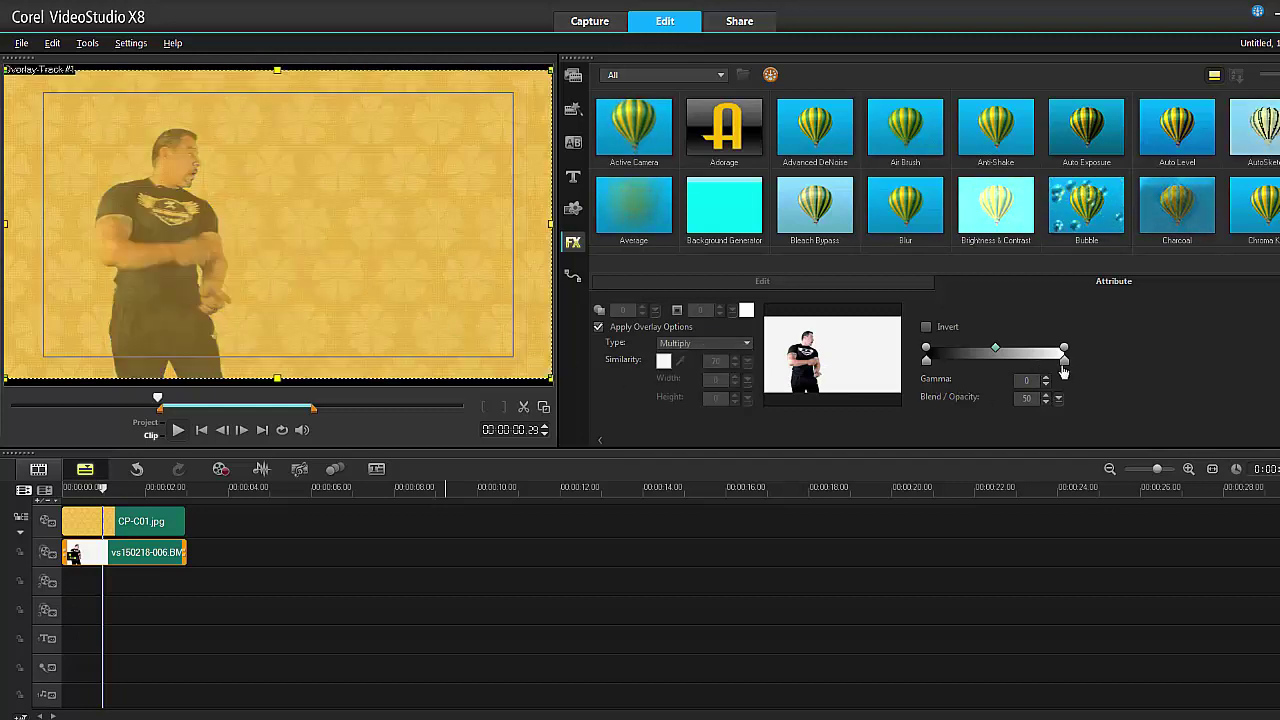
pyautogui.moveTo(1064, 368); pyautogui.dragTo(985, 365)
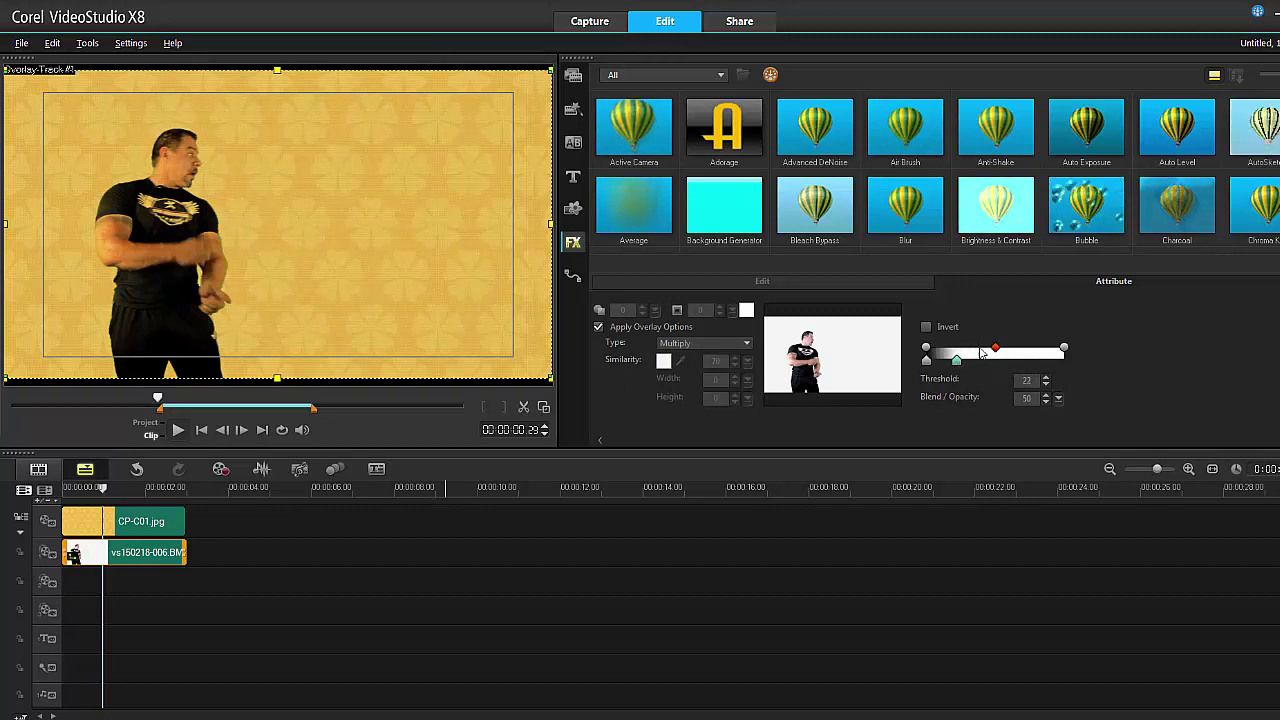
# Step: Adjust the Multiply overlay's gamma to 49
pyautogui.moveTo(994, 349); pyautogui.dragTo(951, 349)
pyautogui.moveTo(1030, 350); pyautogui.dragTo(1038, 354)
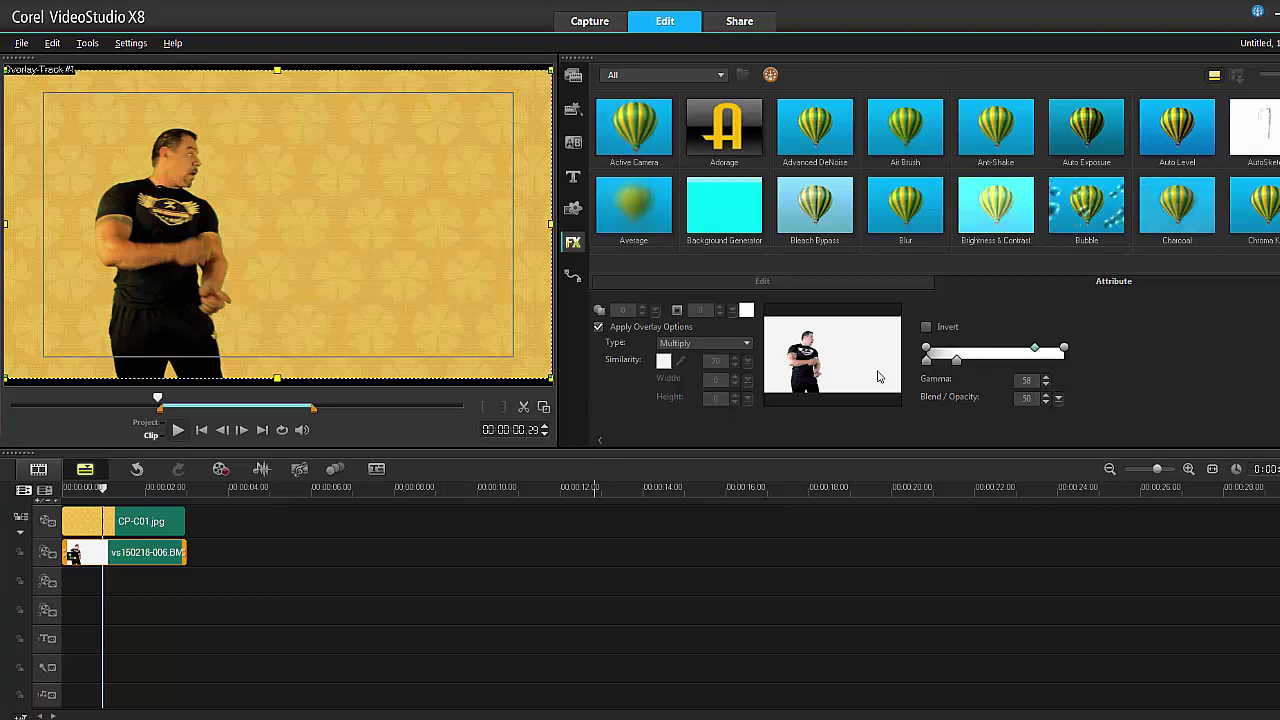
pyautogui.moveTo(1022, 355)
pyautogui.mouseDown()
pyautogui.moveTo(972, 356)
pyautogui.moveTo(1032, 357)
pyautogui.mouseUp()
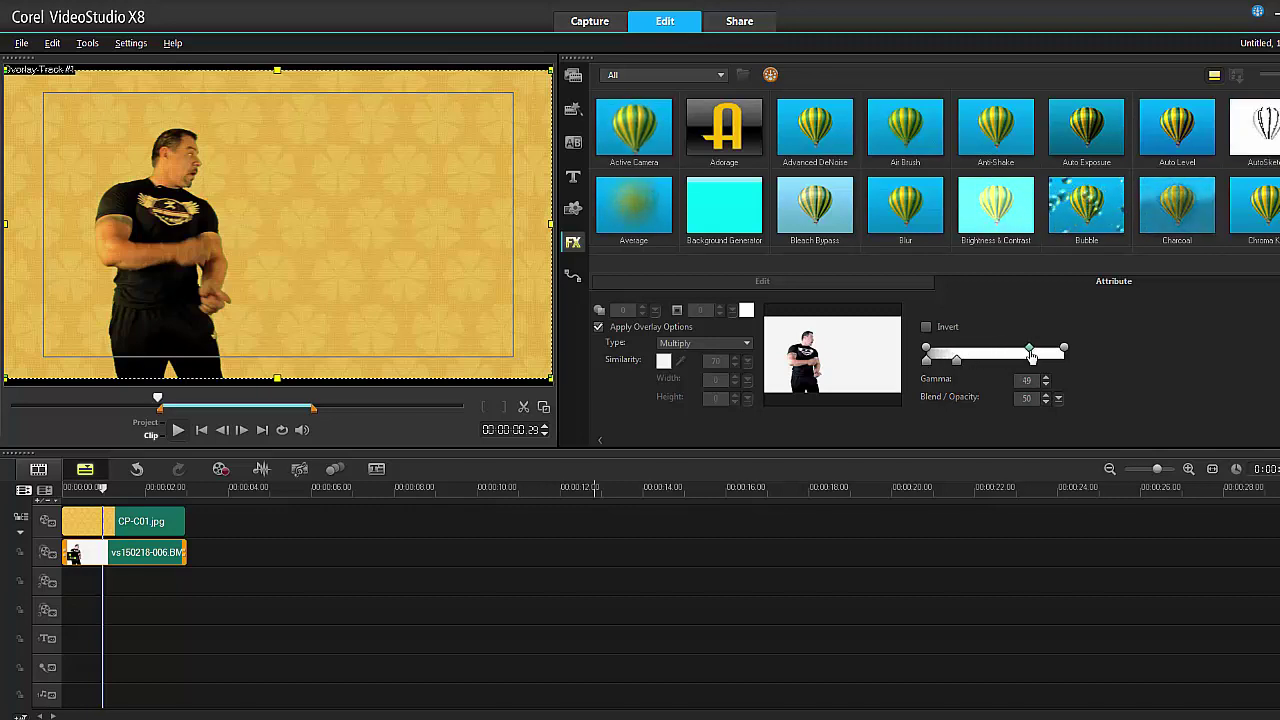